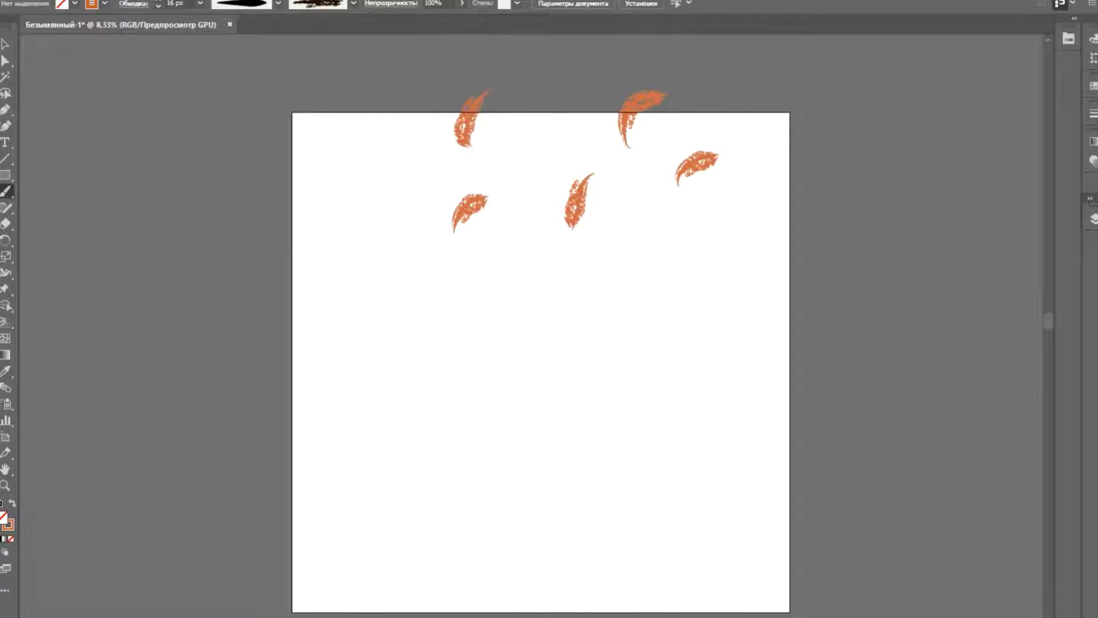
# Paint short curved orange Paintbrush strokes across the artboard, letting some overlap its left and upper edges, in varied directions with even spacing
pyautogui.moveTo(369, 147); pyautogui.dragTo(380, 107)
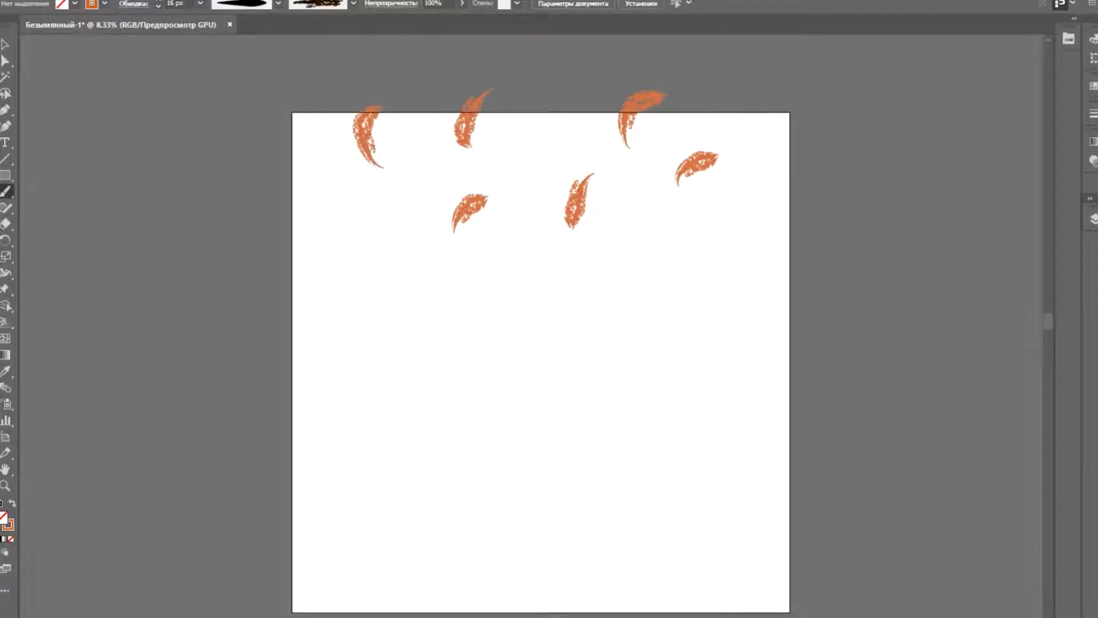
pyautogui.moveTo(292, 116); pyautogui.dragTo(261, 109)
pyautogui.moveTo(283, 249); pyautogui.dragTo(306, 190)
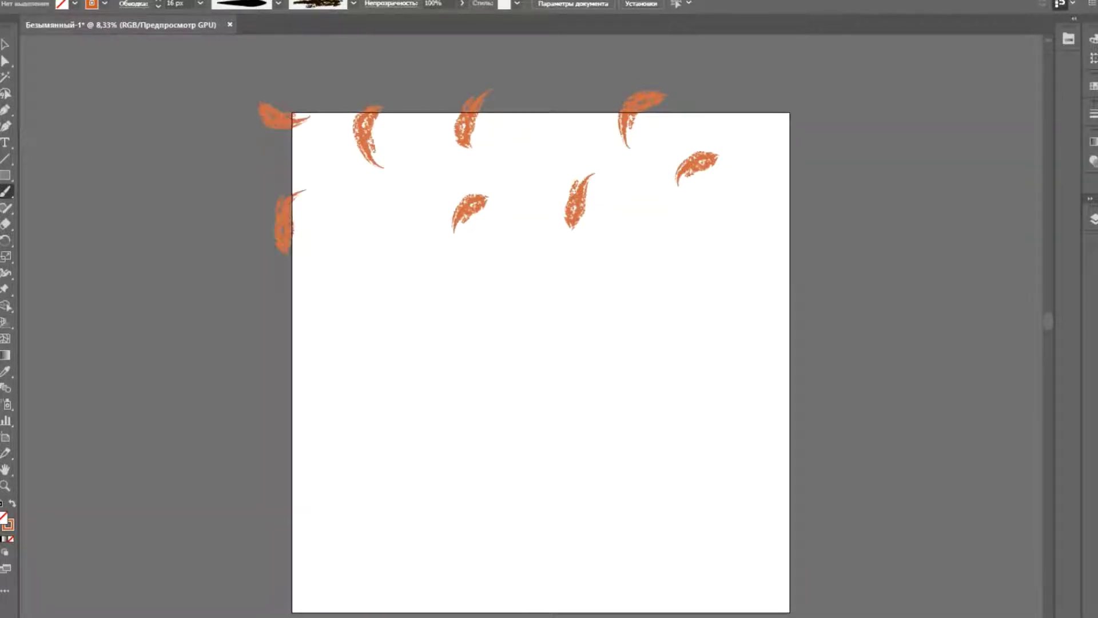
pyautogui.moveTo(320, 310); pyautogui.dragTo(262, 318)
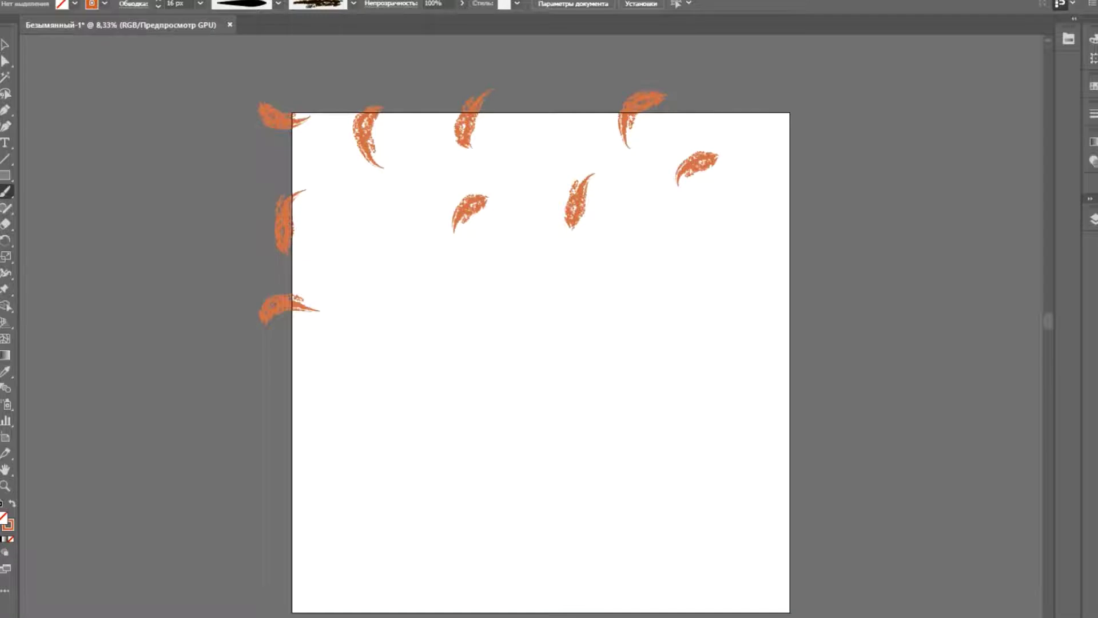
pyautogui.moveTo(396, 309); pyautogui.dragTo(401, 234)
pyautogui.moveTo(479, 358); pyautogui.dragTo(510, 300)
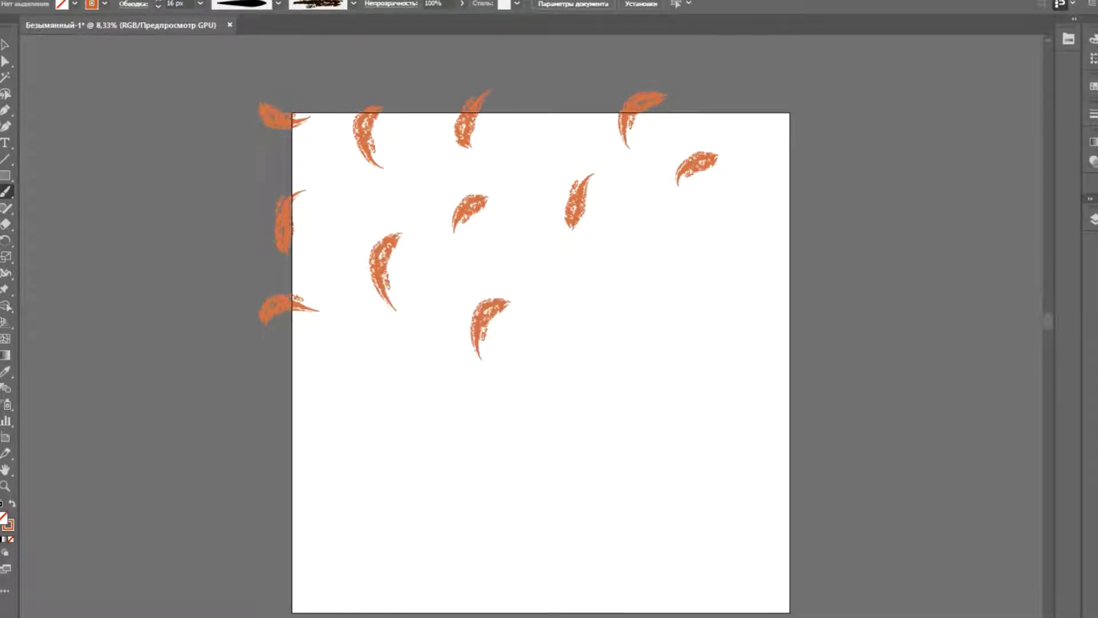
pyautogui.moveTo(266, 378); pyautogui.dragTo(311, 437)
pyautogui.moveTo(273, 545); pyautogui.dragTo(336, 493)
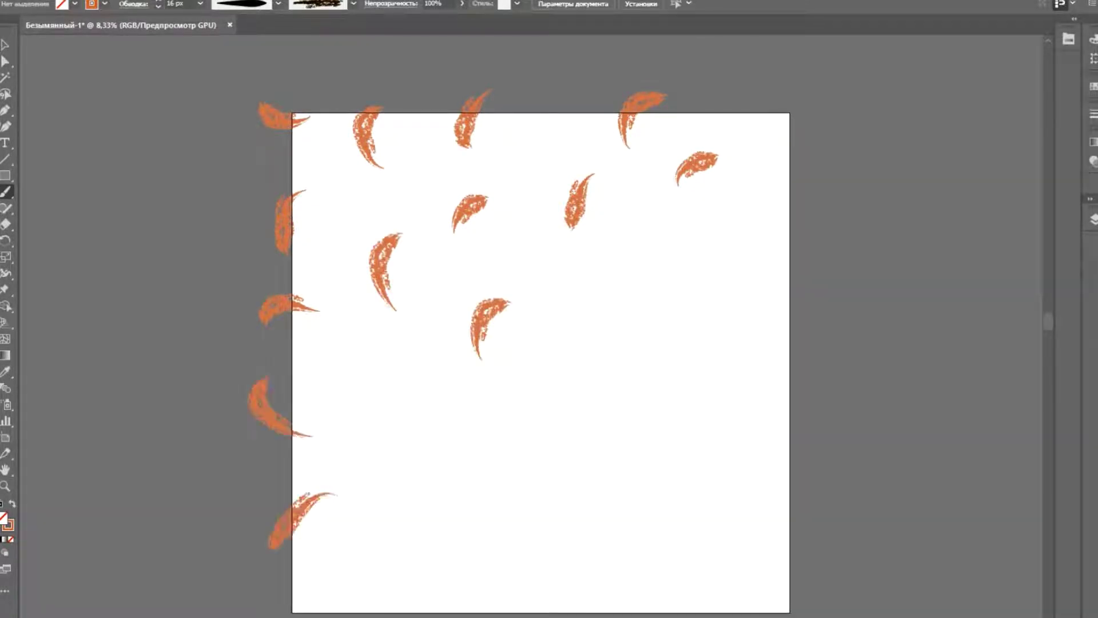
pyautogui.moveTo(274, 568)
pyautogui.mouseDown()
pyautogui.moveTo(303, 590)
pyautogui.moveTo(366, 535)
pyautogui.mouseUp()
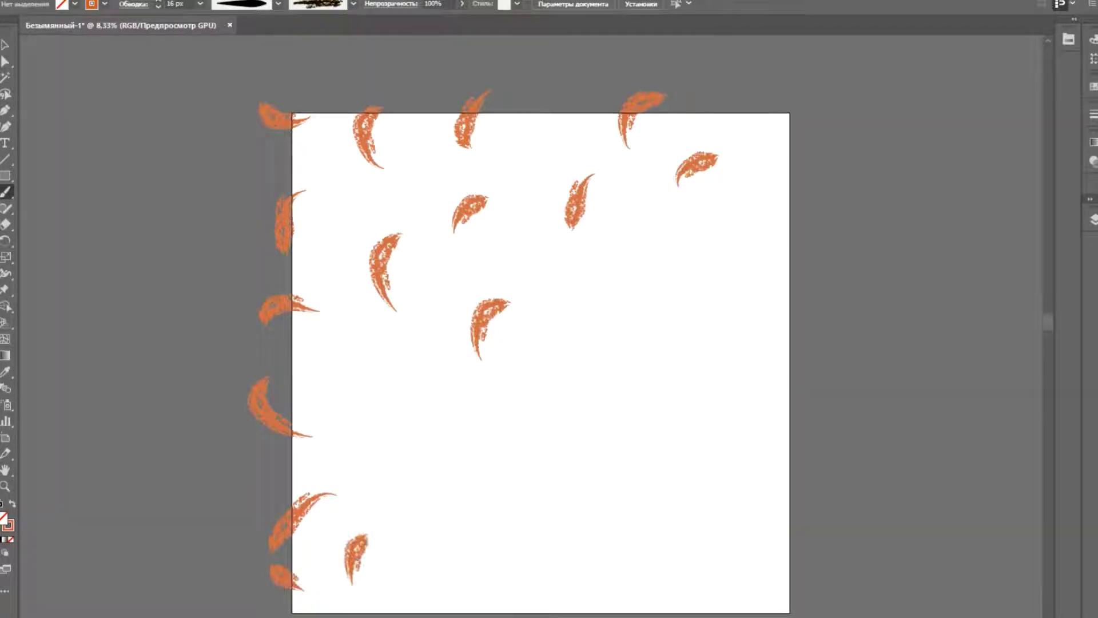
pyautogui.moveTo(394, 442); pyautogui.dragTo(377, 394)
pyautogui.moveTo(563, 375); pyautogui.dragTo(599, 325)
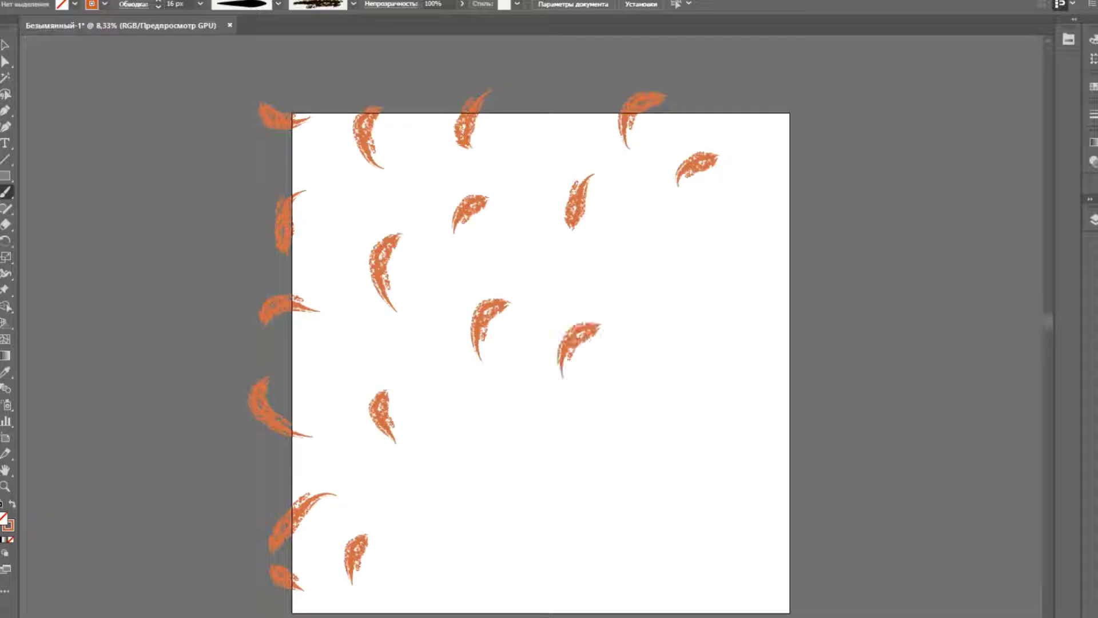
pyautogui.moveTo(680, 300); pyautogui.dragTo(664, 239)
pyautogui.moveTo(722, 312); pyautogui.dragTo(746, 232)
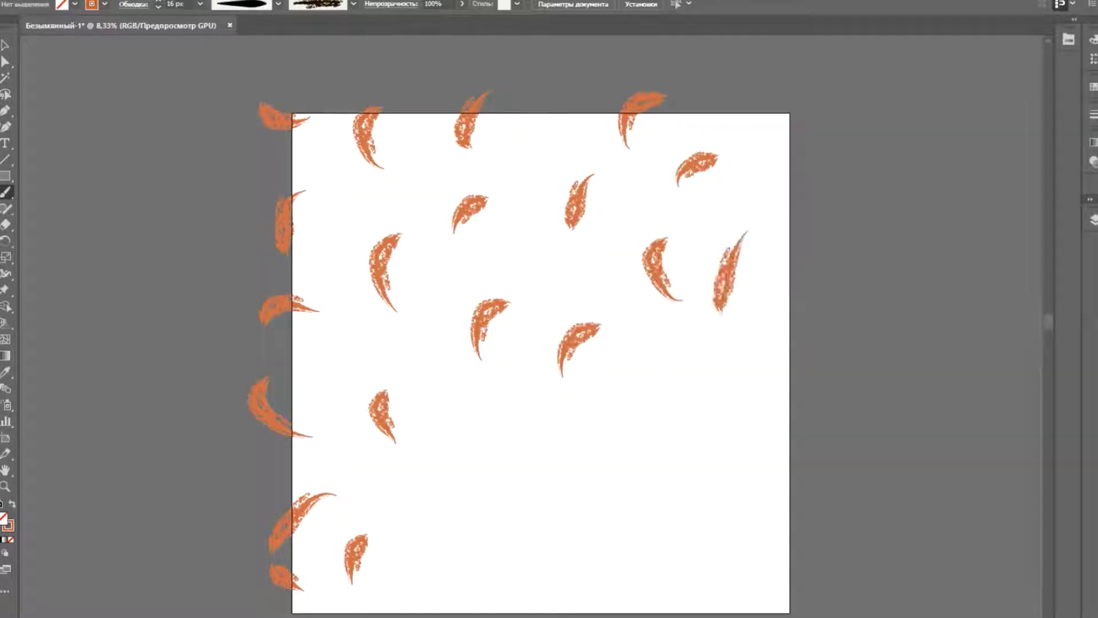
pyautogui.moveTo(656, 397); pyautogui.dragTo(598, 443)
pyautogui.moveTo(525, 452); pyautogui.dragTo(459, 435)
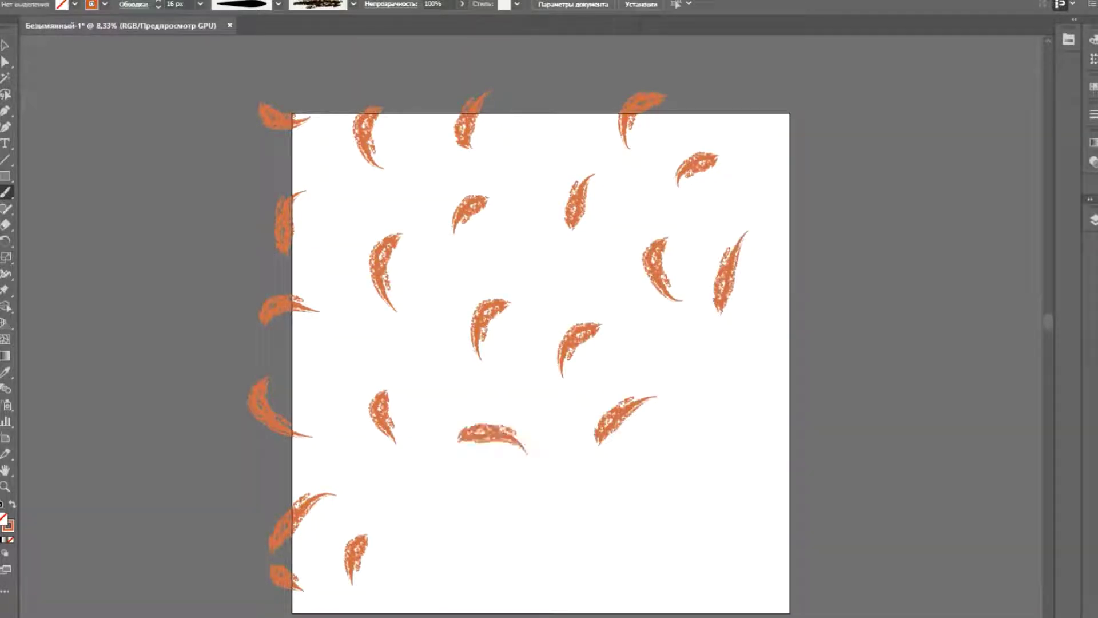
pyautogui.moveTo(442, 515); pyautogui.dragTo(396, 487)
pyautogui.moveTo(551, 521); pyautogui.dragTo(630, 485)
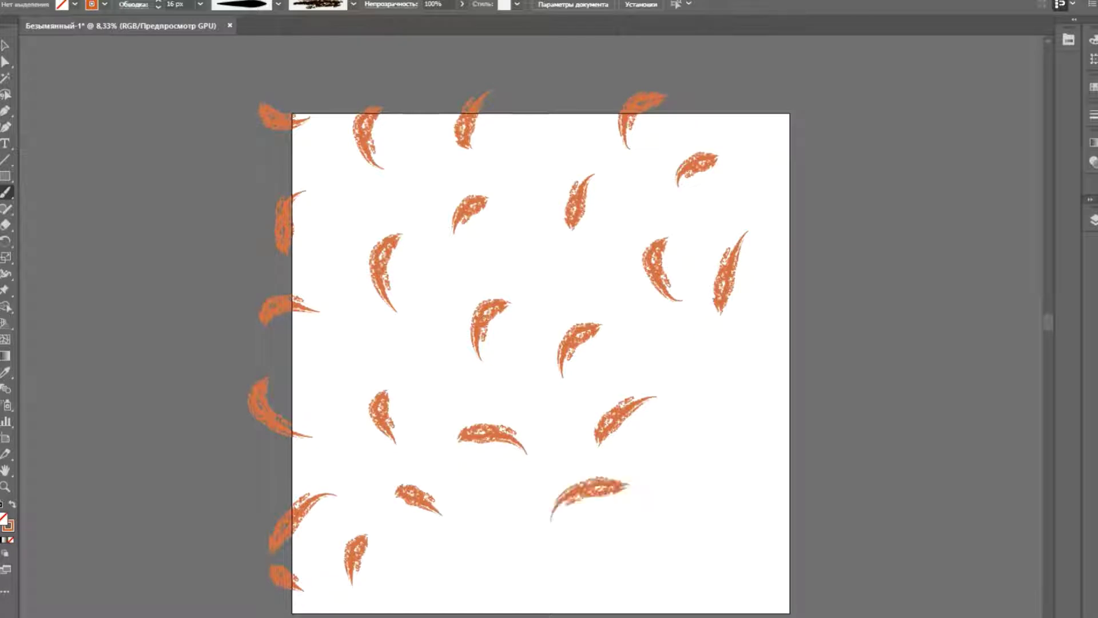
pyautogui.moveTo(710, 486); pyautogui.dragTo(694, 387)
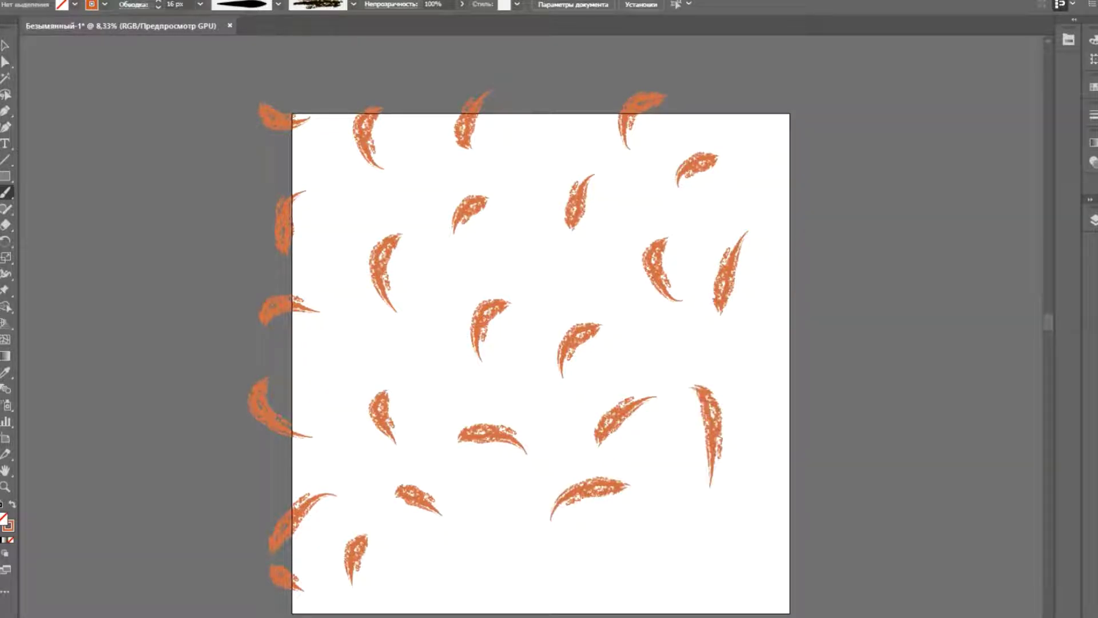
pyautogui.moveTo(648, 544); pyautogui.dragTo(667, 486)
pyautogui.moveTo(501, 565); pyautogui.dragTo(474, 504)
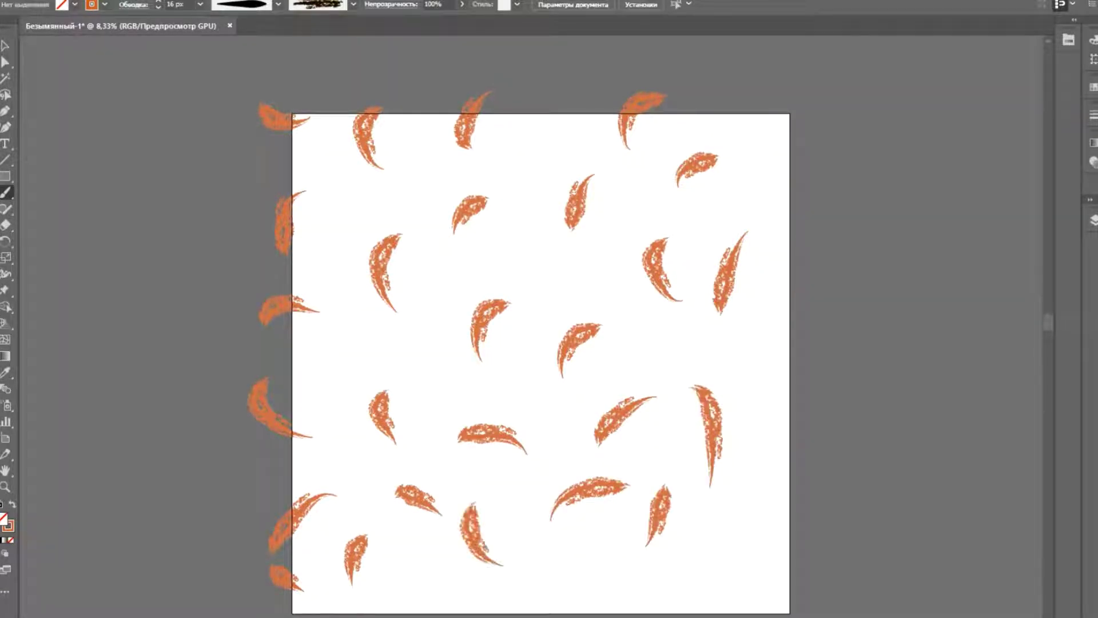
pyautogui.moveTo(359, 349); pyautogui.dragTo(347, 306)
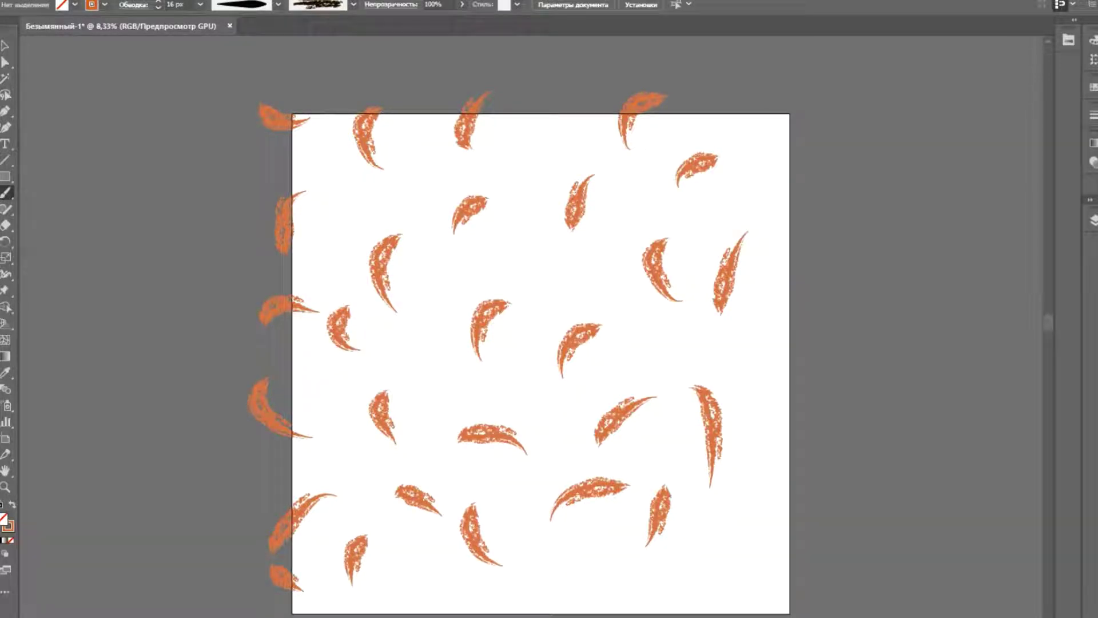
pyautogui.moveTo(753, 162); pyautogui.dragTo(744, 77)
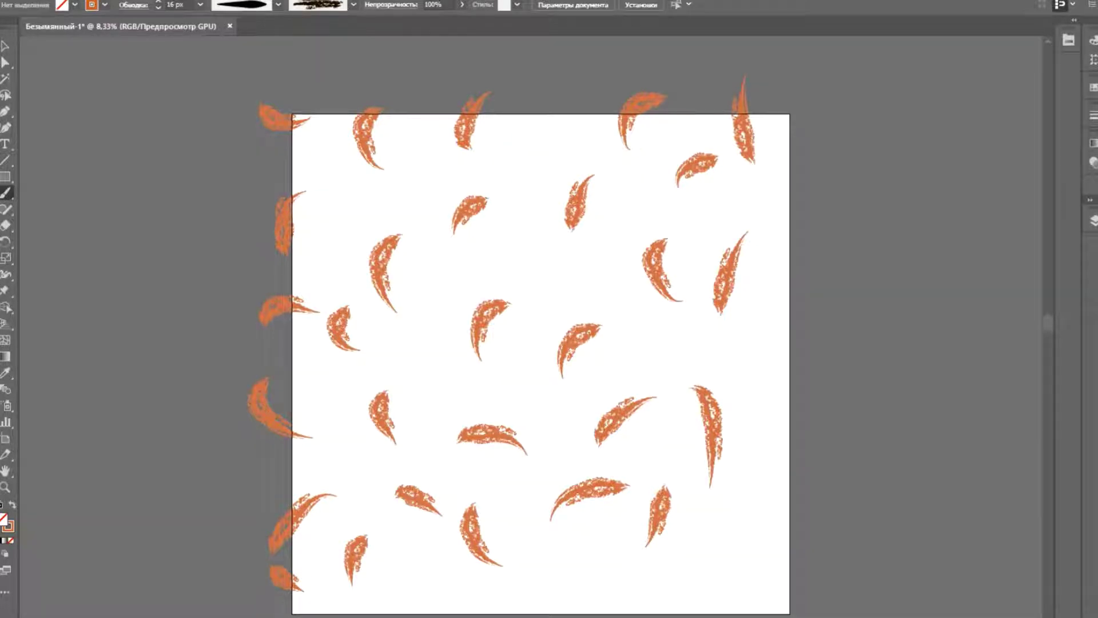
pyautogui.moveTo(535, 161); pyautogui.dragTo(540, 95)
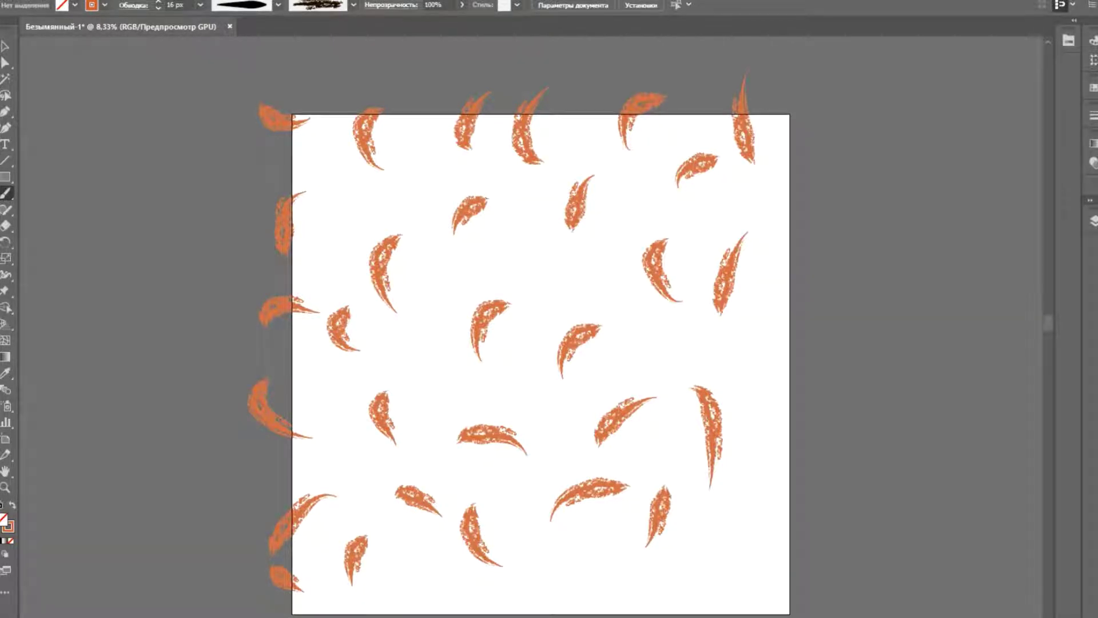
# Select all the brush strokes and expand their appearance into filled shapes
pyautogui.press('v')
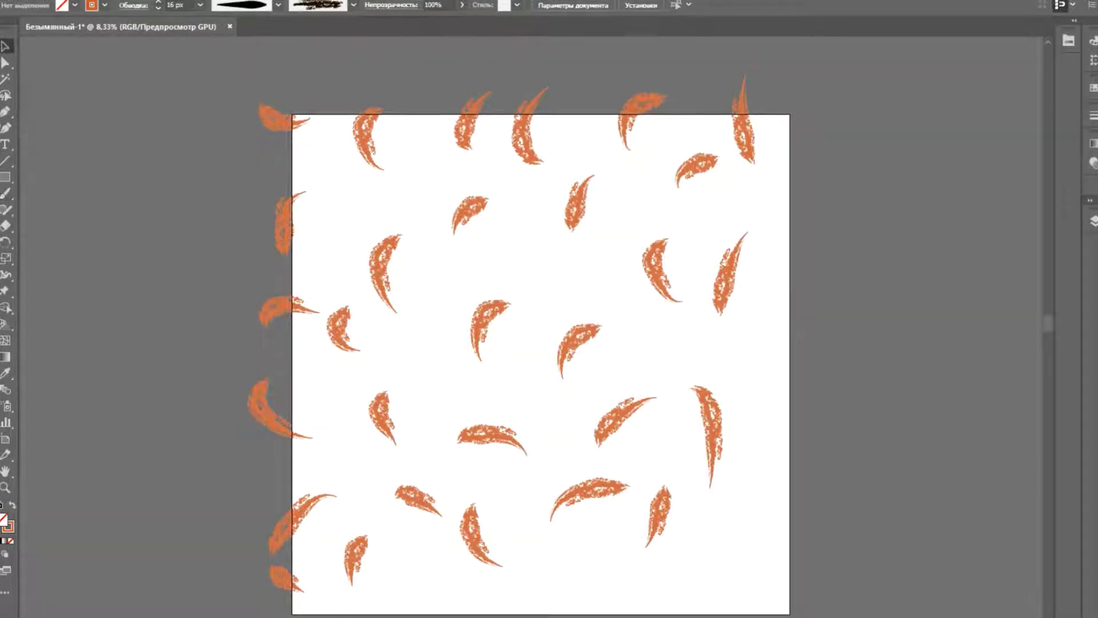
pyautogui.scroll(-2, 536, 342)
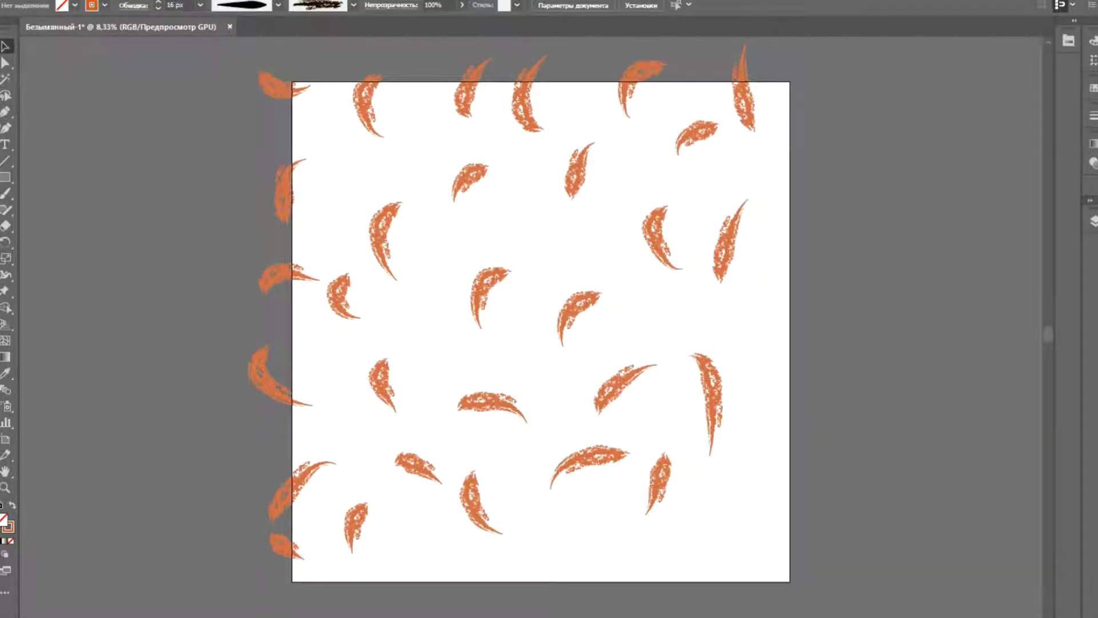
pyautogui.scroll(1, 536, 341)
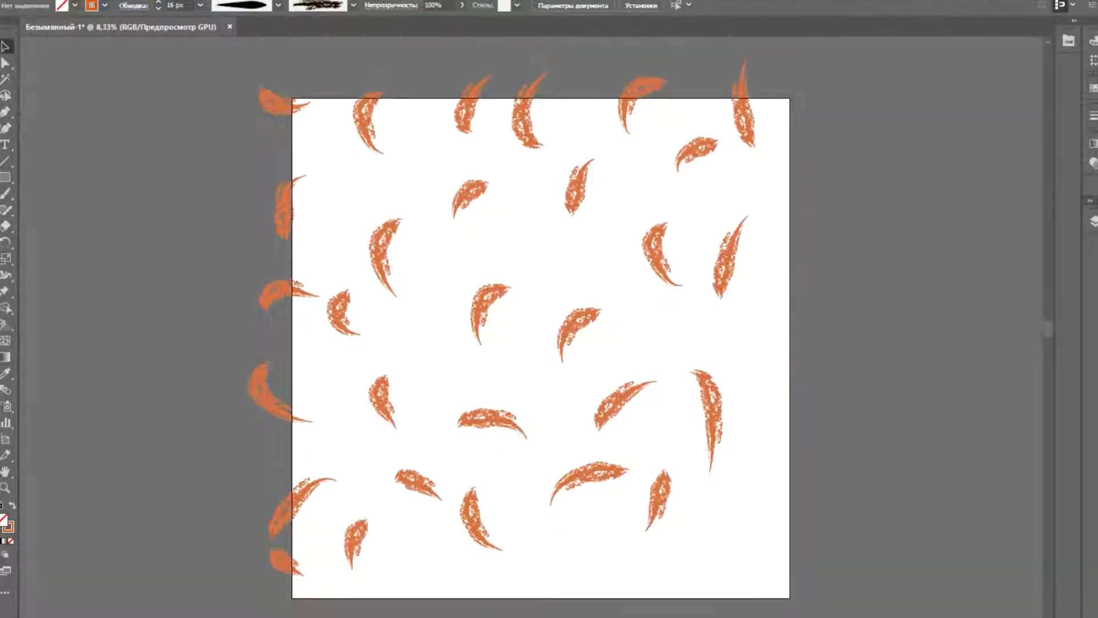
pyautogui.hotkey('ctrl', 'a')
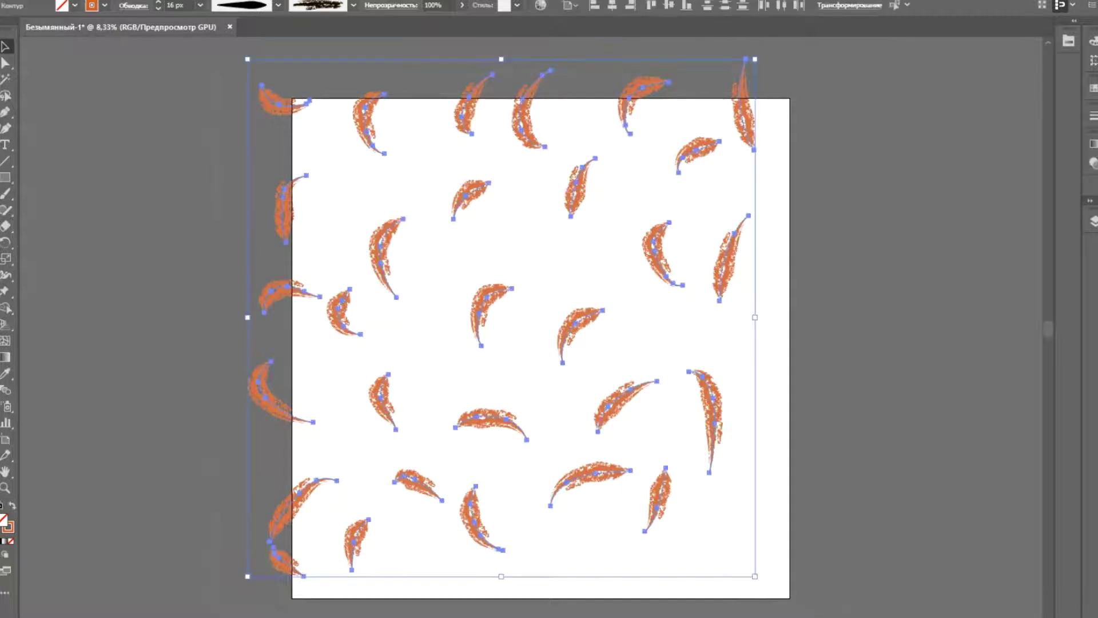
pyautogui.click(161, 0)
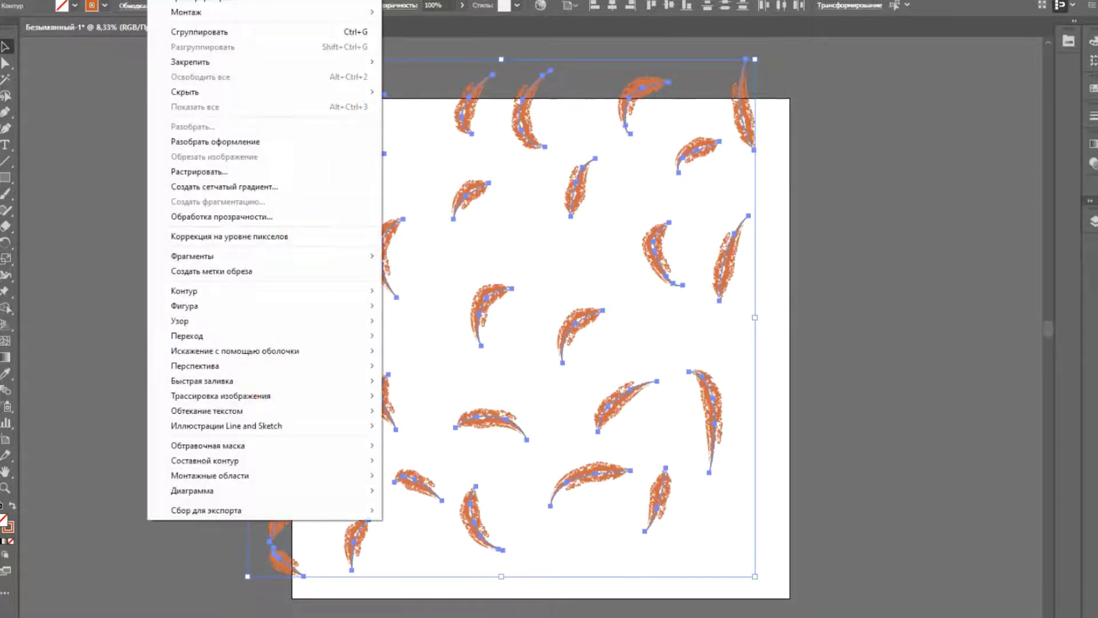
pyautogui.press('Down')
pyautogui.press('Down')
pyautogui.press('Down')
pyautogui.press('Down')
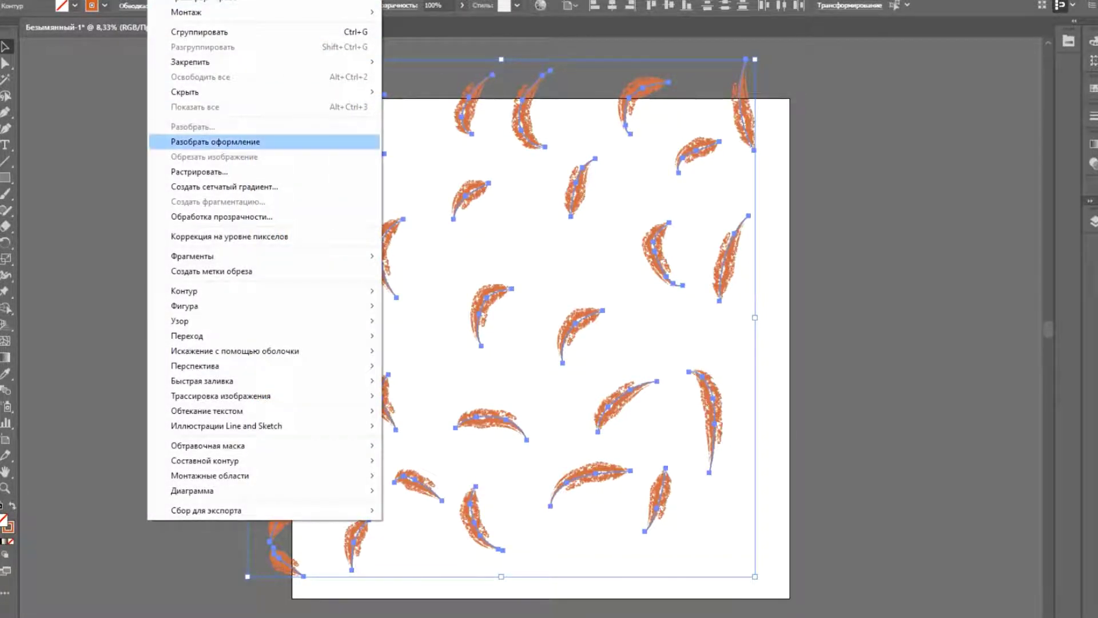
pyautogui.press('Return')
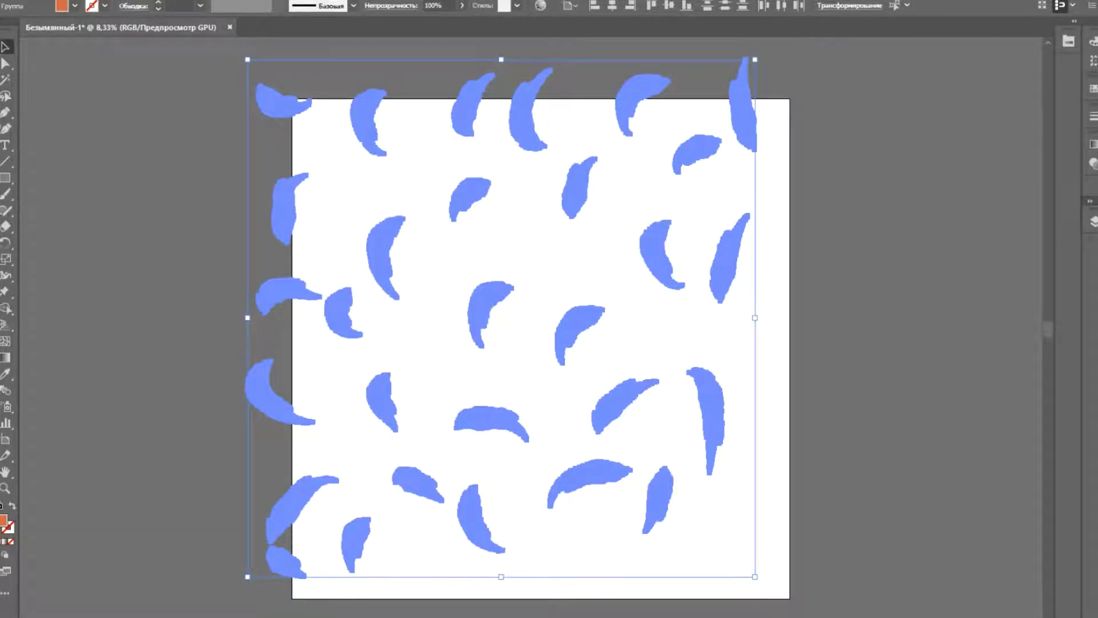
# Apply Expand (Разобрать) to all the selected shapes and clear the selection
pyautogui.hotkey('alt', 'o')
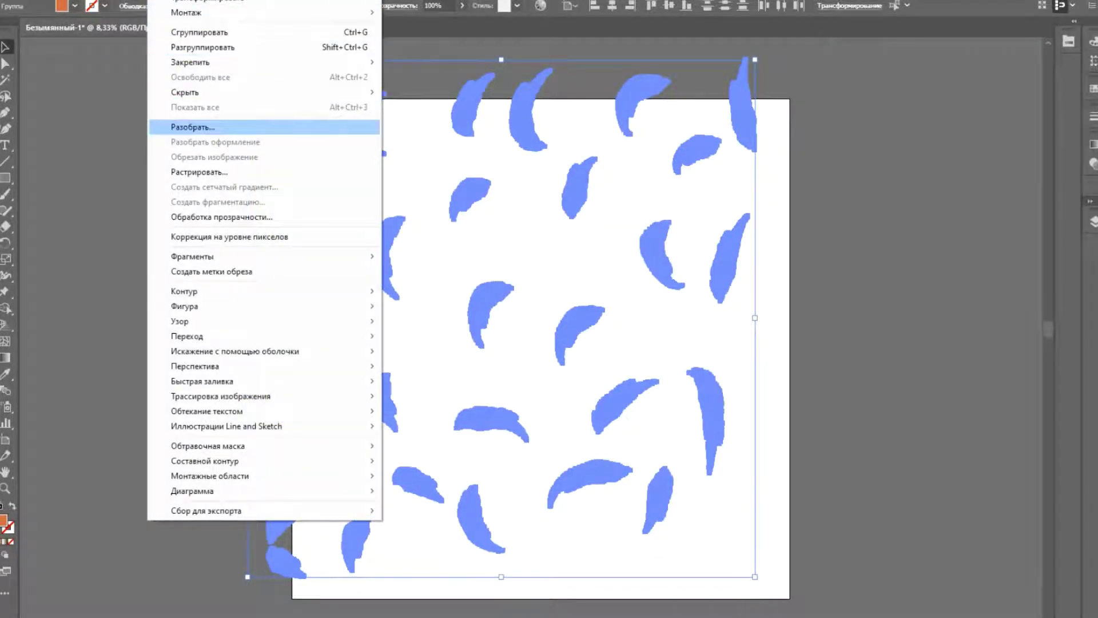
pyautogui.click(192, 127)
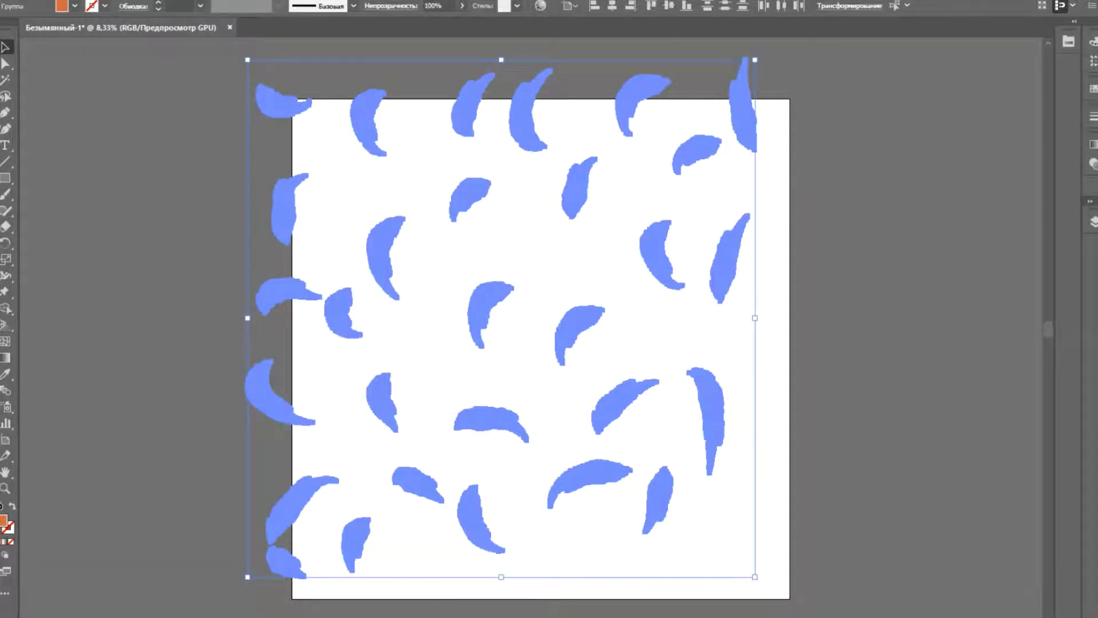
pyautogui.hotkey('ctrl', 'shift', 'a')
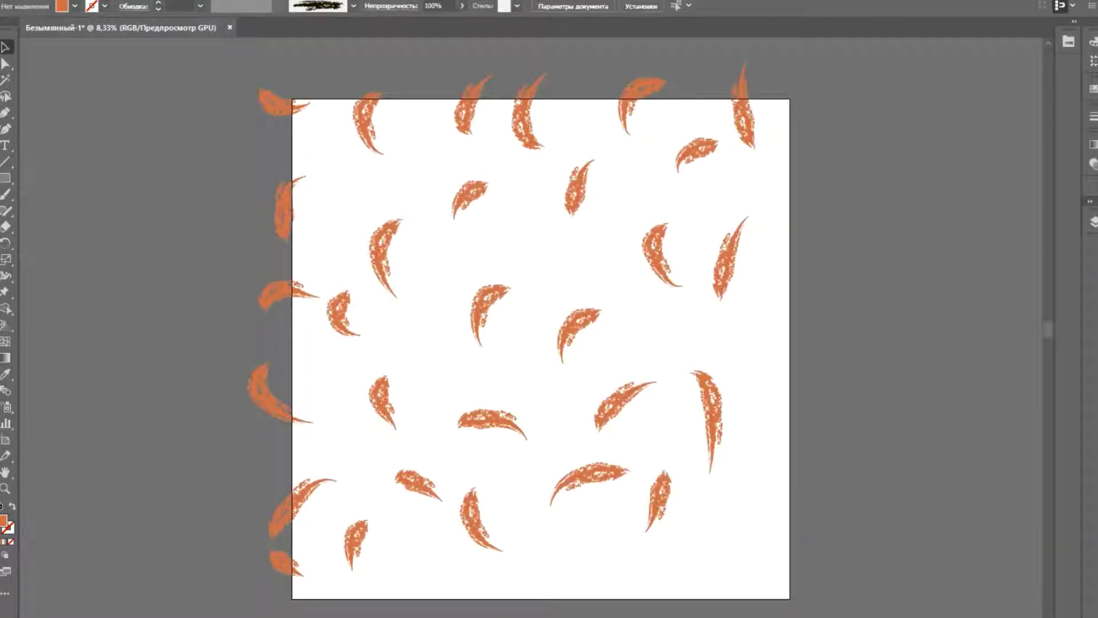
# Recolour six scattered shapes, including the long one at the artboard's right and one crossing its left edge, by sampling the olive swatch above the artboard
pyautogui.hotkey('ctrl', '-')
pyautogui.hotkey('ctrl', '-')
pyautogui.scroll(1, 531, 252)
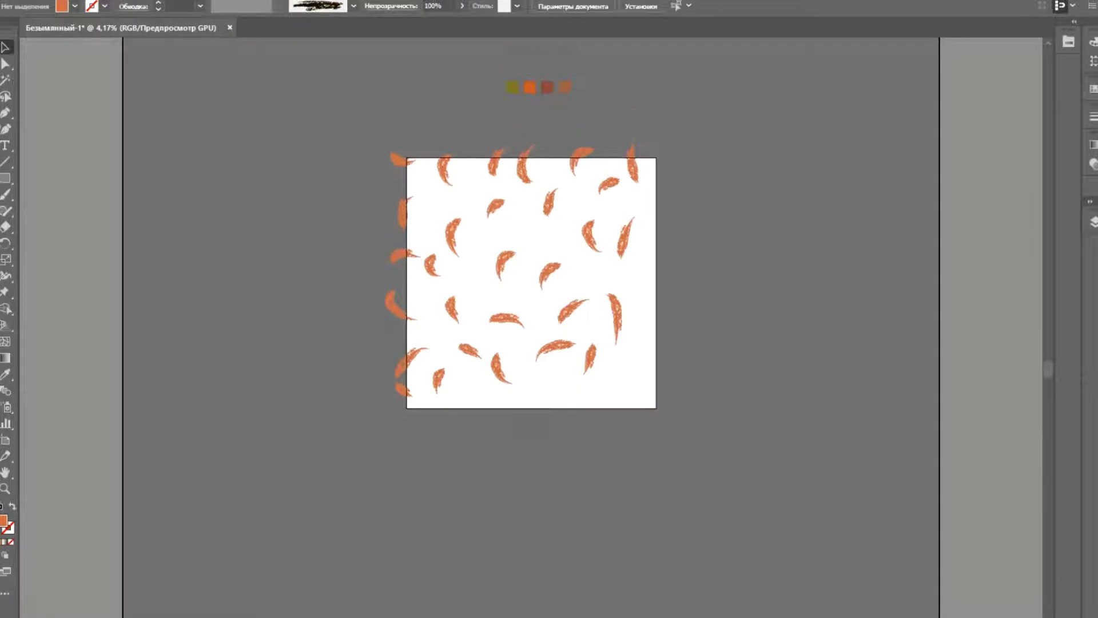
pyautogui.click(443, 170)
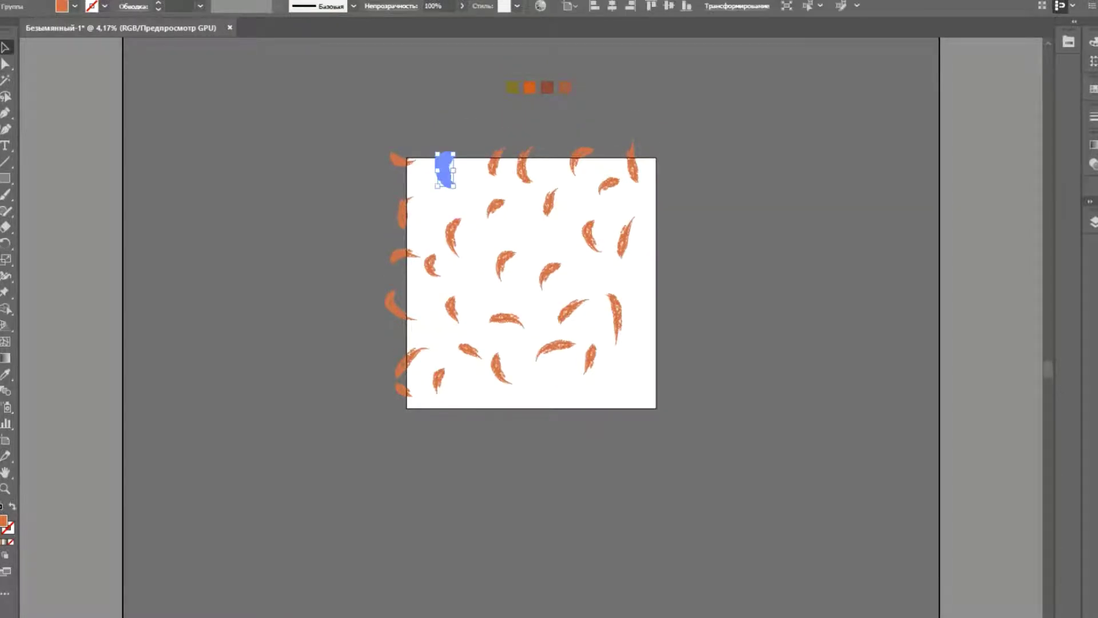
pyautogui.keyDown('shift'); pyautogui.click(550, 204); pyautogui.keyUp('shift')
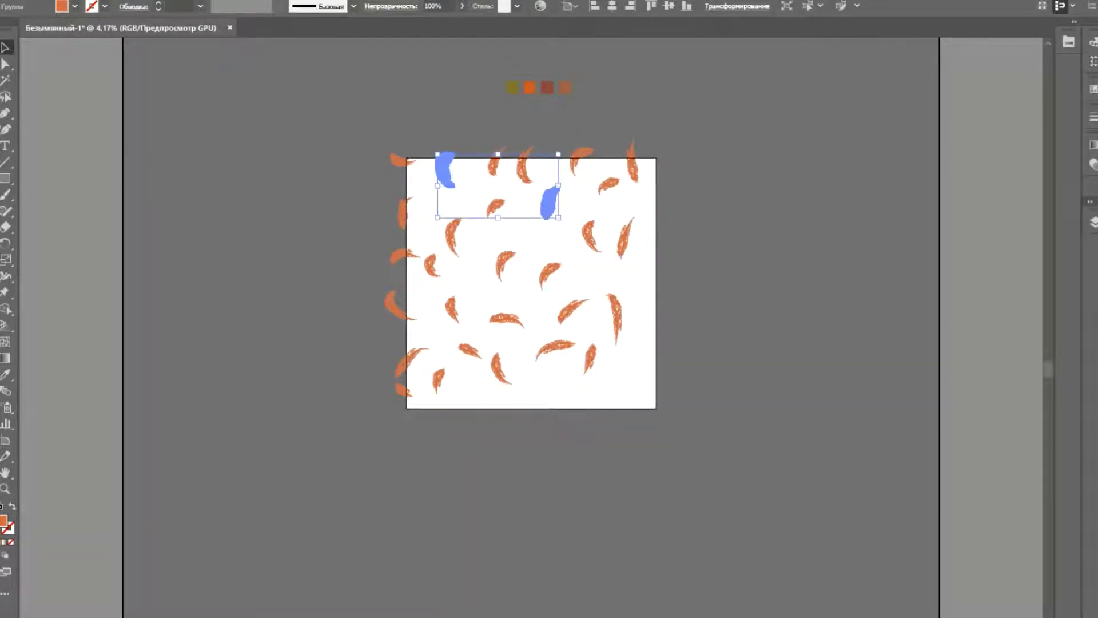
pyautogui.keyDown('shift'); pyautogui.click(523, 167); pyautogui.keyUp('shift')
pyautogui.keyDown('shift'); pyautogui.click(451, 309); pyautogui.keyUp('shift')
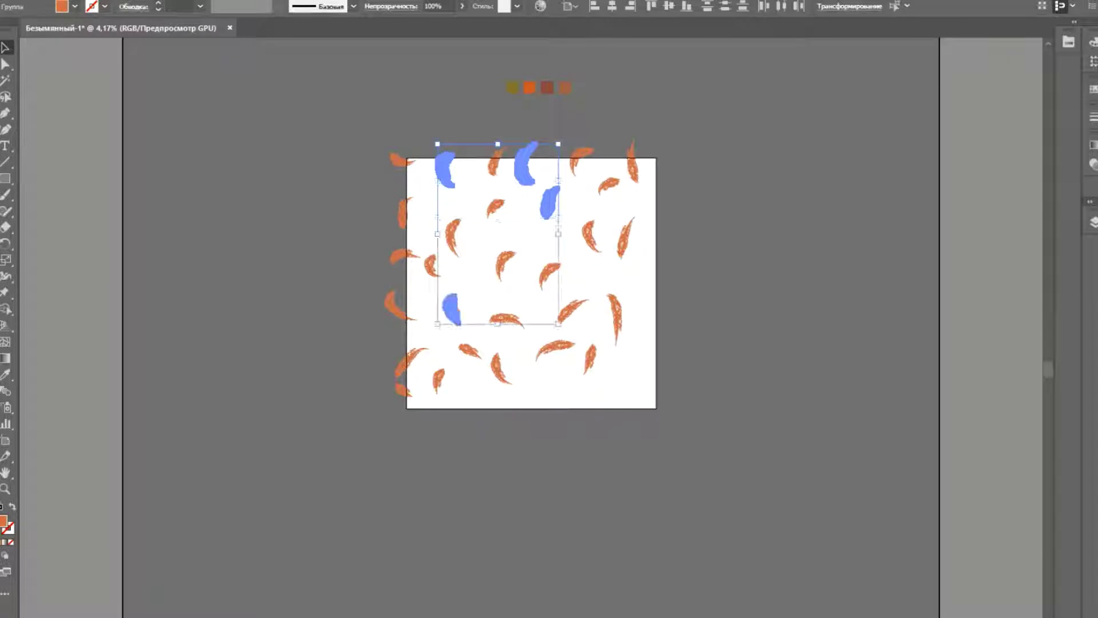
pyautogui.keyDown('shift'); pyautogui.click(614, 317); pyautogui.keyUp('shift')
pyautogui.keyDown('shift'); pyautogui.click(396, 304); pyautogui.keyUp('shift')
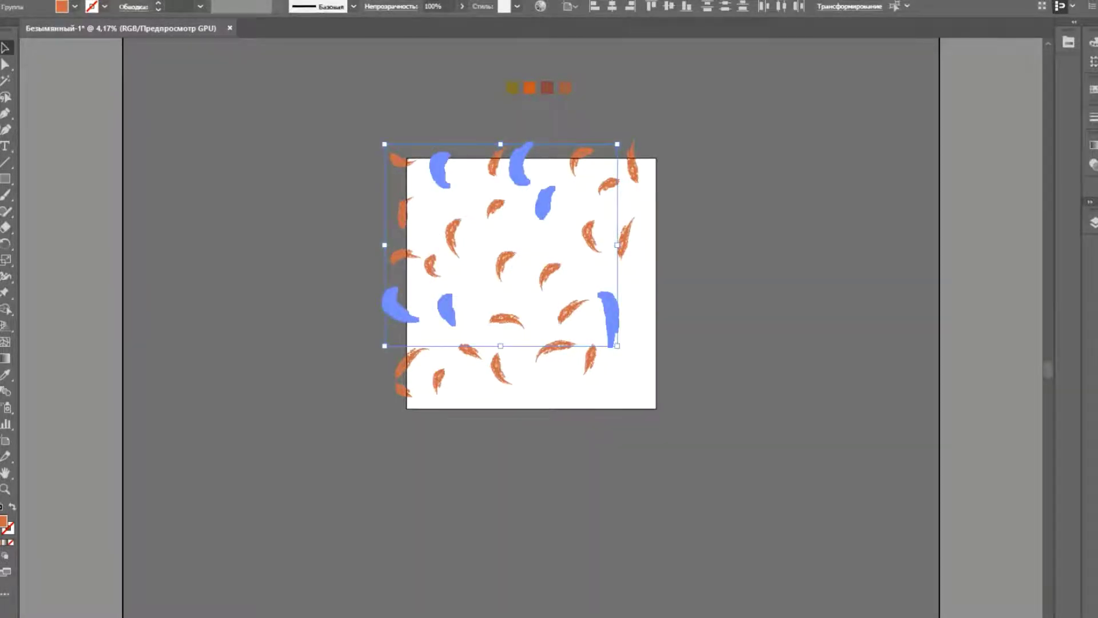
pyautogui.press('i')
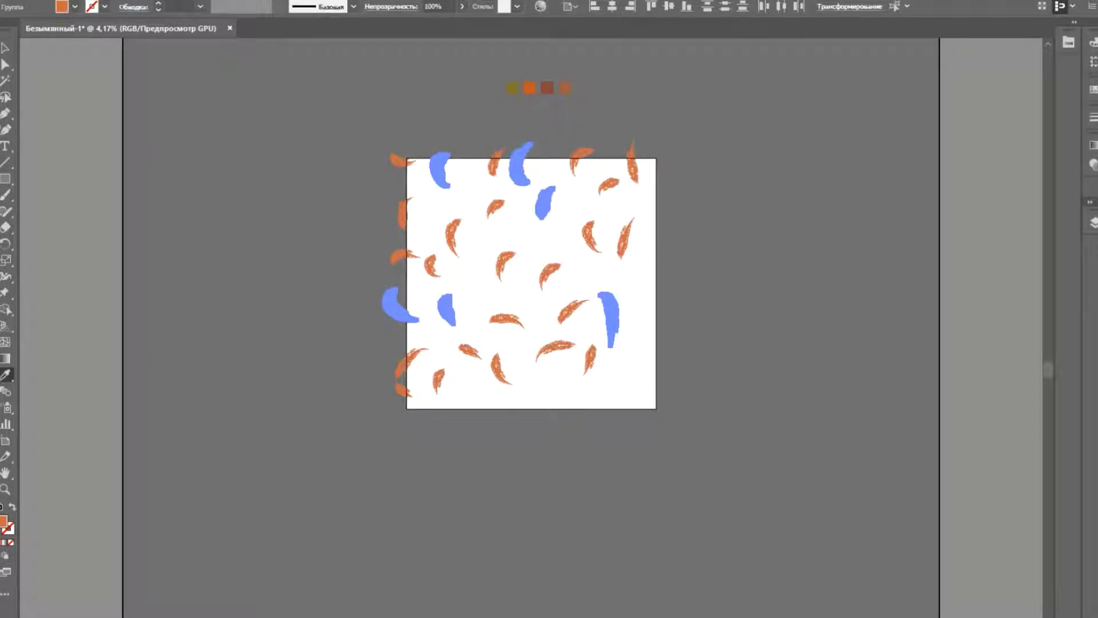
pyautogui.click(512, 88)
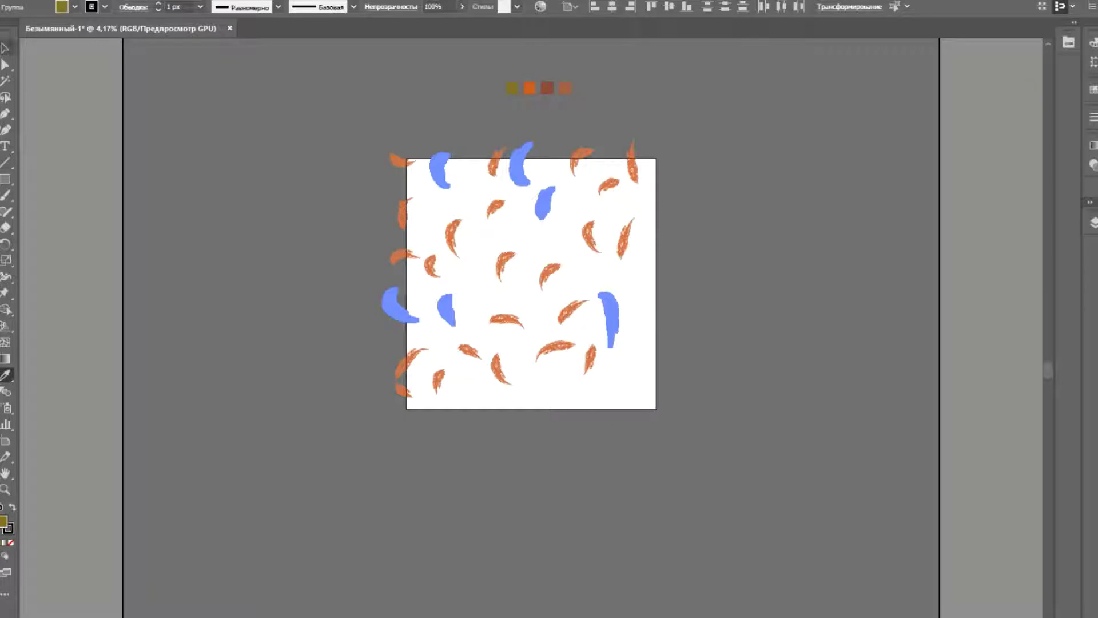
pyautogui.press('v')
pyautogui.hotkey('ctrl', 'shift', 'a')
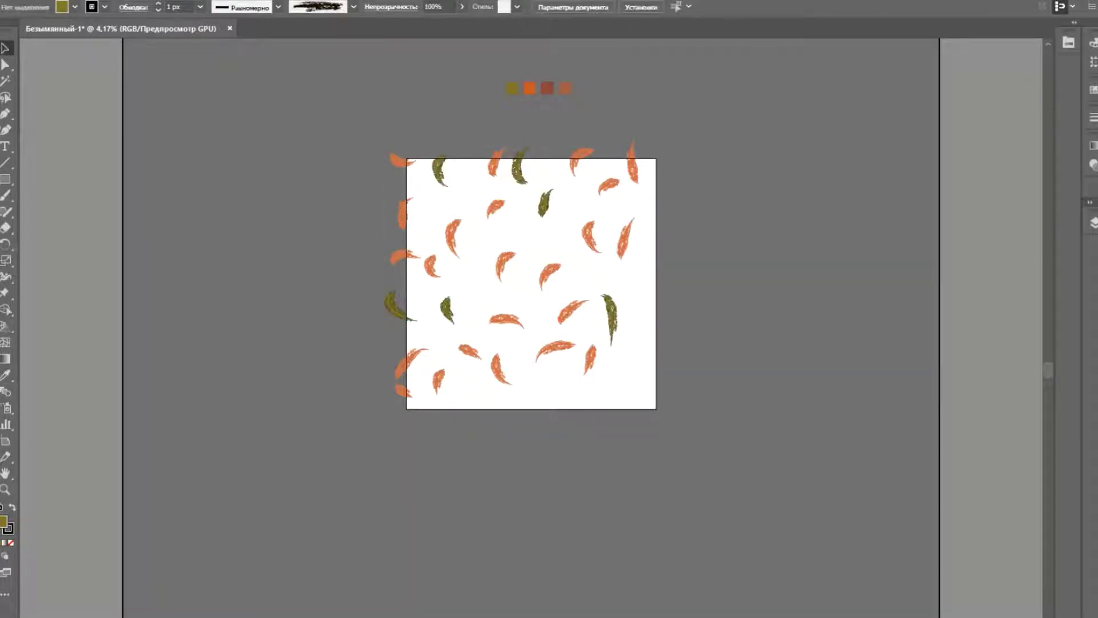
# Select three scattered orange shapes: one near the artboard's centre, the horizontal one below it, and the small one near the lower left corner
pyautogui.click(507, 266)
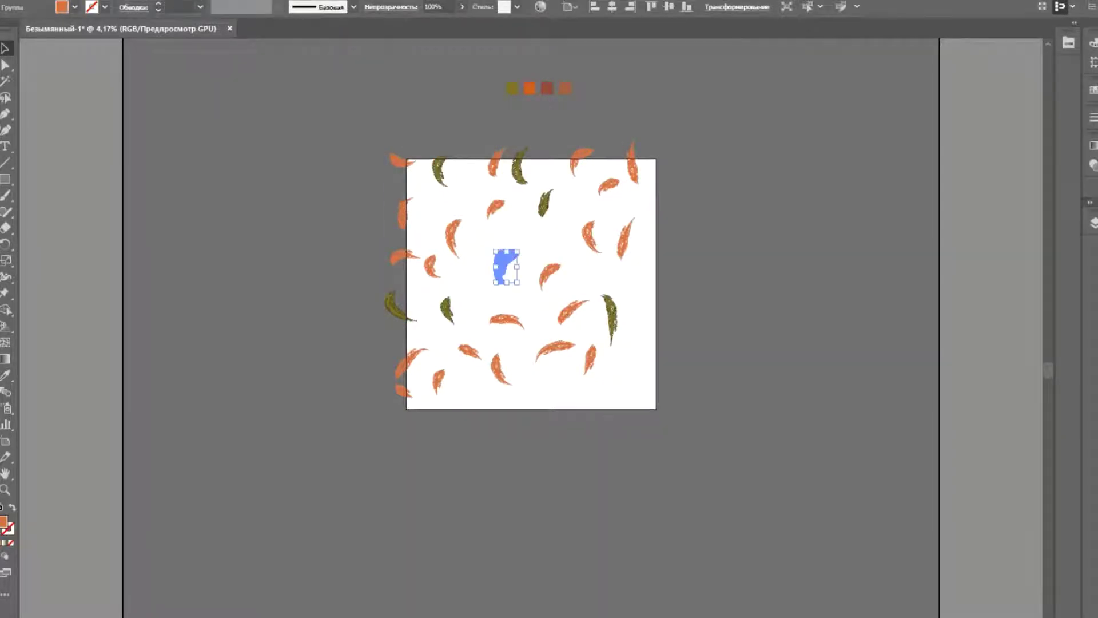
pyautogui.keyDown('shift'); pyautogui.click(506, 320); pyautogui.keyUp('shift')
pyautogui.keyDown('shift'); pyautogui.click(438, 380); pyautogui.keyUp('shift')
pyautogui.moveTo(439, 380); pyautogui.dragTo(448, 370)
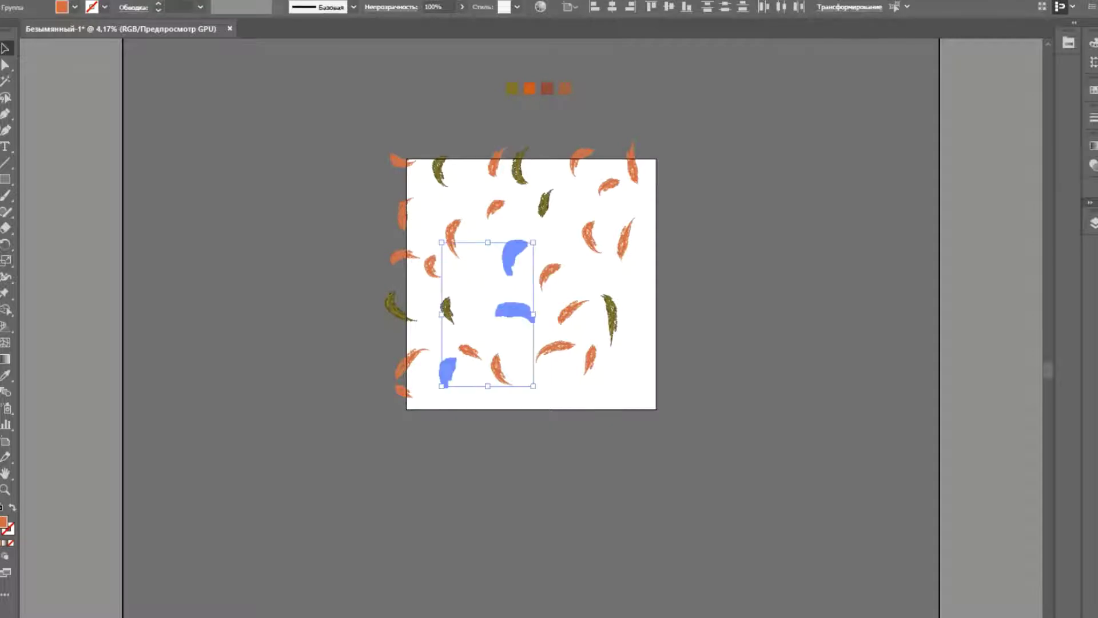
pyautogui.keyDown('shift'); pyautogui.click(497, 162); pyautogui.keyUp('shift')
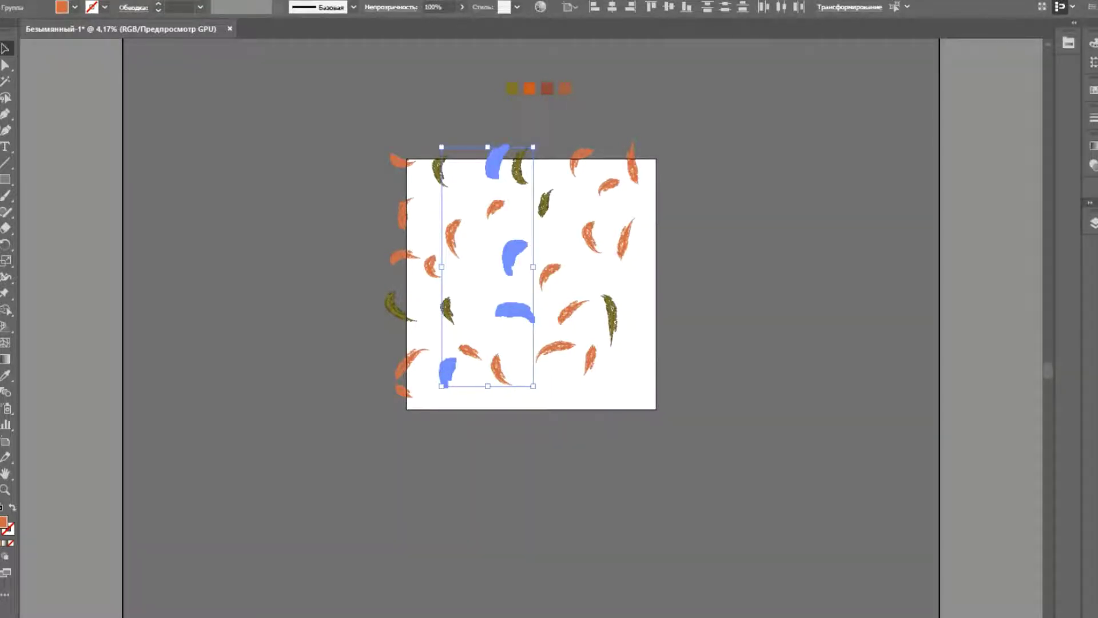
pyautogui.click(528, 88)
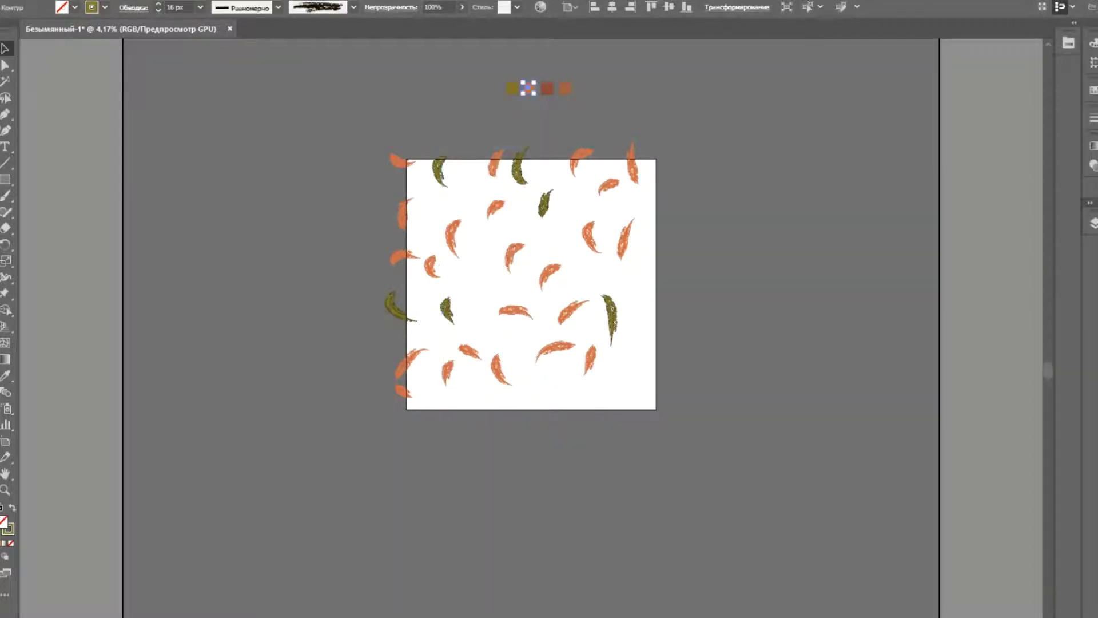
pyautogui.hotkey('ctrl', 'z')
pyautogui.hotkey('ctrl', 'z')
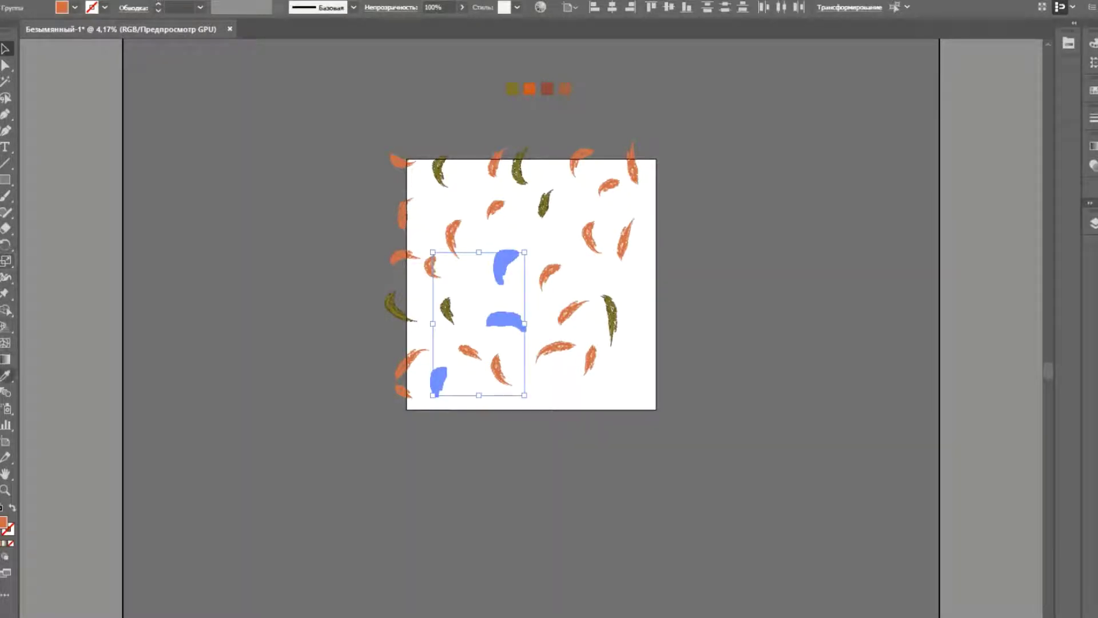
# Recolour the three selected shapes with the Eyedropper by sampling the bright orange swatch above the artboard, and clear the selection
pyautogui.click(6, 375)
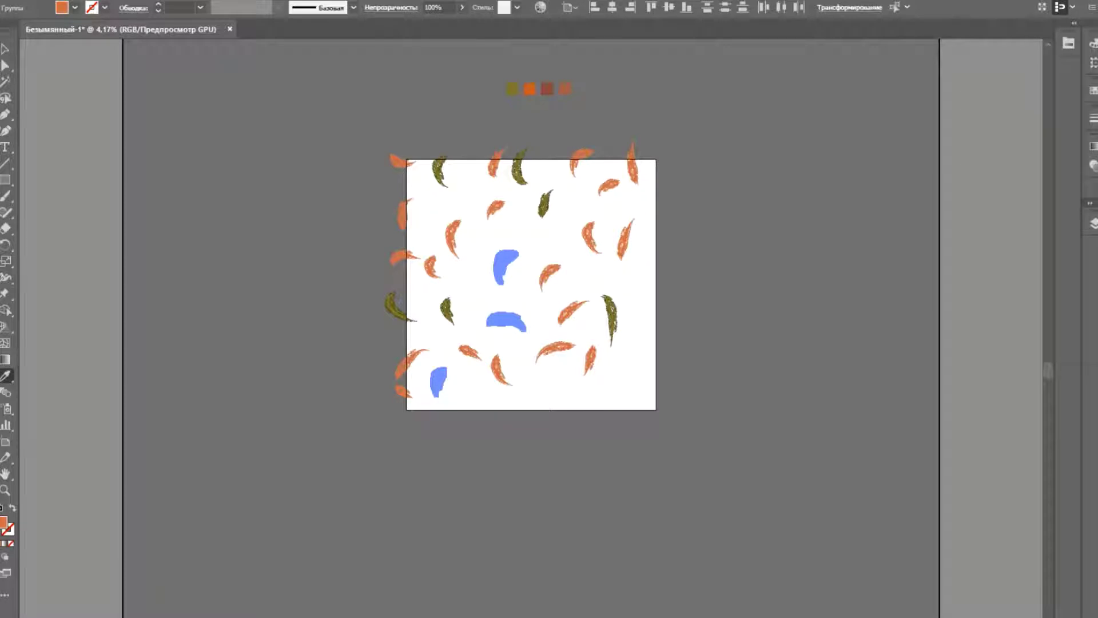
pyautogui.click(529, 89)
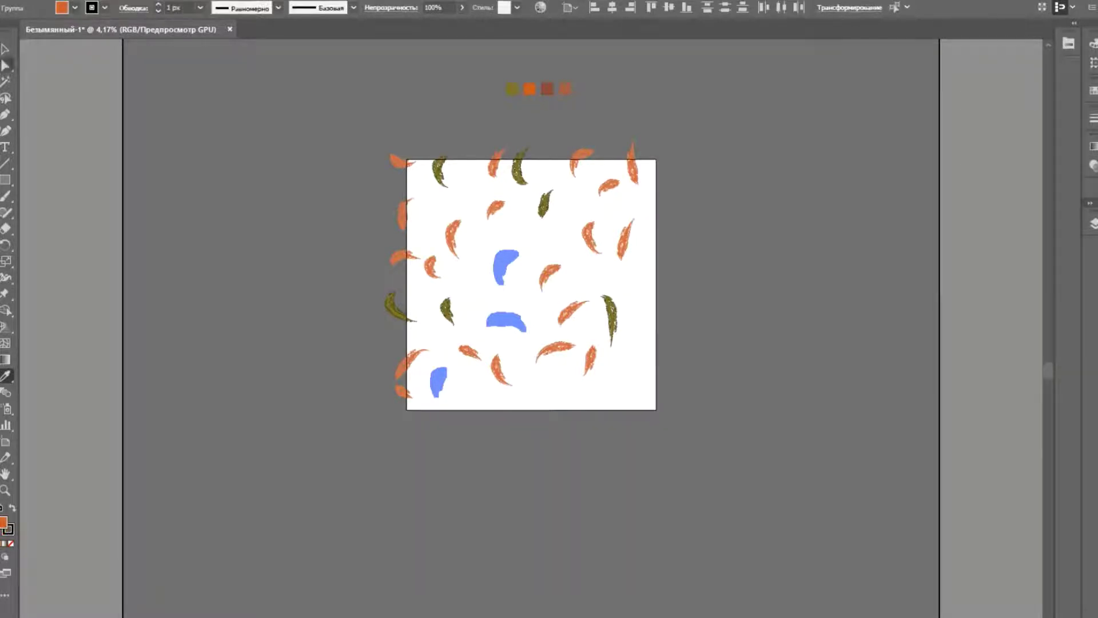
pyautogui.click(5, 49)
pyautogui.click(274, 172)
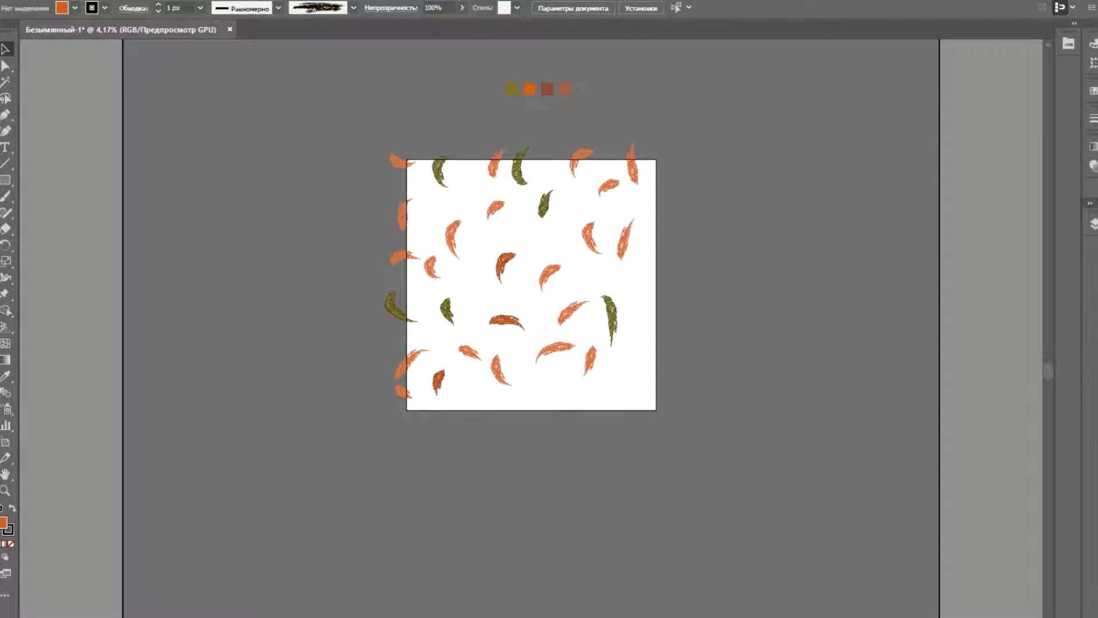
# Recolour four orange shapes, including one crossing the artboard's left edge and one crossing its upper edge, by sampling the dark reddish-brown swatch
pyautogui.click(549, 276)
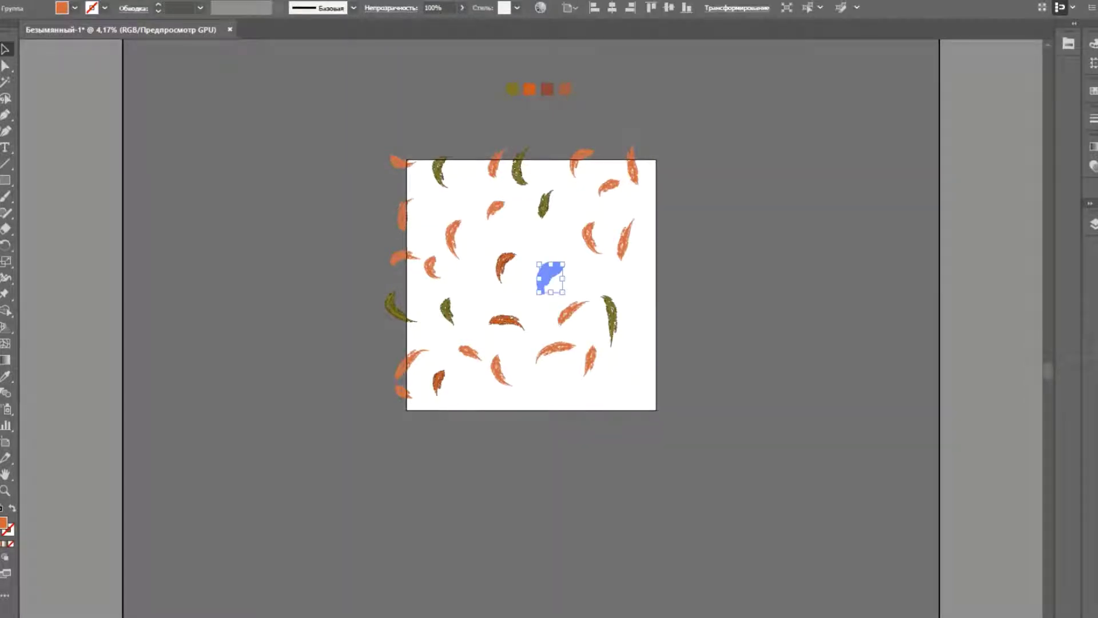
pyautogui.keyDown('shift'); pyautogui.click(403, 216); pyautogui.keyUp('shift')
pyautogui.keyDown('shift'); pyautogui.click(609, 187); pyautogui.keyUp('shift')
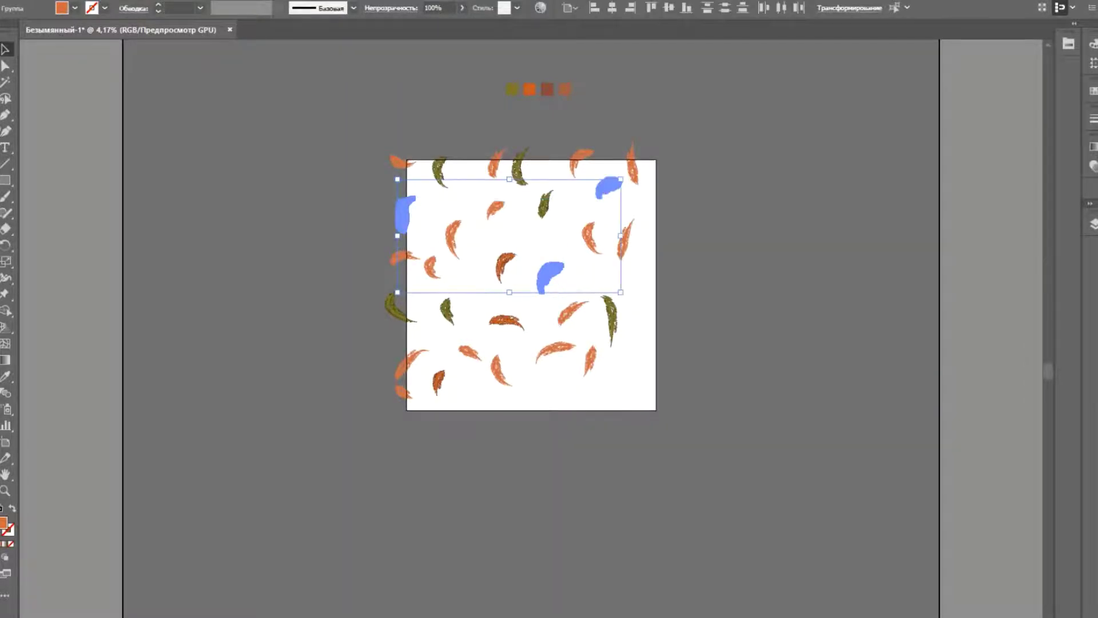
pyautogui.keyDown('shift'); pyautogui.click(581, 159); pyautogui.keyUp('shift')
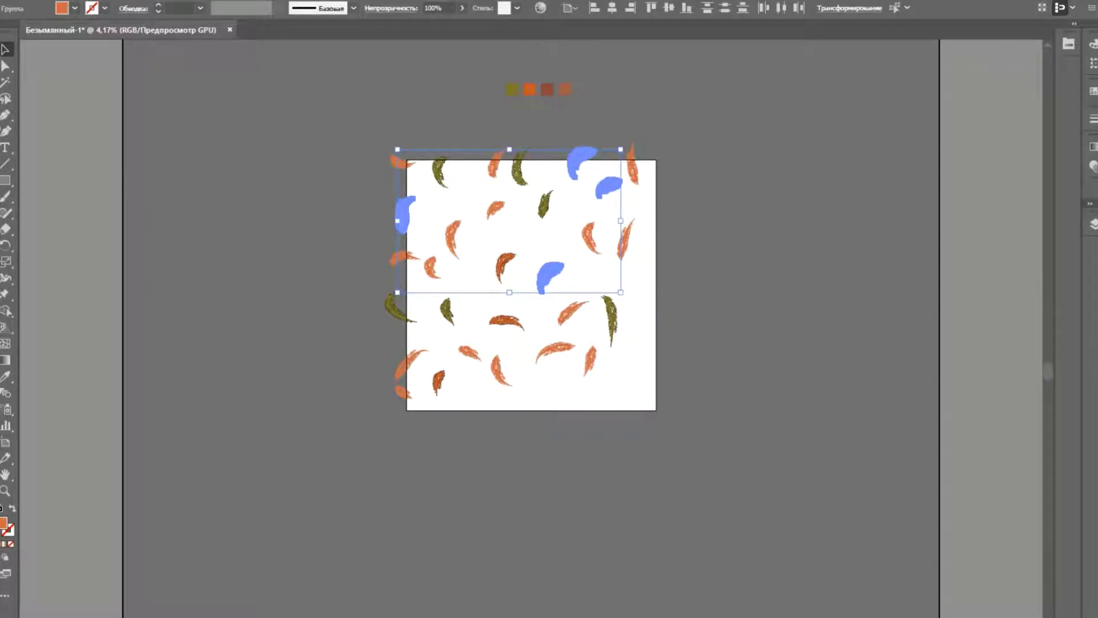
pyautogui.press('i')
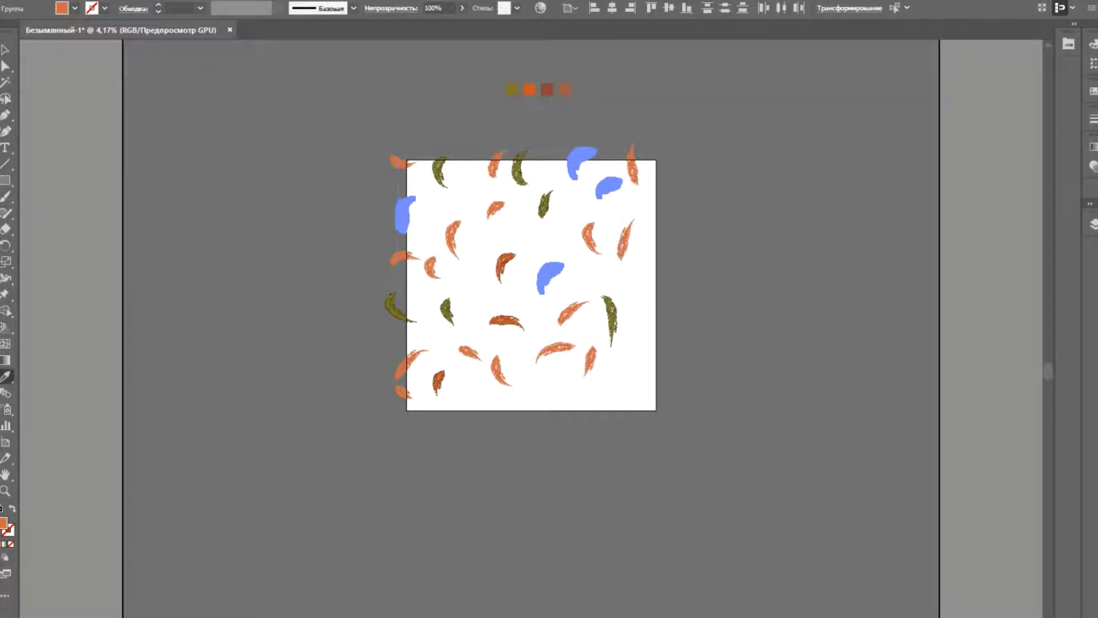
pyautogui.click(547, 90)
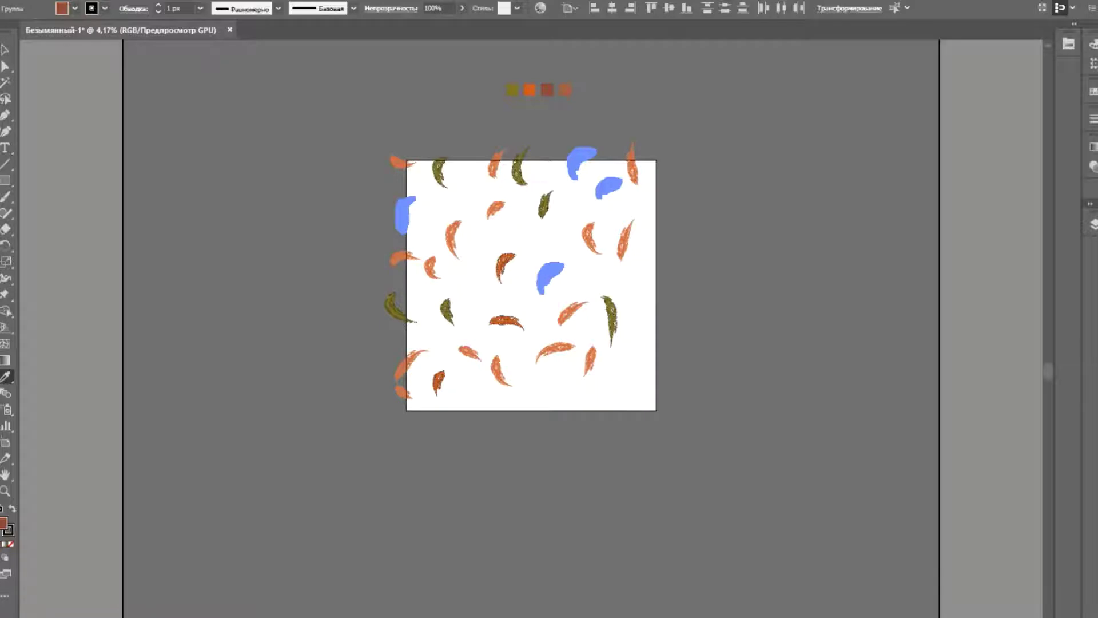
pyautogui.press('v')
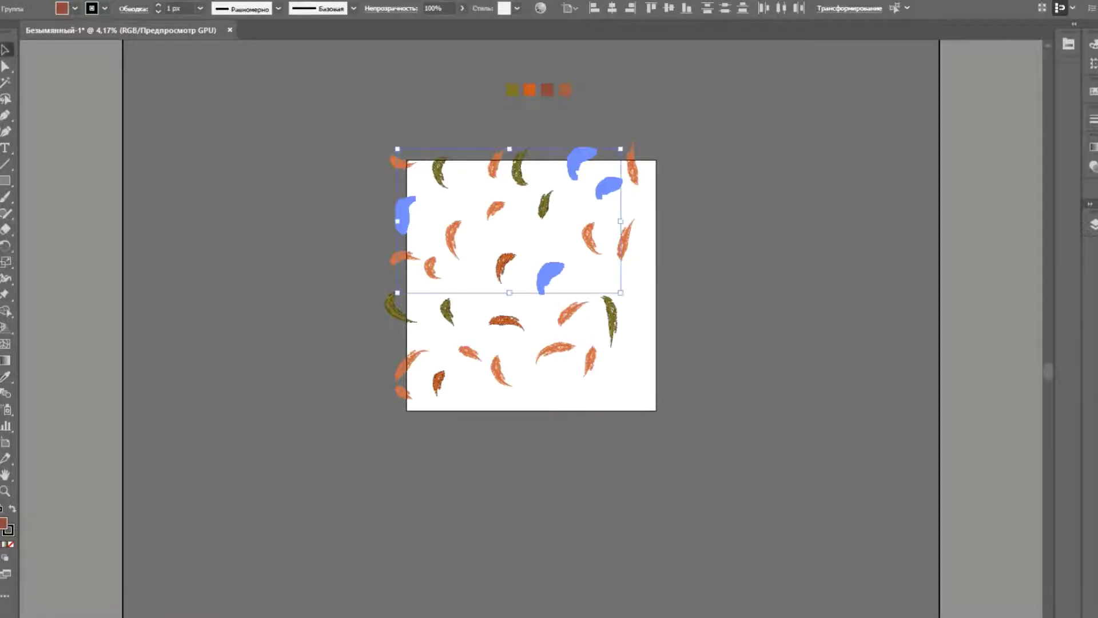
pyautogui.hotkey('ctrl', 'shift', 'a')
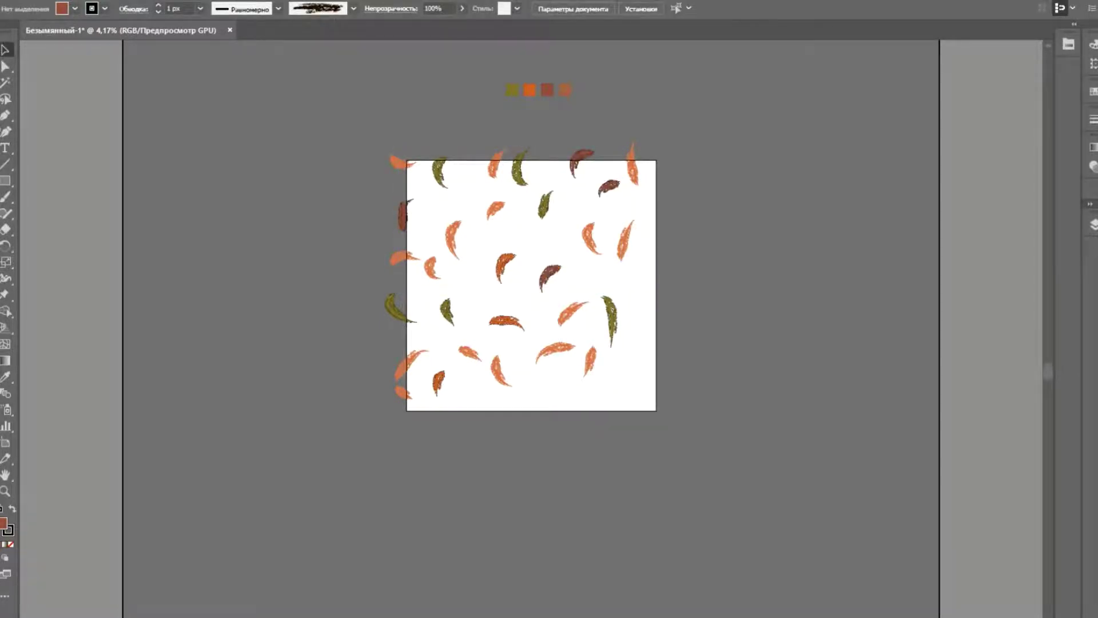
# Recolour six scattered shapes, including two on the artboard's left edge and the small olive one, by sampling the light brown swatch
pyautogui.click(590, 361)
pyautogui.keyDown('shift'); pyautogui.click(403, 259); pyautogui.keyUp('shift')
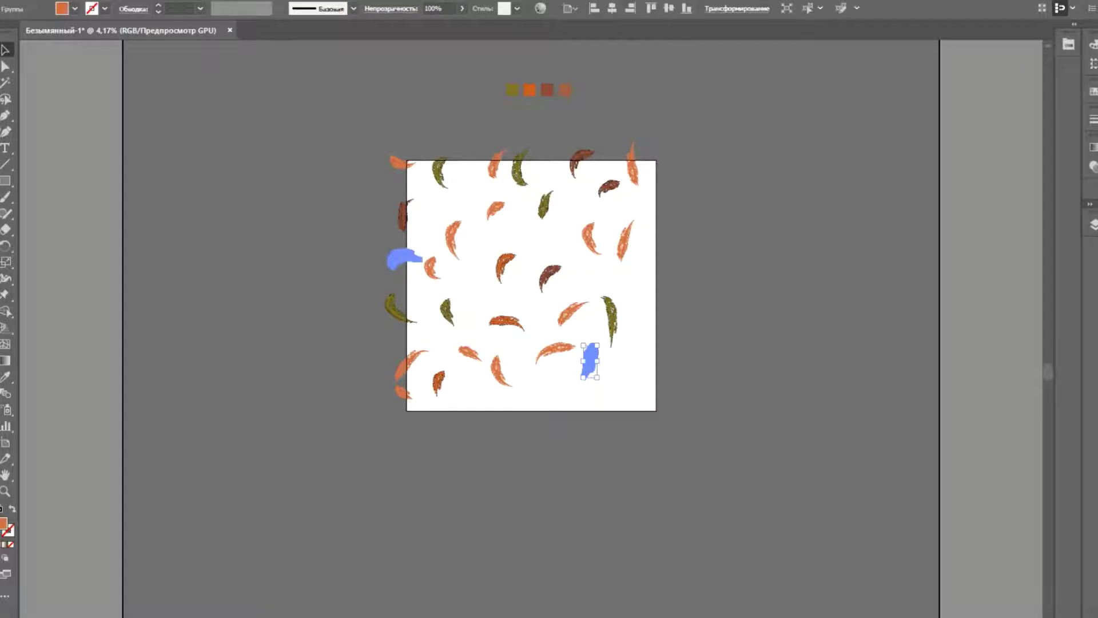
pyautogui.keyDown('shift'); pyautogui.click(401, 164); pyautogui.keyUp('shift')
pyautogui.keyDown('shift'); pyautogui.click(632, 166); pyautogui.keyUp('shift')
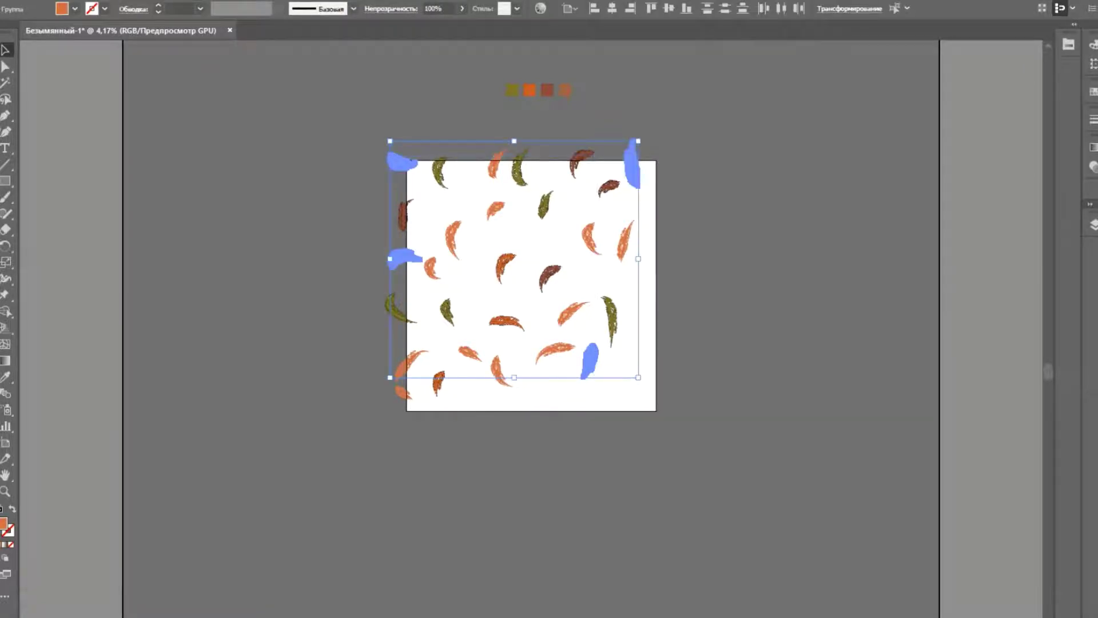
pyautogui.keyDown('shift'); pyautogui.click(495, 211); pyautogui.keyUp('shift')
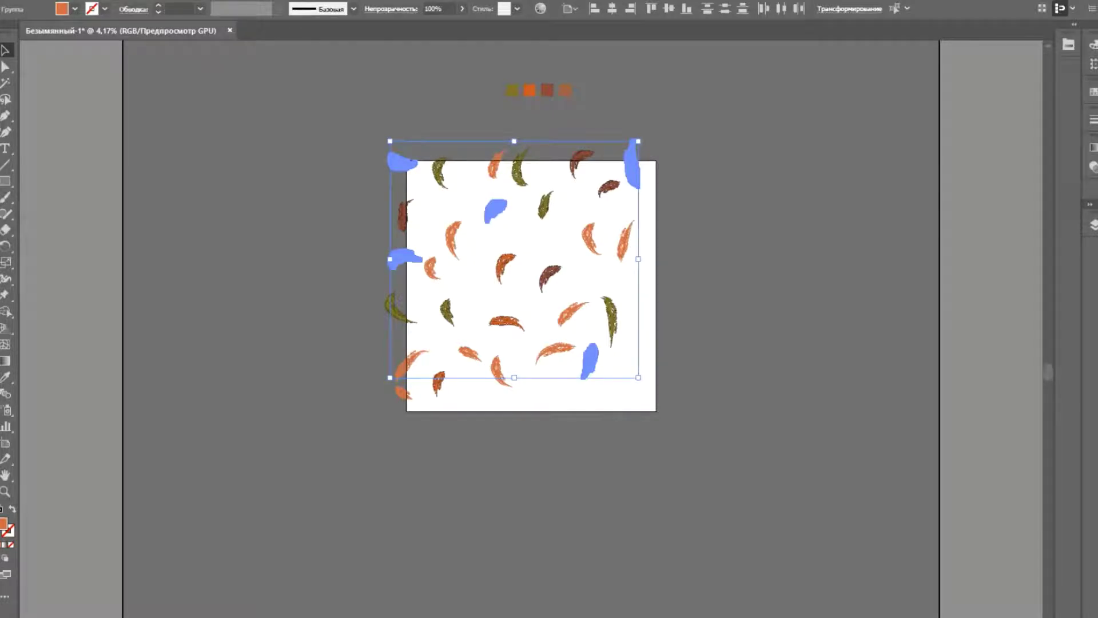
pyautogui.keyDown('shift'); pyautogui.click(446, 312); pyautogui.keyUp('shift')
pyautogui.press('i')
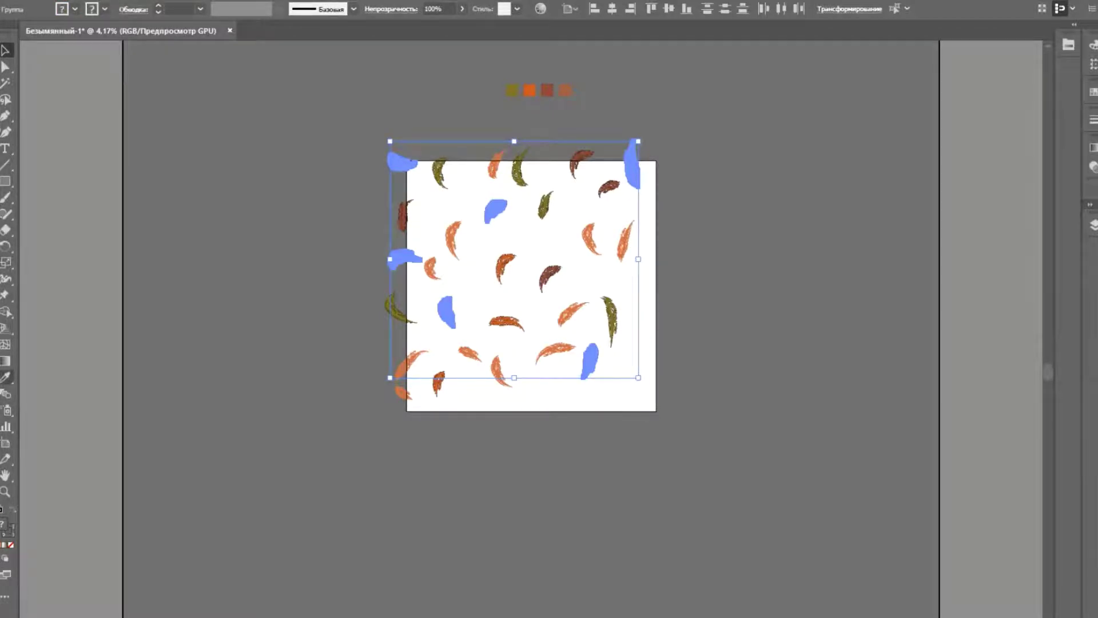
pyautogui.click(565, 91)
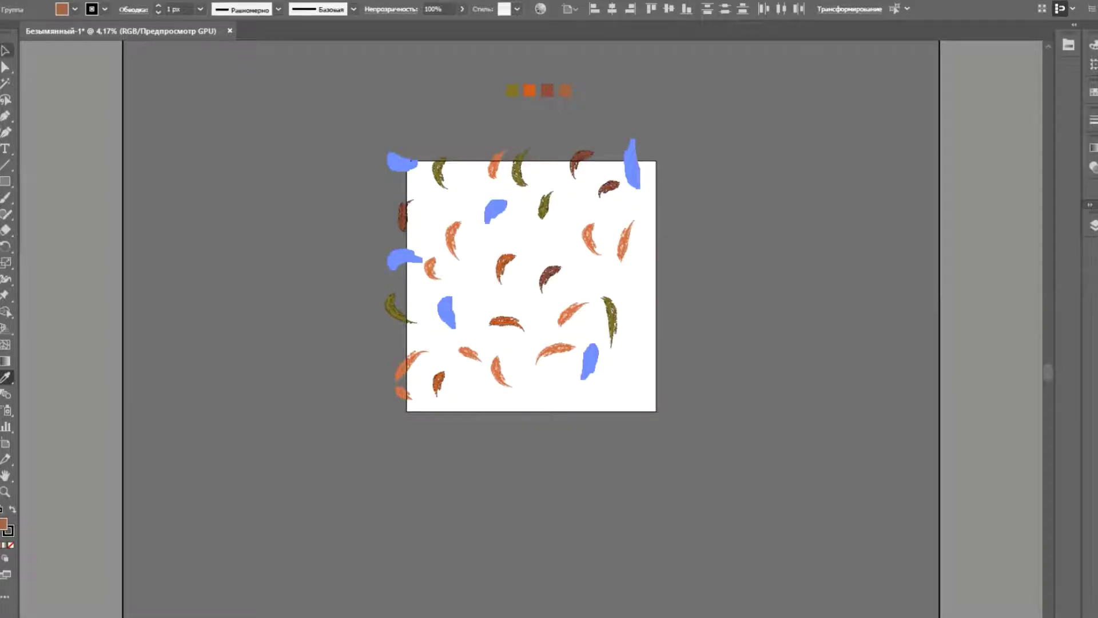
pyautogui.press('v')
pyautogui.hotkey('ctrl', 'shift', 'a')
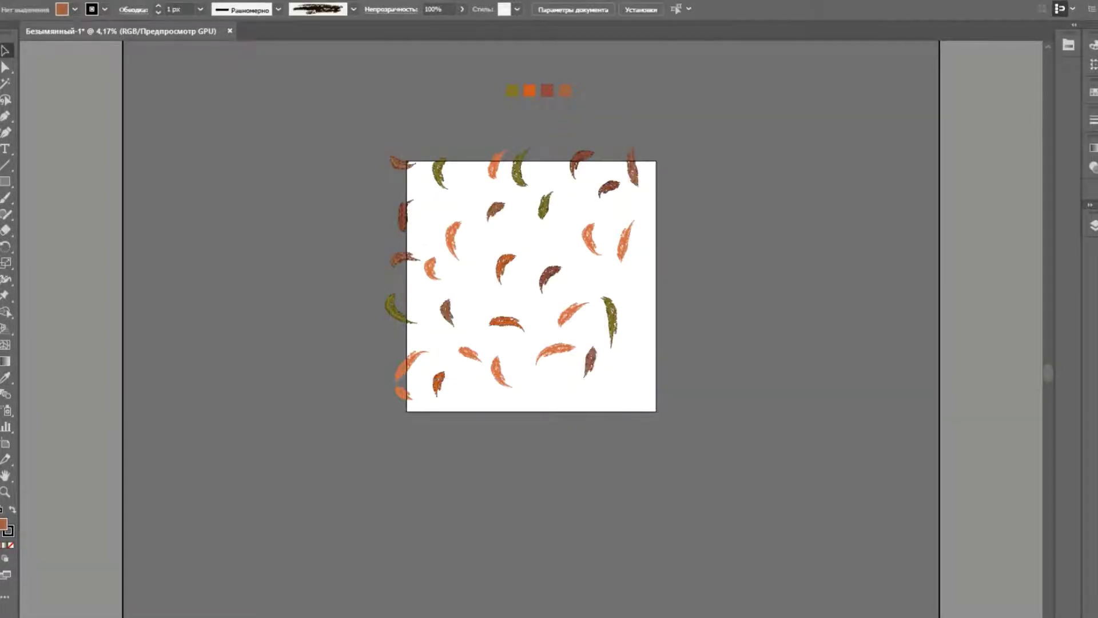
# Select all the shapes on the artboard, set their stroke to none, and clear the selection
pyautogui.moveTo(321, 132); pyautogui.dragTo(738, 464)
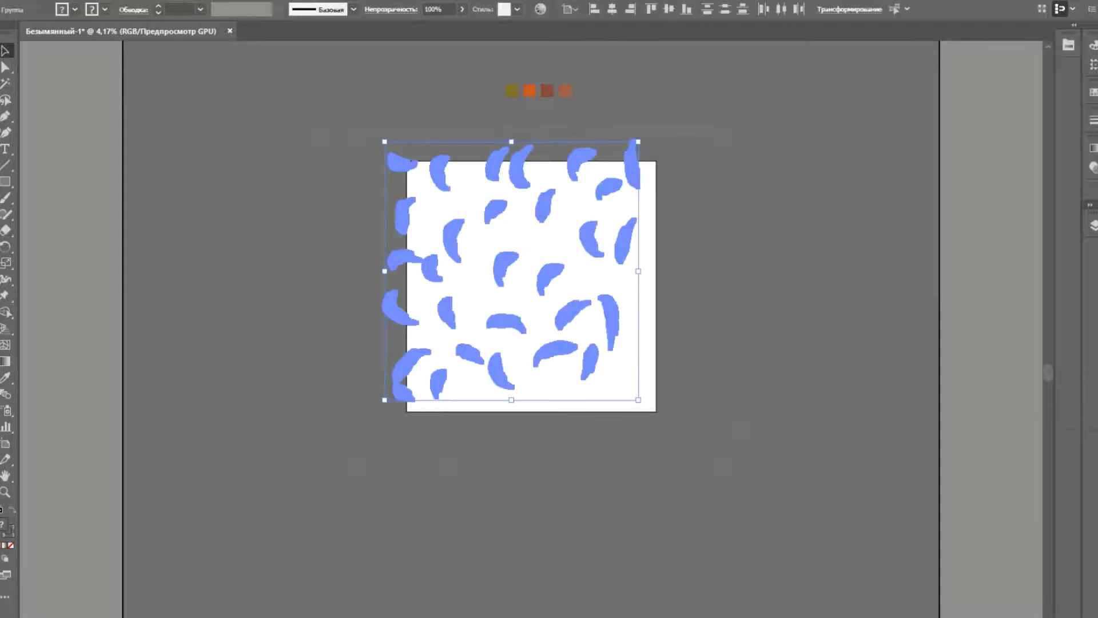
pyautogui.click(105, 9)
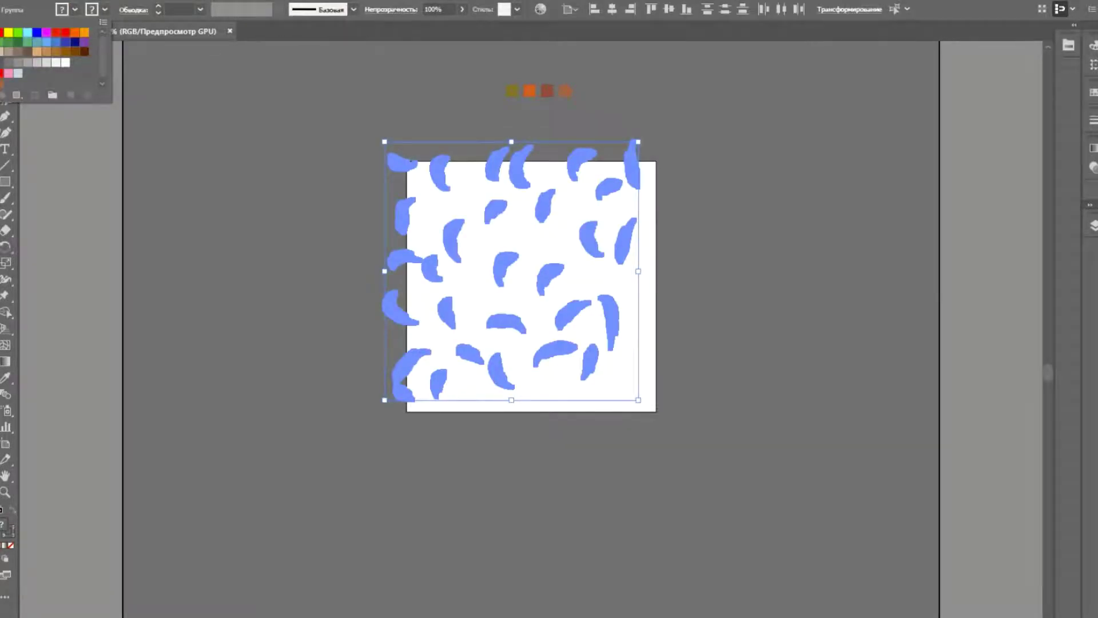
pyautogui.click(0, 33)
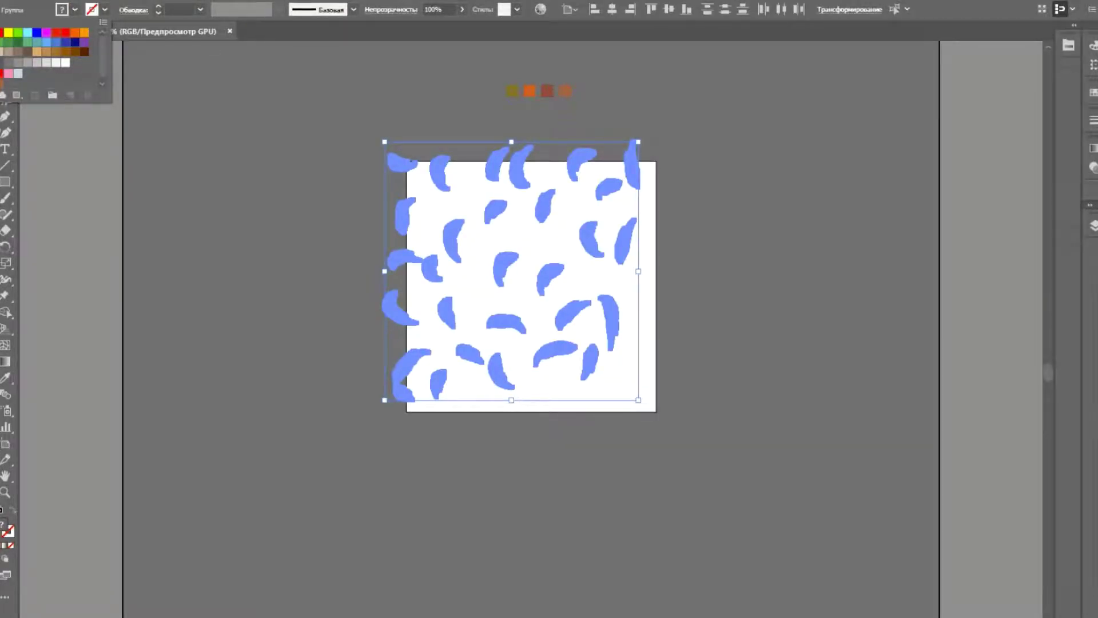
pyautogui.press('Escape')
pyautogui.hotkey('ctrl', 'shift', 'a')
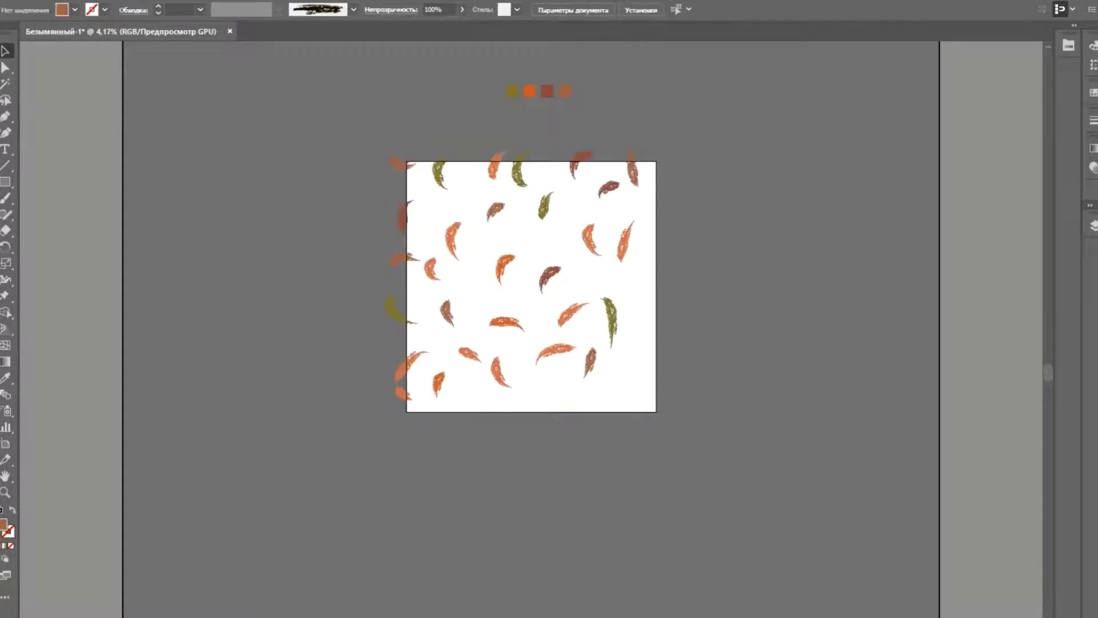
pyautogui.hotkey('ctrl', '=')
pyautogui.hotkey('ctrl', '=')
pyautogui.hotkey('ctrl', '=')
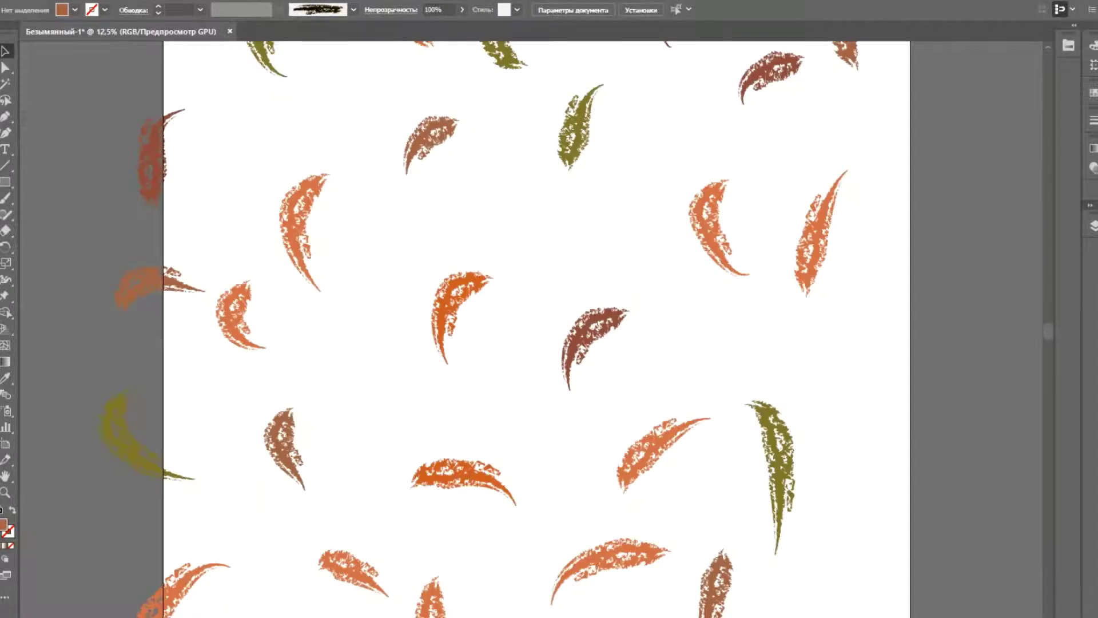
pyautogui.hotkey('ctrl', '-')
pyautogui.hotkey('ctrl', '-')
pyautogui.hotkey('ctrl', '-')
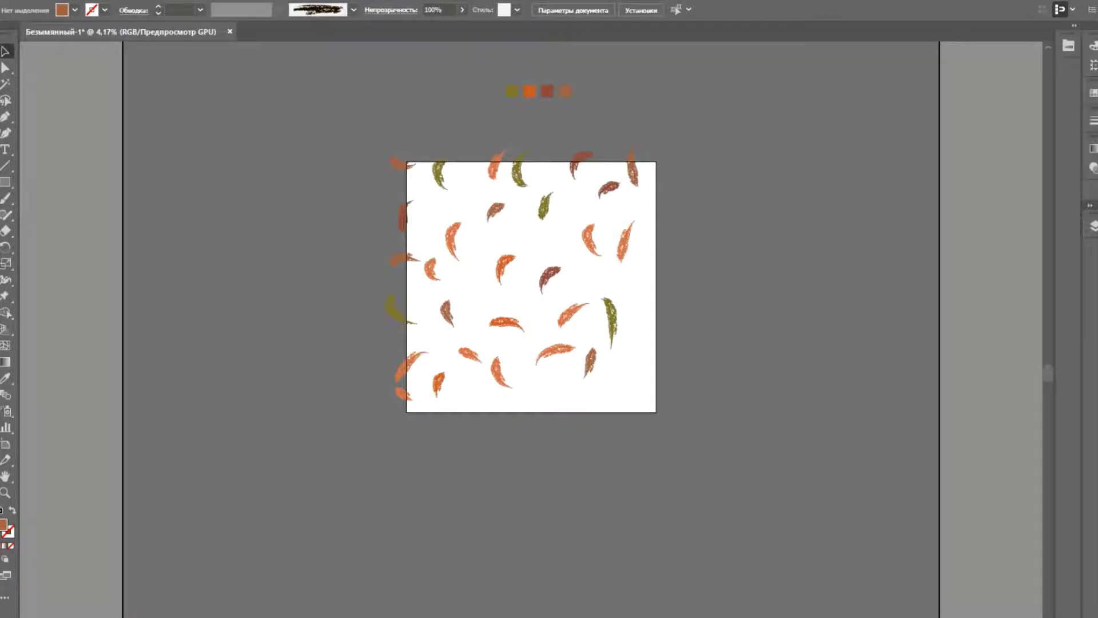
# Recolour the bright orange curved shape near the artboard's centre olive with the Eyedropper, and clear the selection
pyautogui.hotkey('ctrl', 'v')
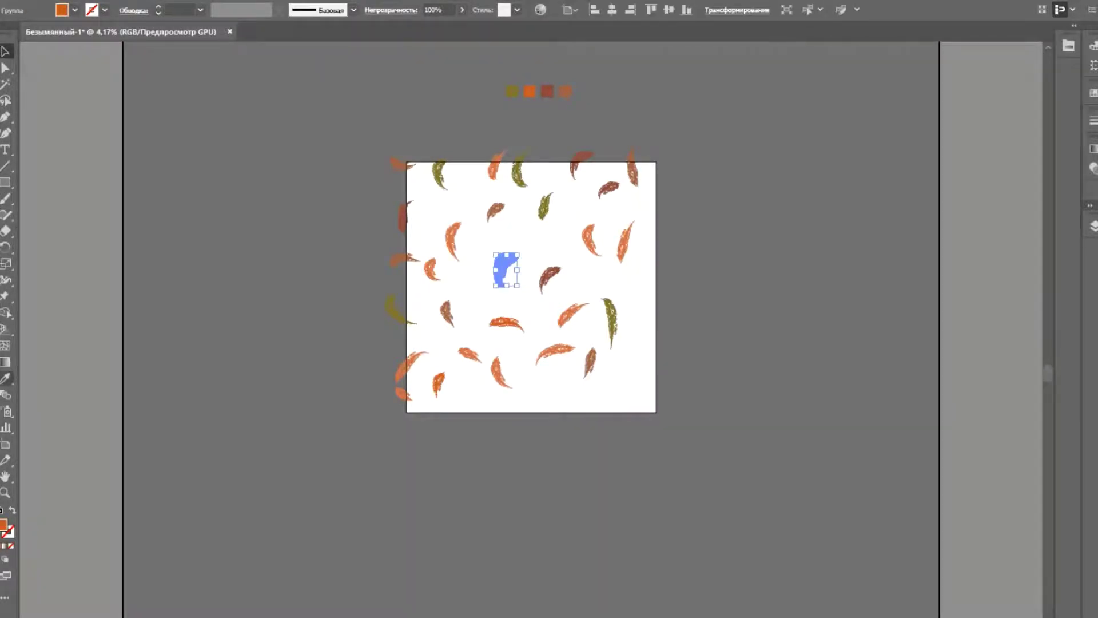
pyautogui.click(5, 379)
pyautogui.click(544, 209)
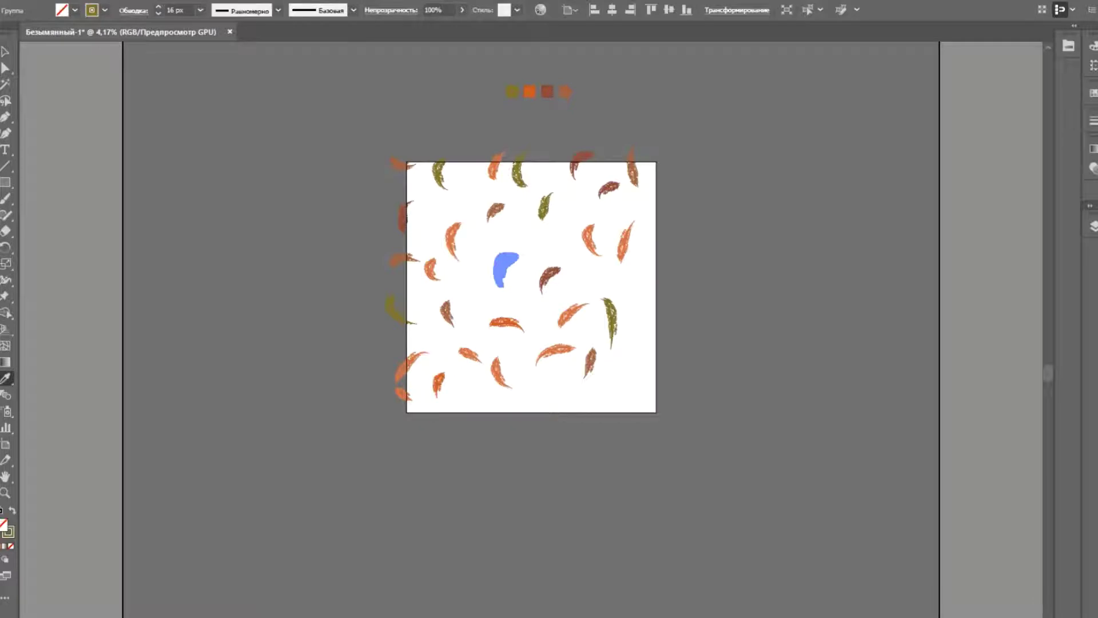
pyautogui.click(6, 52)
pyautogui.click(274, 183)
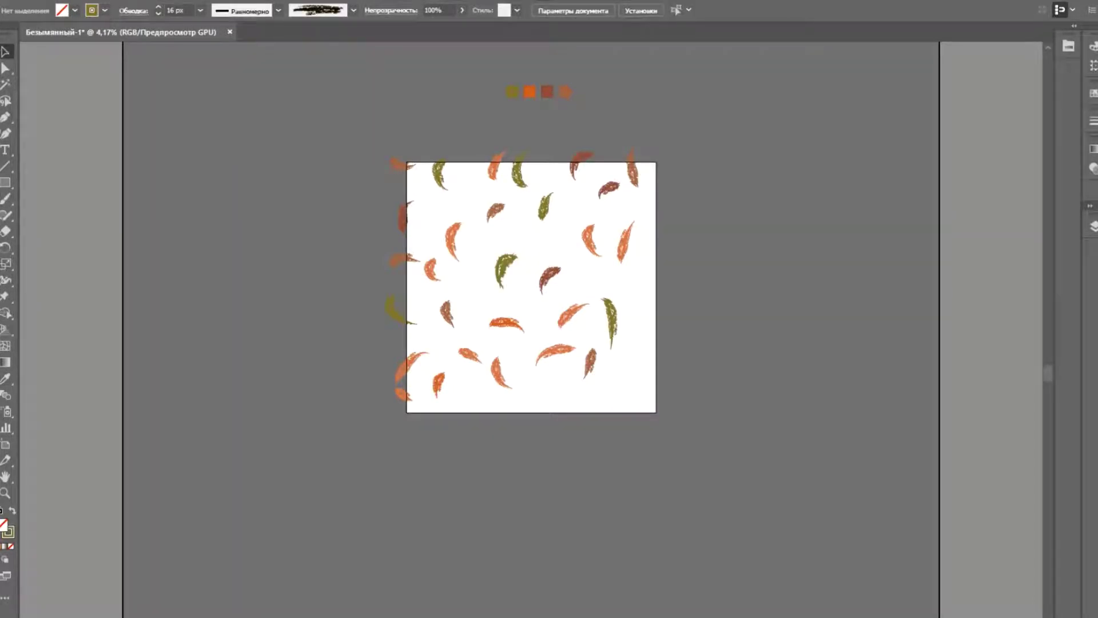
# Recolour three long orange shapes, at the artboard's upper left, right and lower centre, by sampling the light brown swatch
pyautogui.scroll(1, 613, 210)
pyautogui.scroll(2, 670, 302)
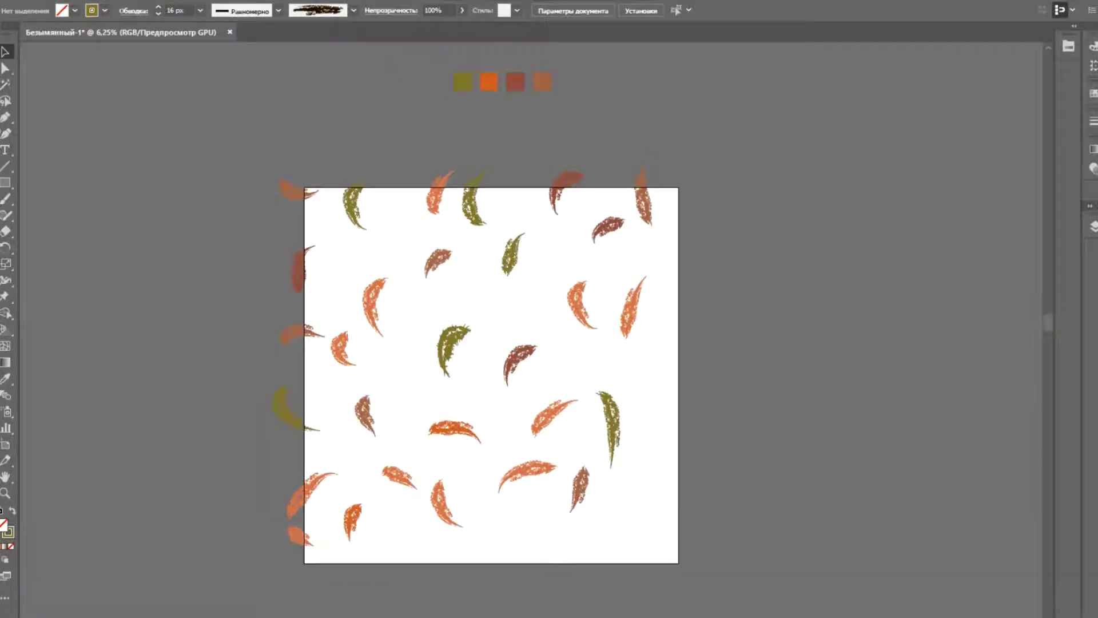
pyautogui.scroll(-1, 670, 311)
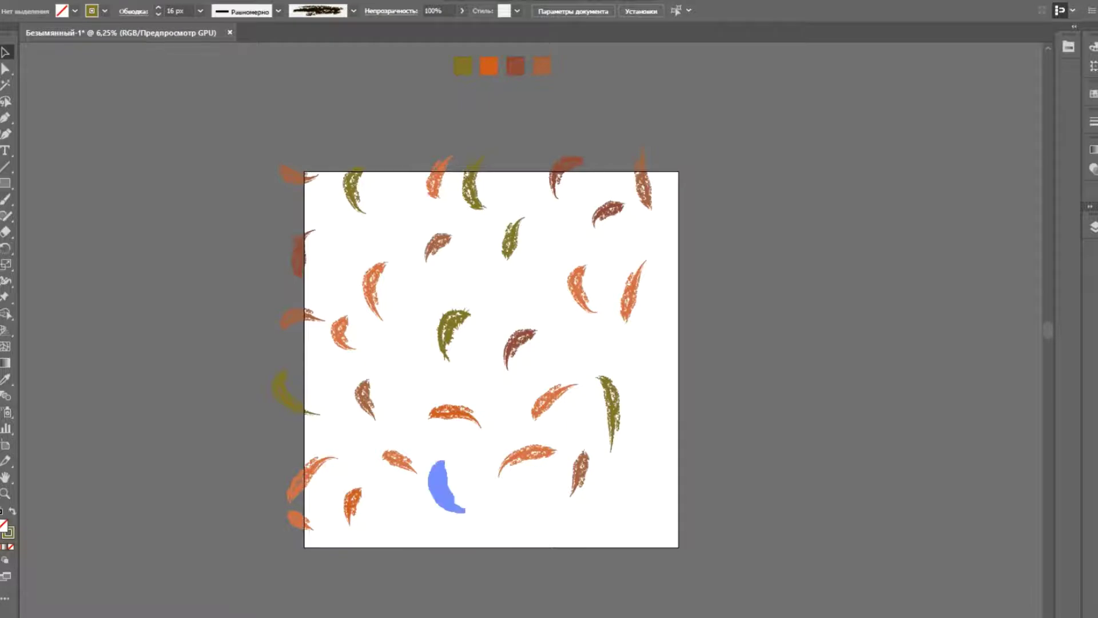
pyautogui.click(444, 486)
pyautogui.keyDown('shift'); pyautogui.click(375, 289); pyautogui.keyUp('shift')
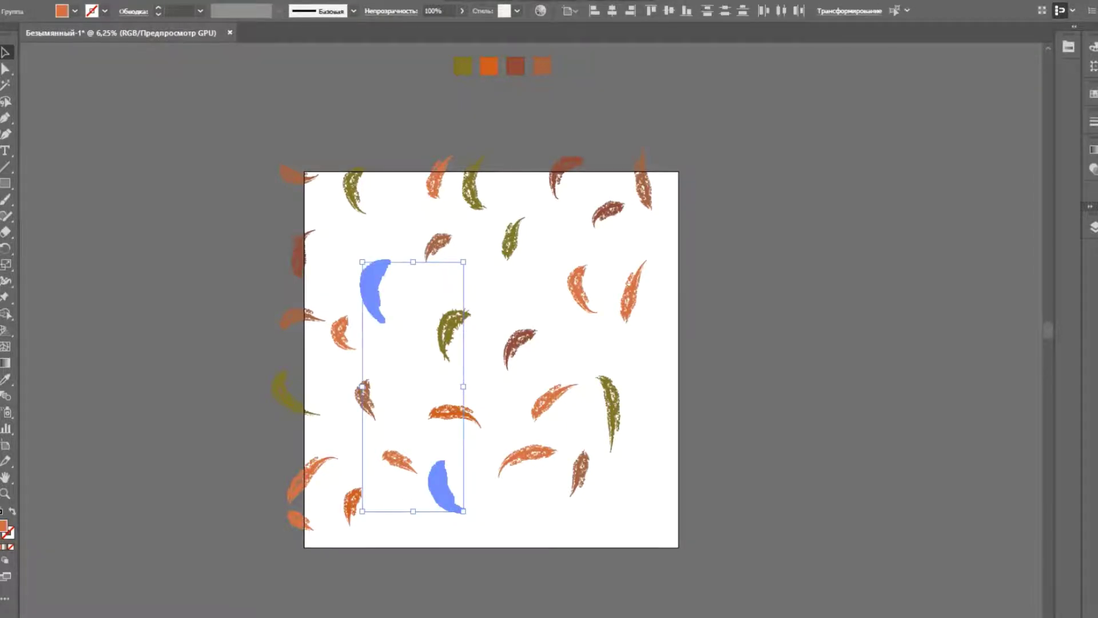
pyautogui.keyDown('shift'); pyautogui.click(632, 292); pyautogui.keyUp('shift')
pyautogui.press('i')
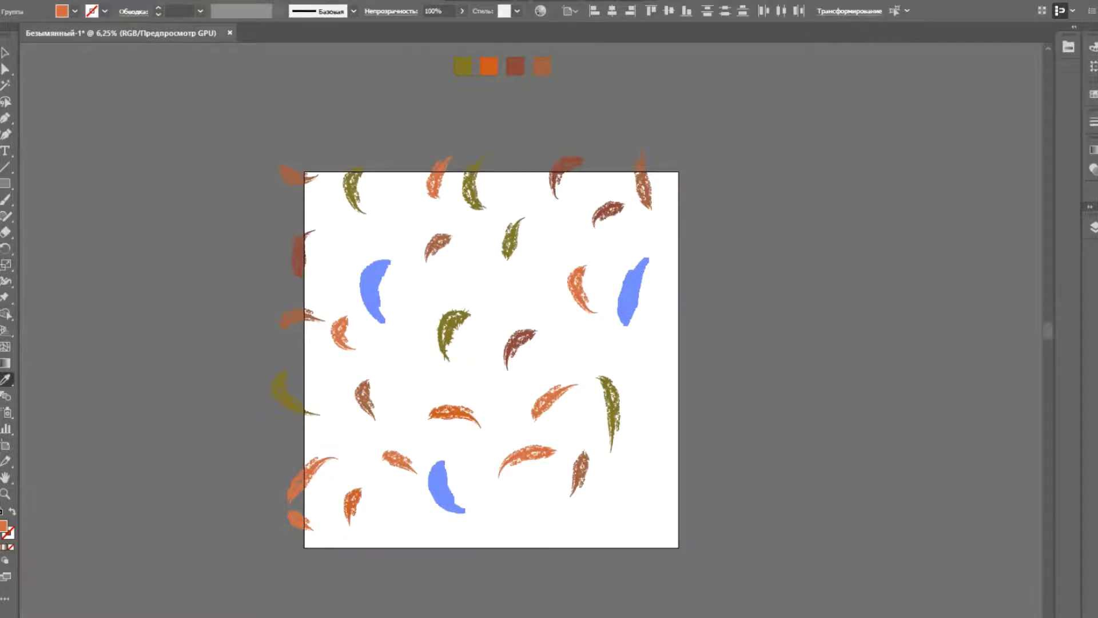
pyautogui.click(489, 66)
pyautogui.click(543, 66)
pyautogui.press('v')
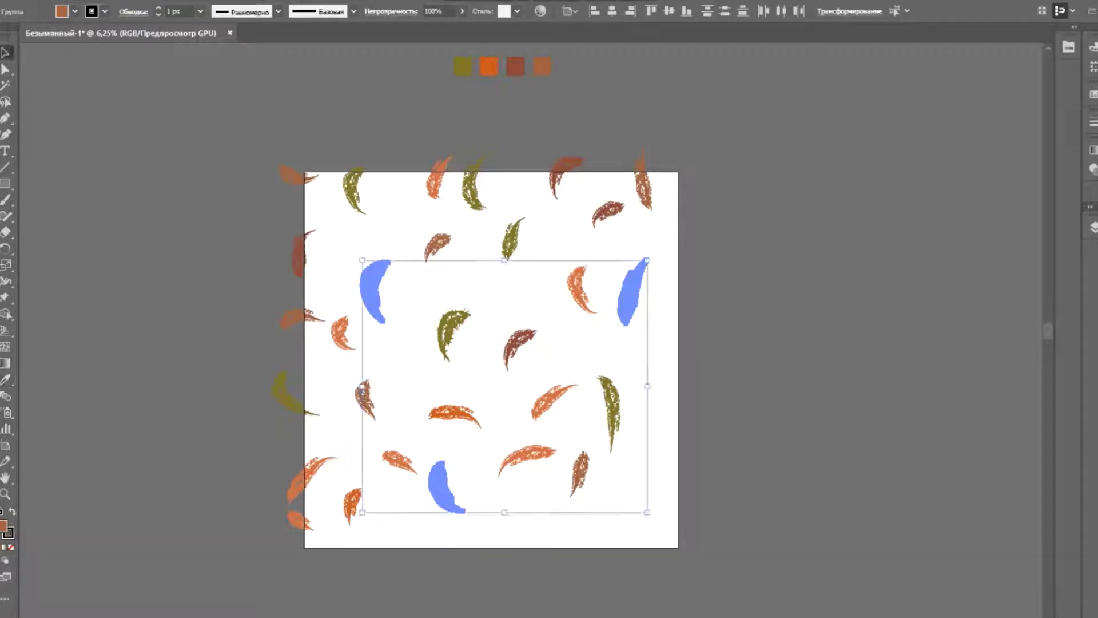
# Remove the stroke from all the curved shapes on and around the artboard, and clear the selection
pyautogui.hotkey('ctrl', 'shift', 'a')
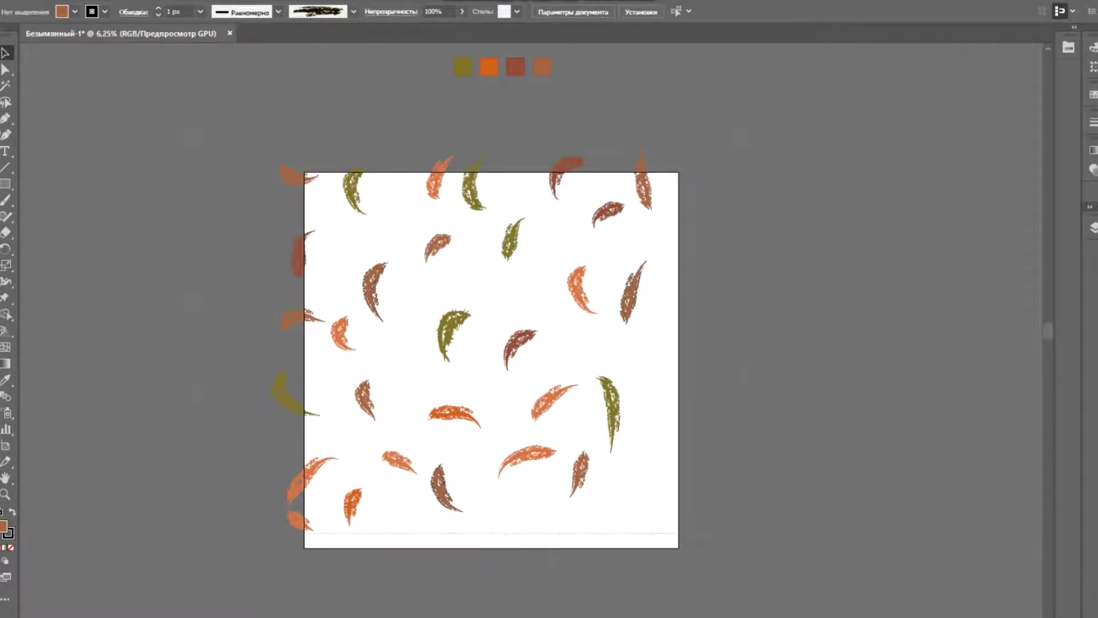
pyautogui.hotkey('ctrl', 'a')
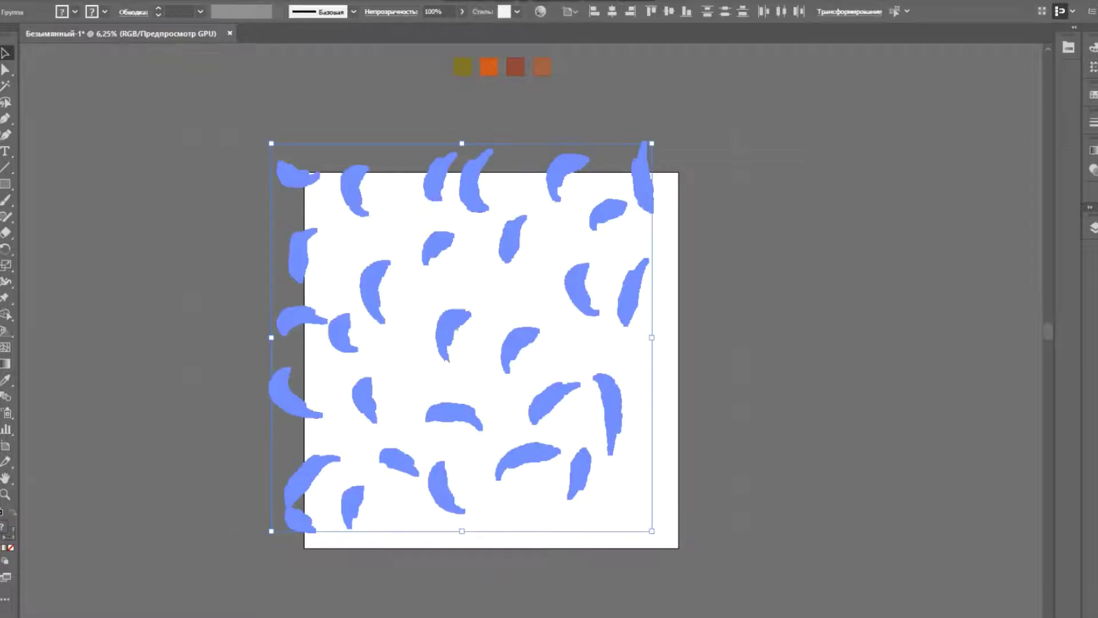
pyautogui.click(105, 11)
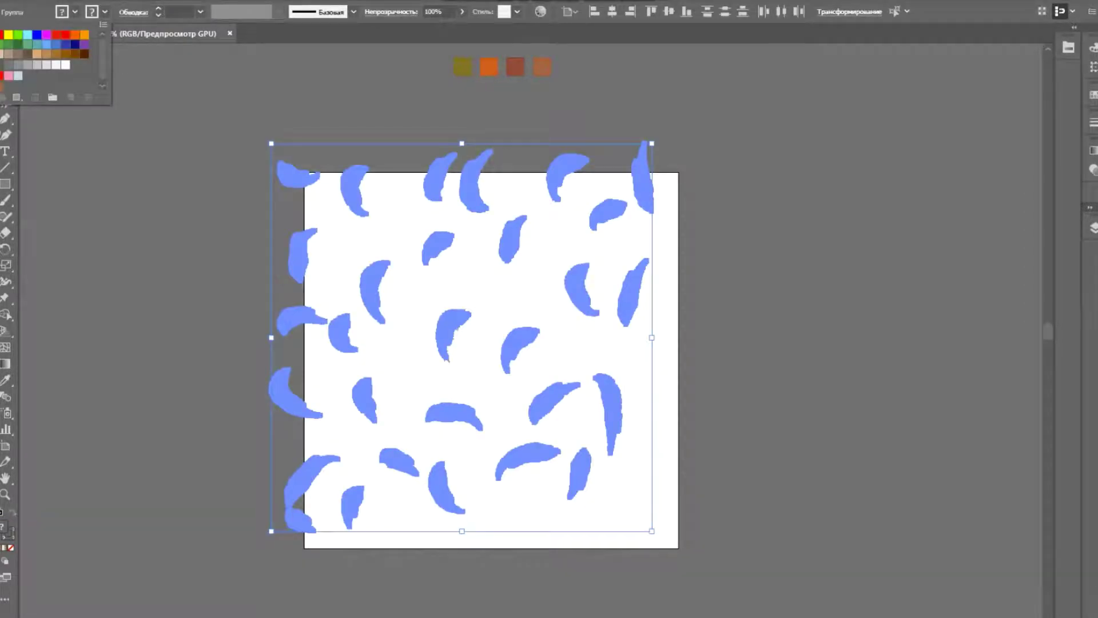
pyautogui.click(0, 35)
pyautogui.press('Escape')
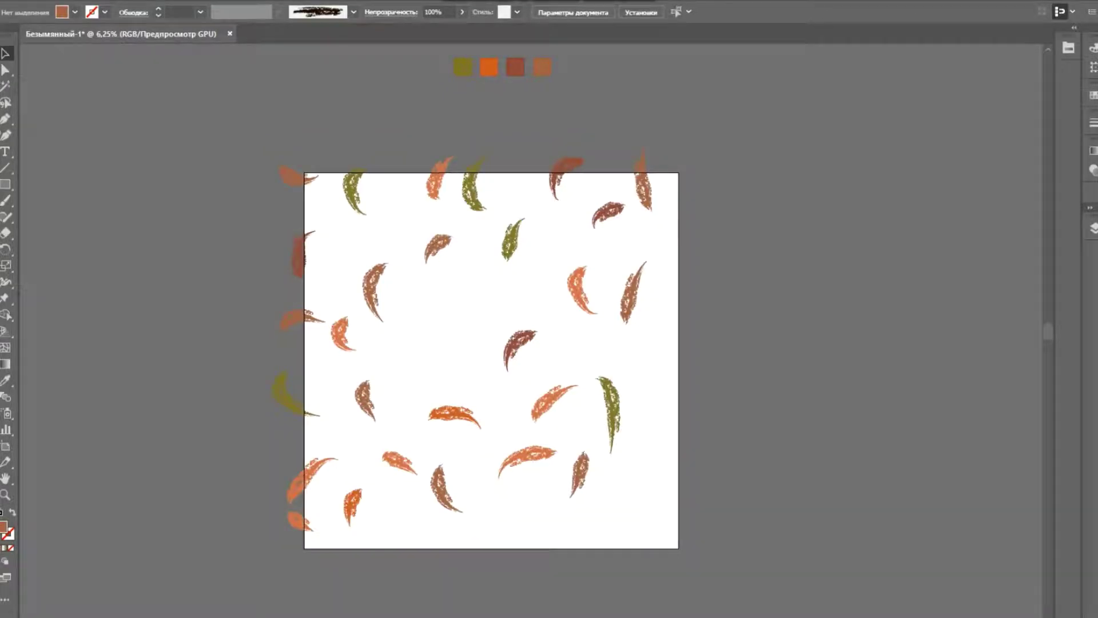
# Place a copy of the orange curved shape from the artboard's right half in the empty spot near its centre
pyautogui.moveTo(582, 289); pyautogui.dragTo(449, 331)
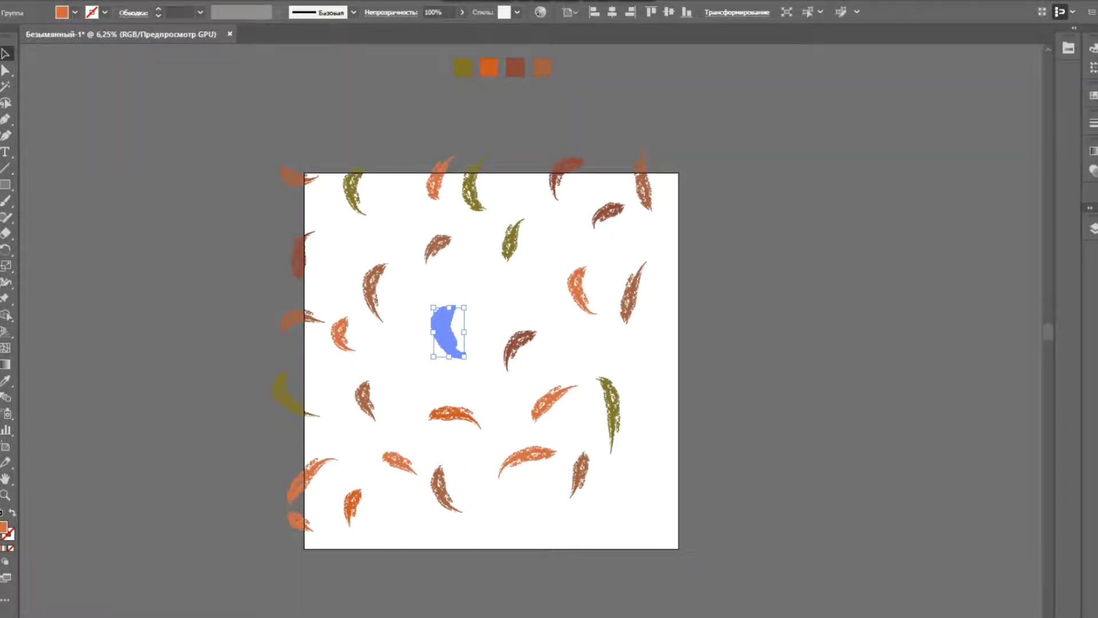
pyautogui.hotkey('ctrl', 'shift', 'a')
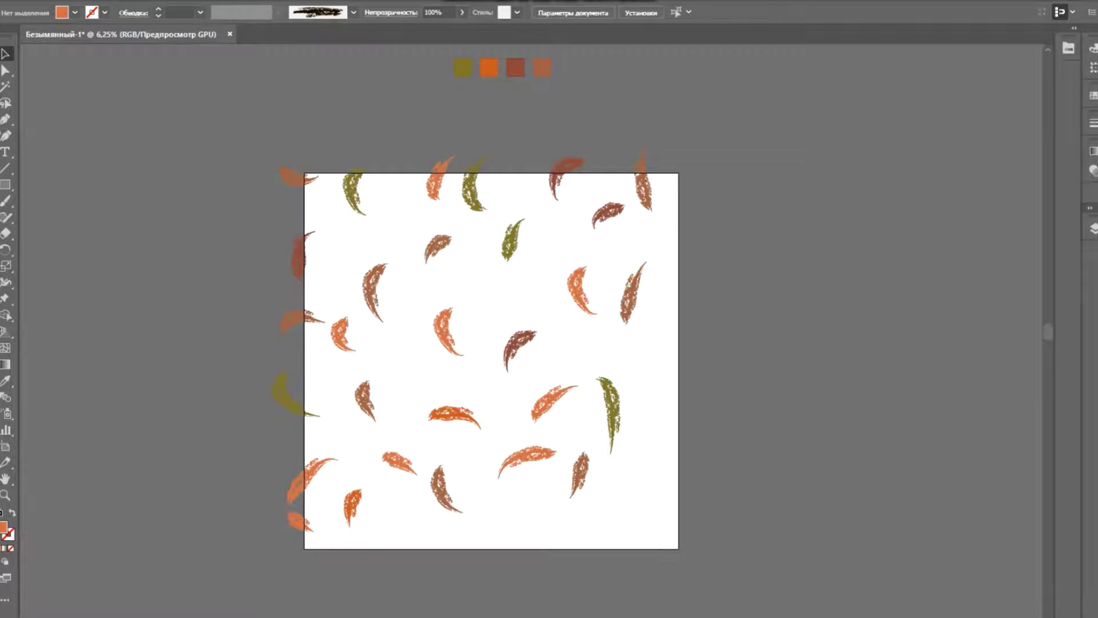
# Delete the four colour swatch squares above the artboard
pyautogui.scroll(1, 492, 360)
pyautogui.moveTo(409, 56); pyautogui.dragTo(589, 138)
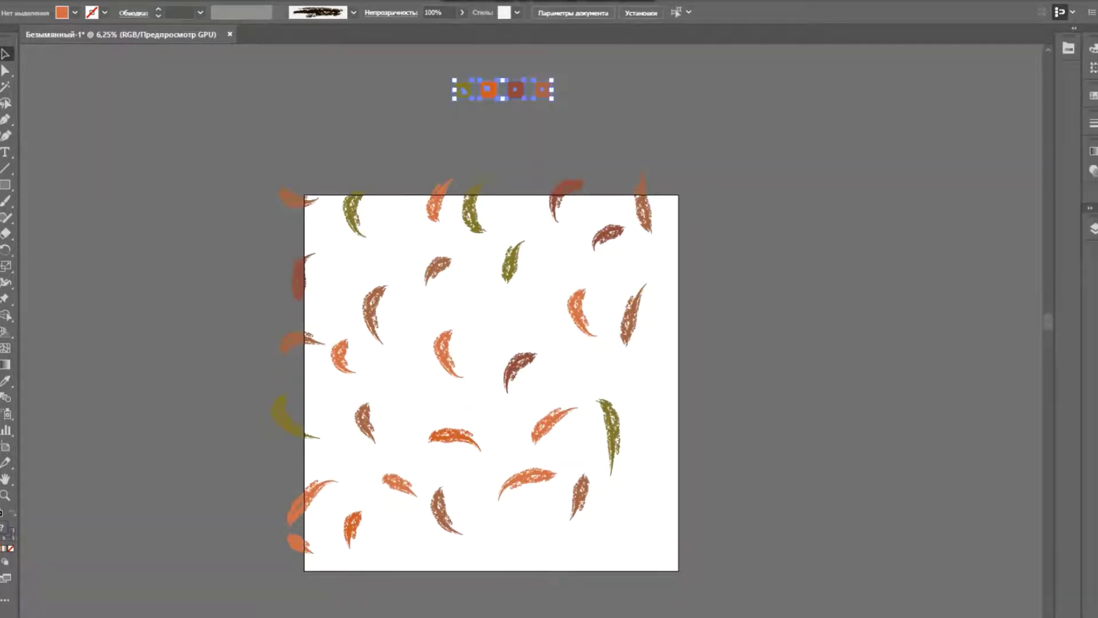
pyautogui.press('Delete')
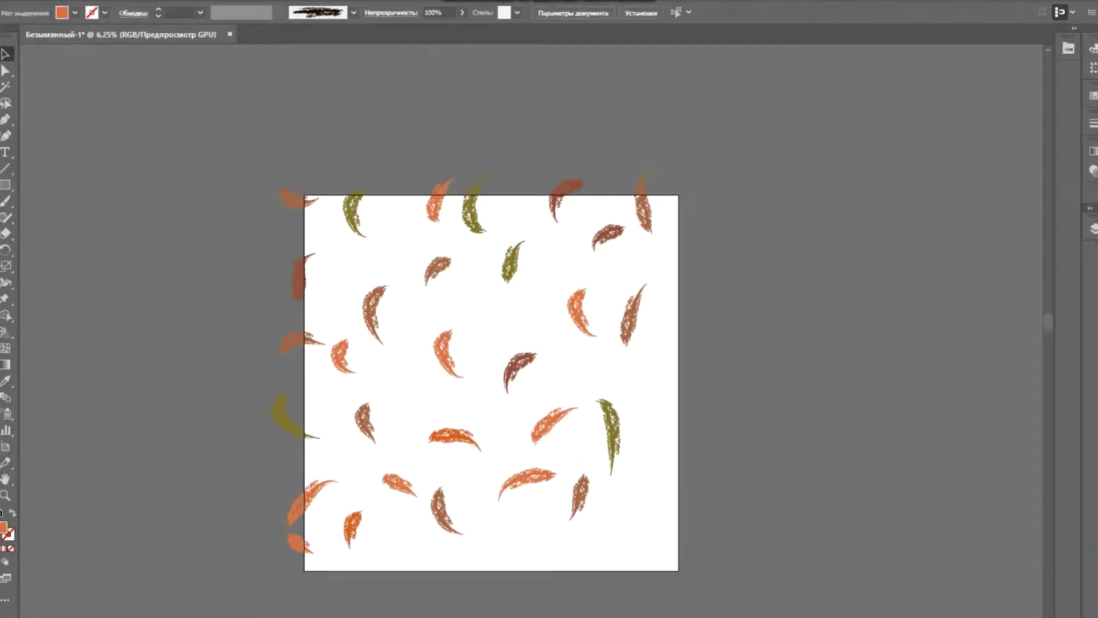
# Set the stroke of all the shapes to none again, try to expand them, and clear the selection
pyautogui.hotkey('ctrl', 'a')
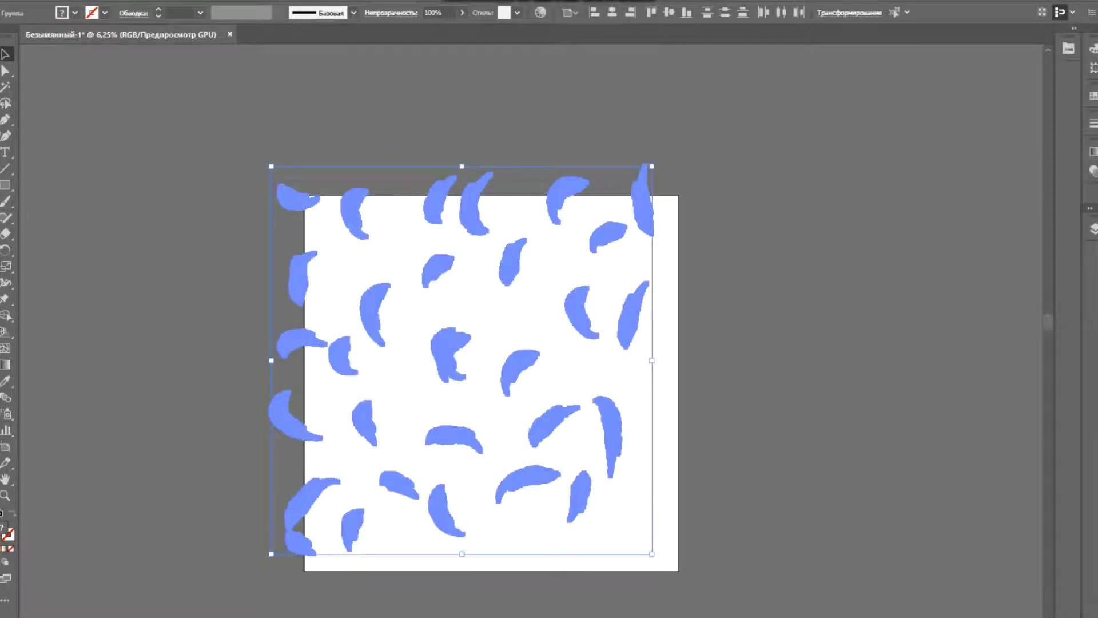
pyautogui.click(163, 0)
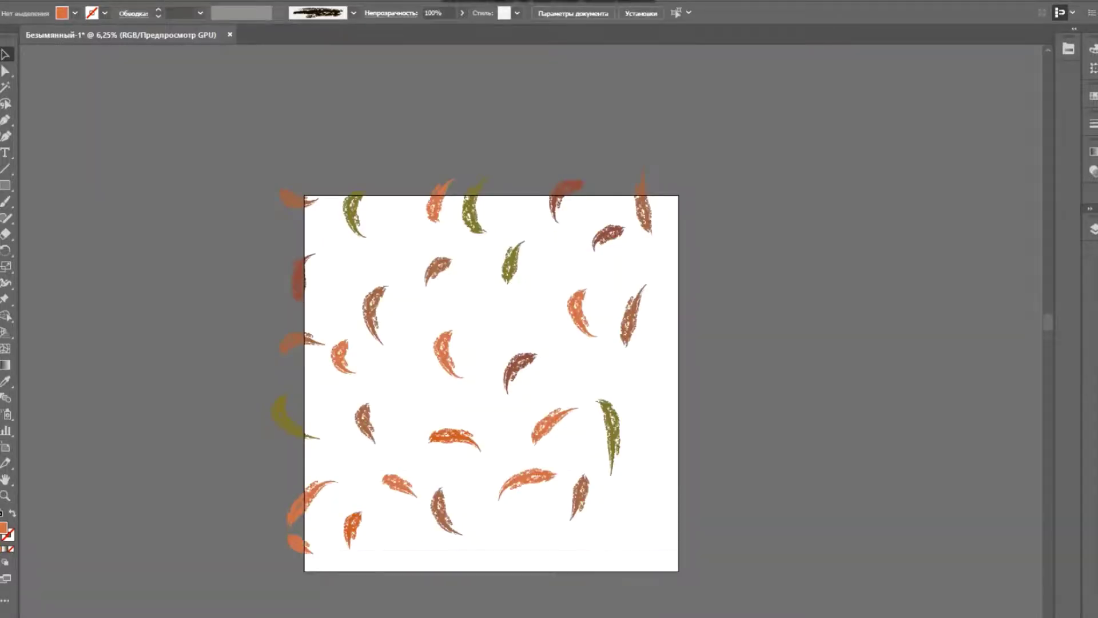
pyautogui.hotkey('ctrl', 'z')
pyautogui.click(104, 13)
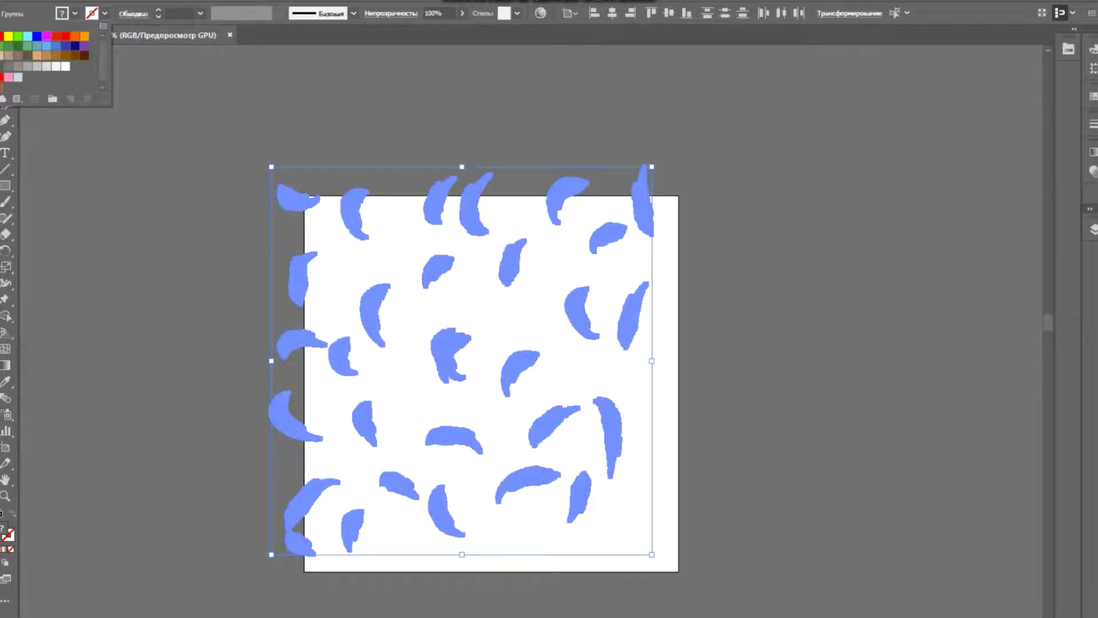
pyautogui.click(165, 2)
pyautogui.click(164, 1)
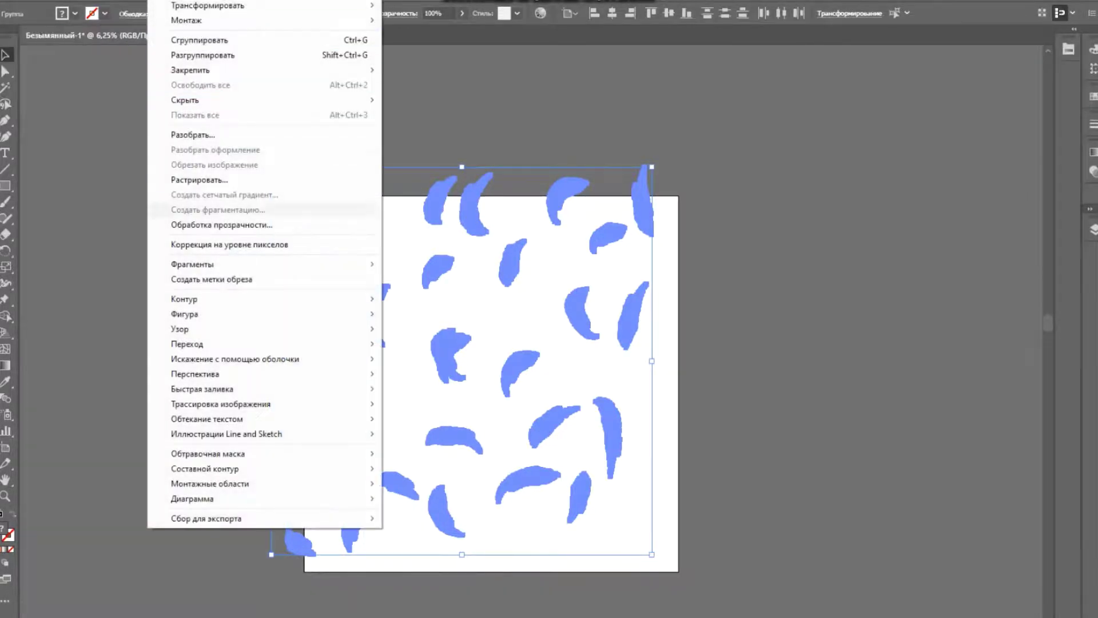
pyautogui.click(193, 136)
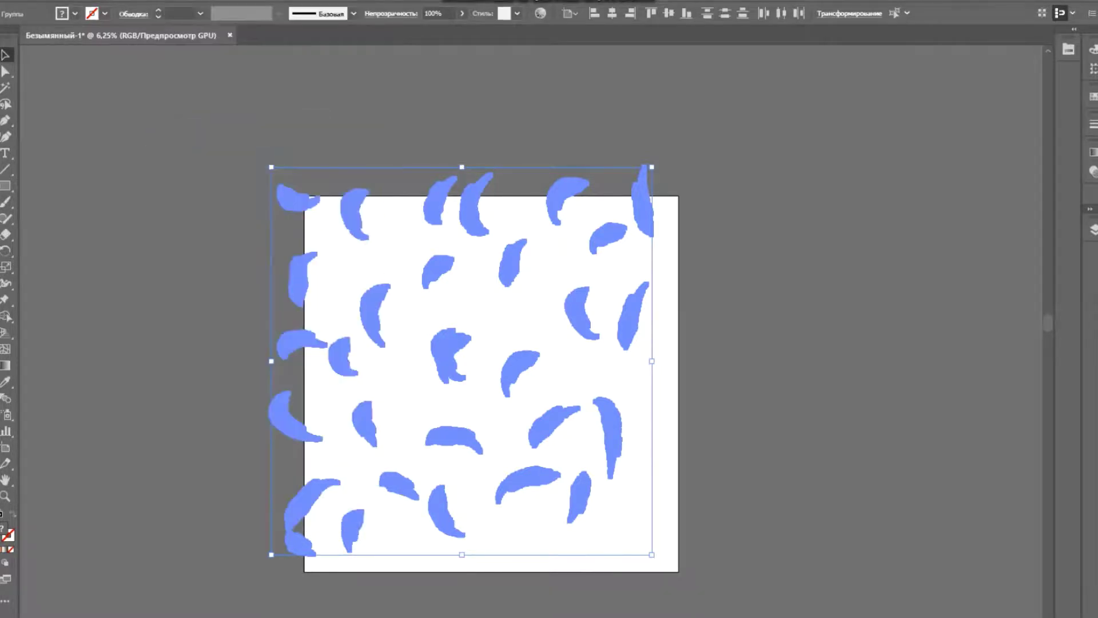
pyautogui.hotkey('ctrl', 'shift', 'a')
pyautogui.scroll(-1, 492, 366)
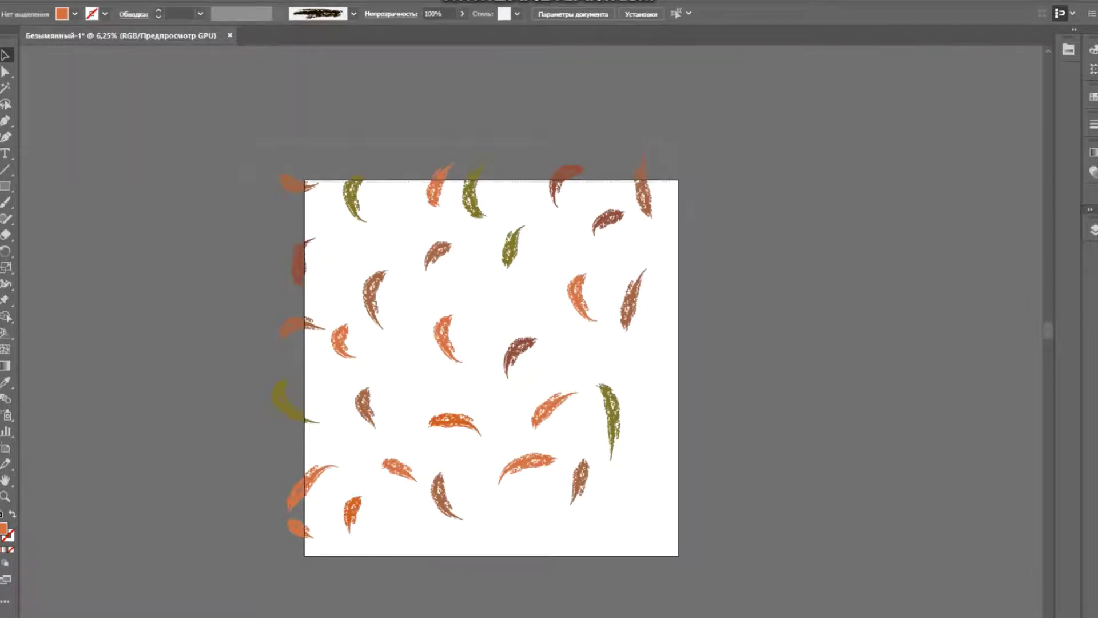
# Start moving the six shapes along the artboard's upper edge numerically, with a horizontal distance of 0 px
pyautogui.moveTo(675, 194); pyautogui.dragTo(128, 140)
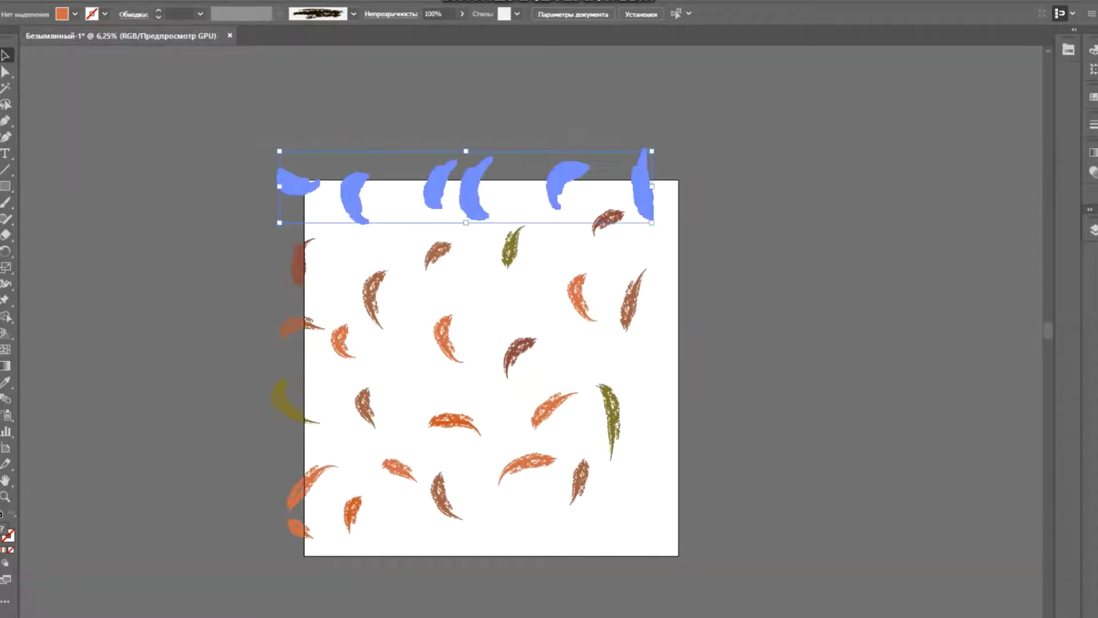
pyautogui.rightClick(126, 140)
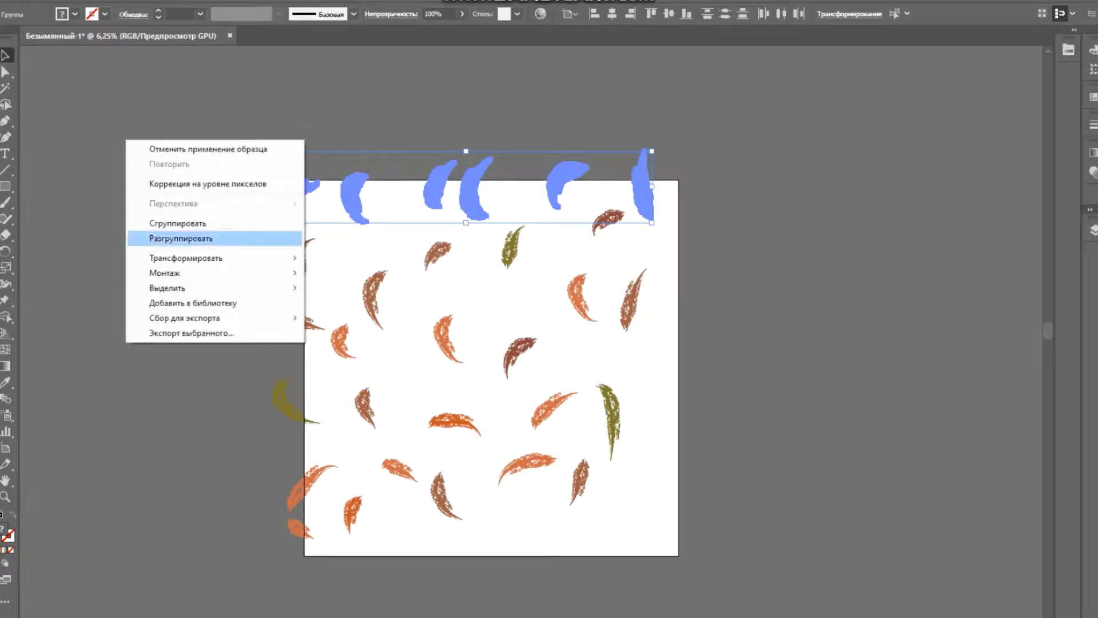
pyautogui.moveTo(224, 258)
pyautogui.click(355, 277)
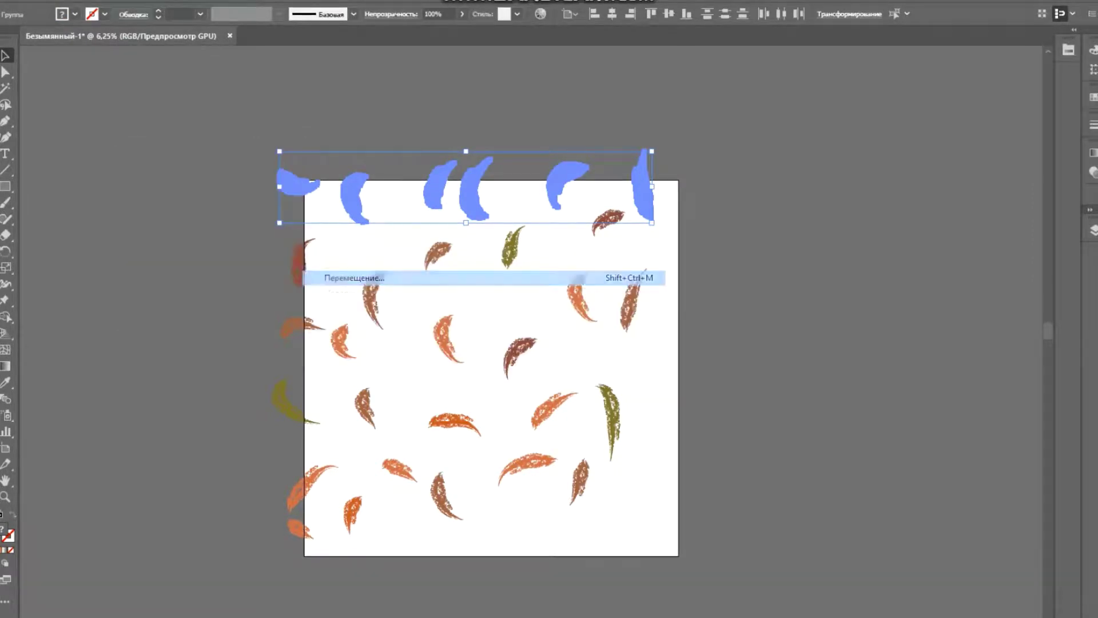
pyautogui.click(98, 106)
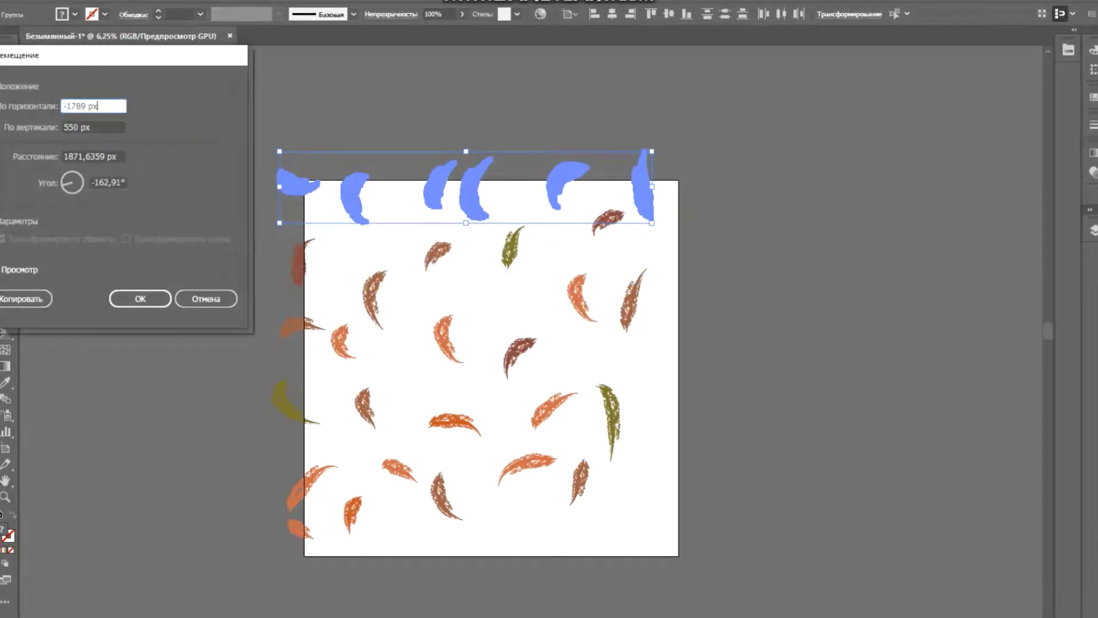
pyautogui.press('BackSpace')
pyautogui.press('BackSpace')
pyautogui.press('BackSpace')
pyautogui.press('BackSpace')
pyautogui.press('BackSpace')
pyautogui.press('BackSpace')
pyautogui.press('BackSpace')
pyautogui.press('BackSpace')
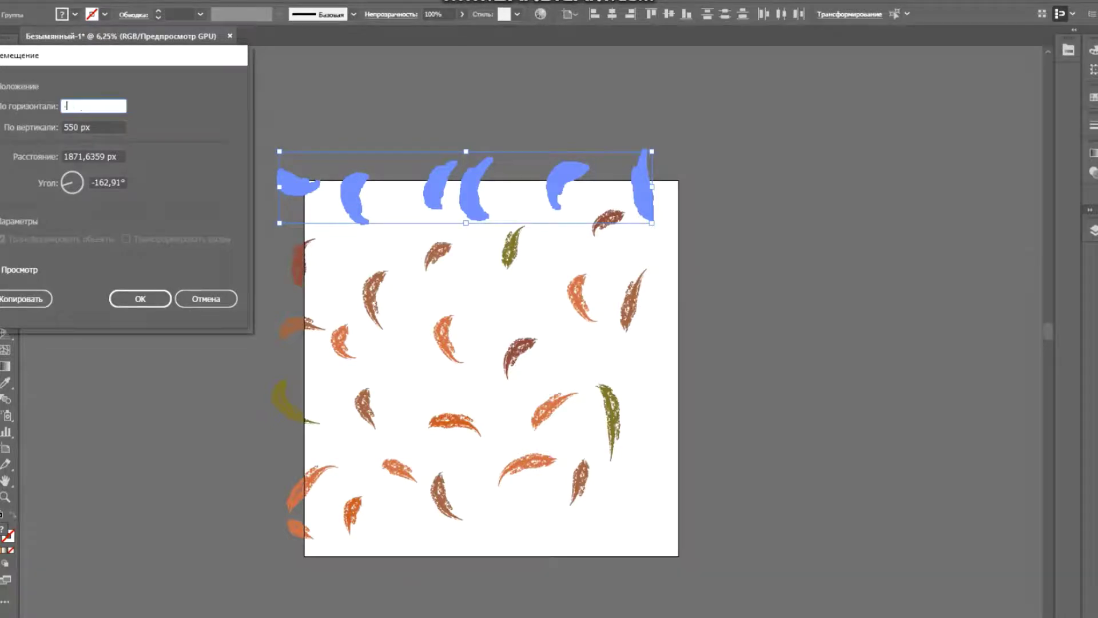
pyautogui.write('0')
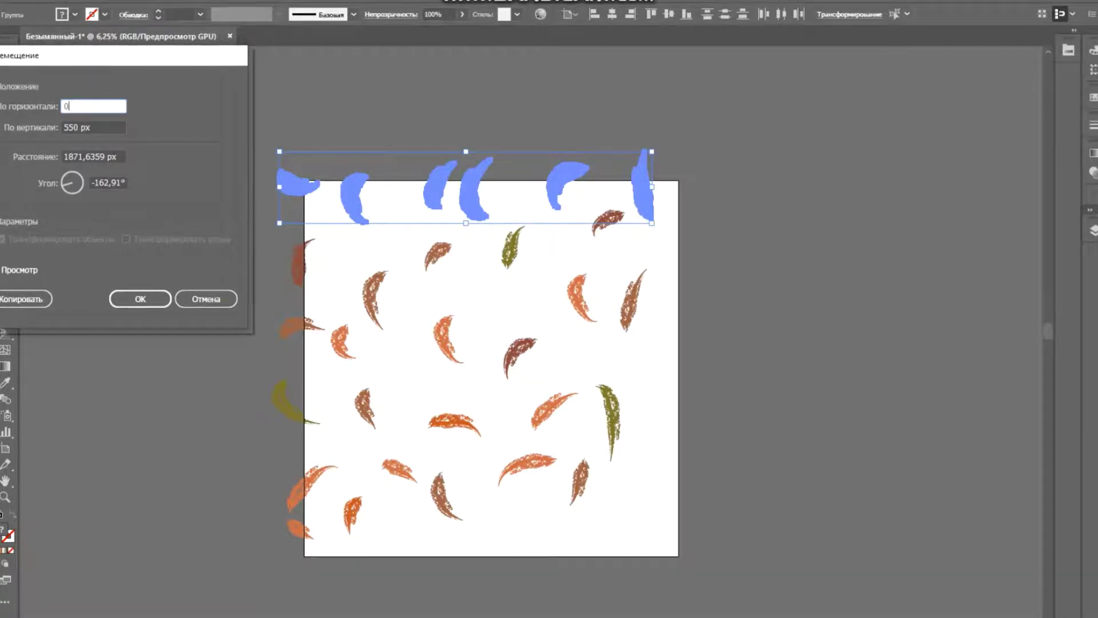
# Set the vertical distance to 5000 px and create the moved copies along the artboard's lower edge
pyautogui.press('Tab')
pyautogui.press('BackSpace')
pyautogui.press('BackSpace')
pyautogui.press('BackSpace')
pyautogui.press('BackSpace')
pyautogui.press('BackSpace')
pyautogui.press('BackSpace')
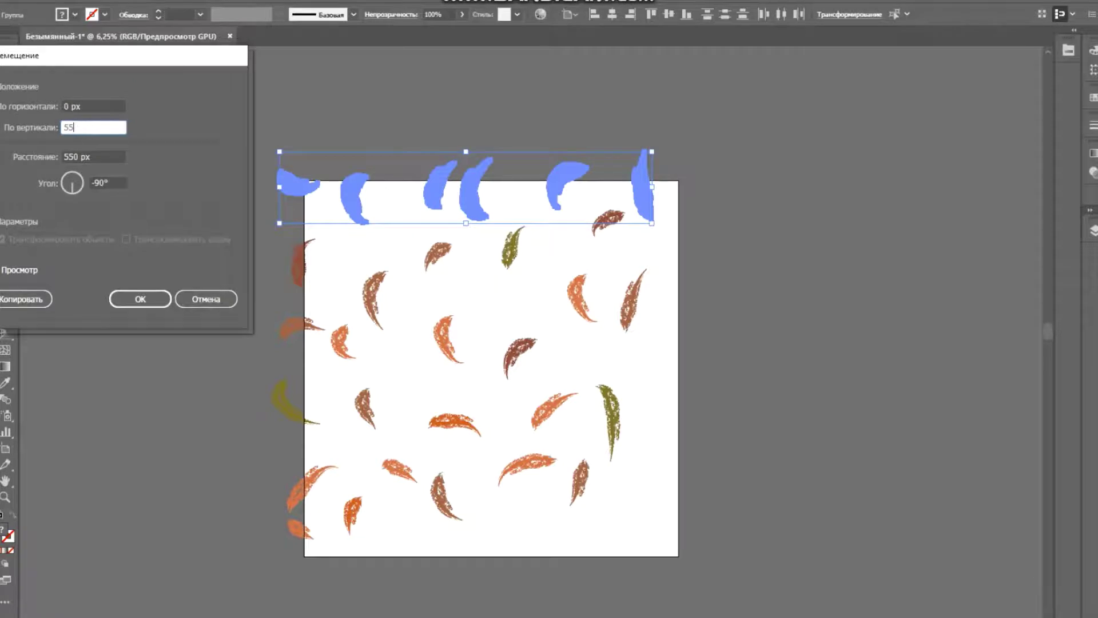
pyautogui.write('5')
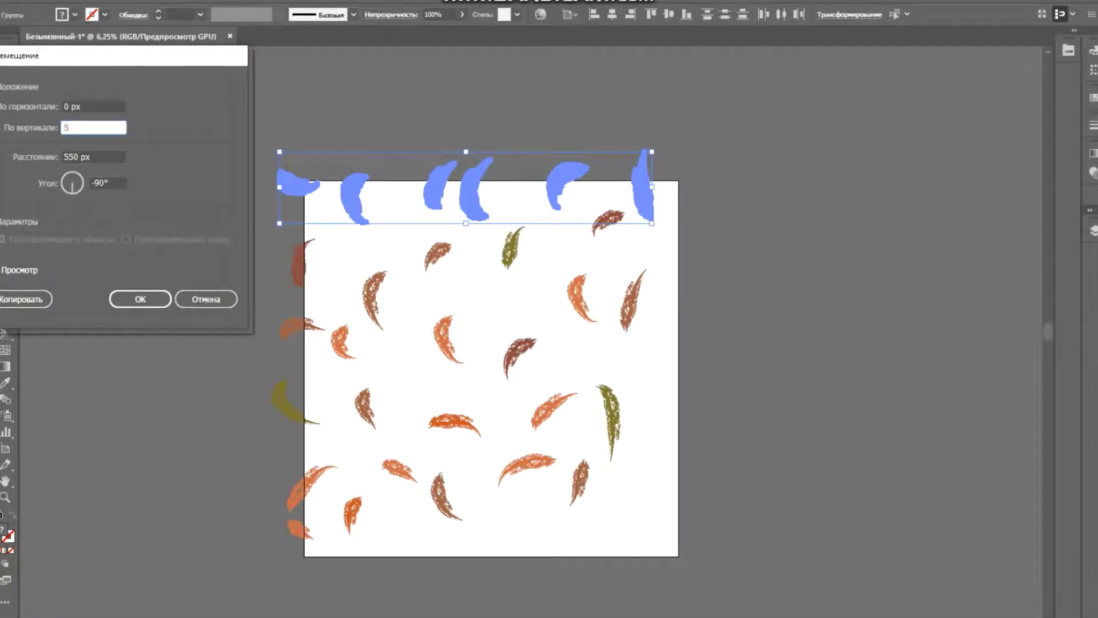
pyautogui.write('000')
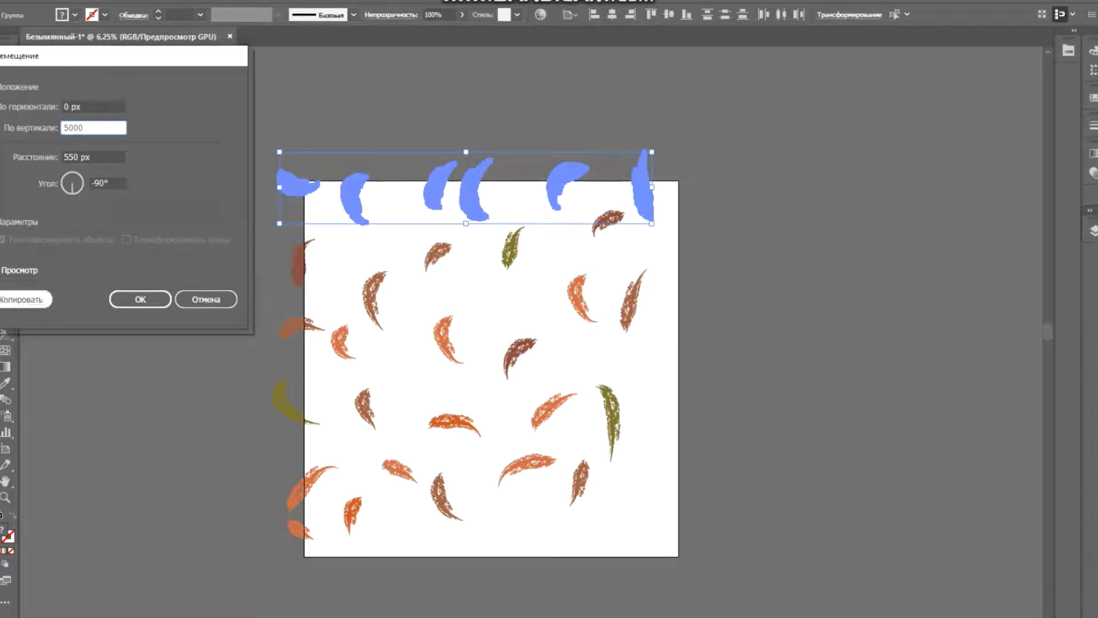
pyautogui.press('Tab')
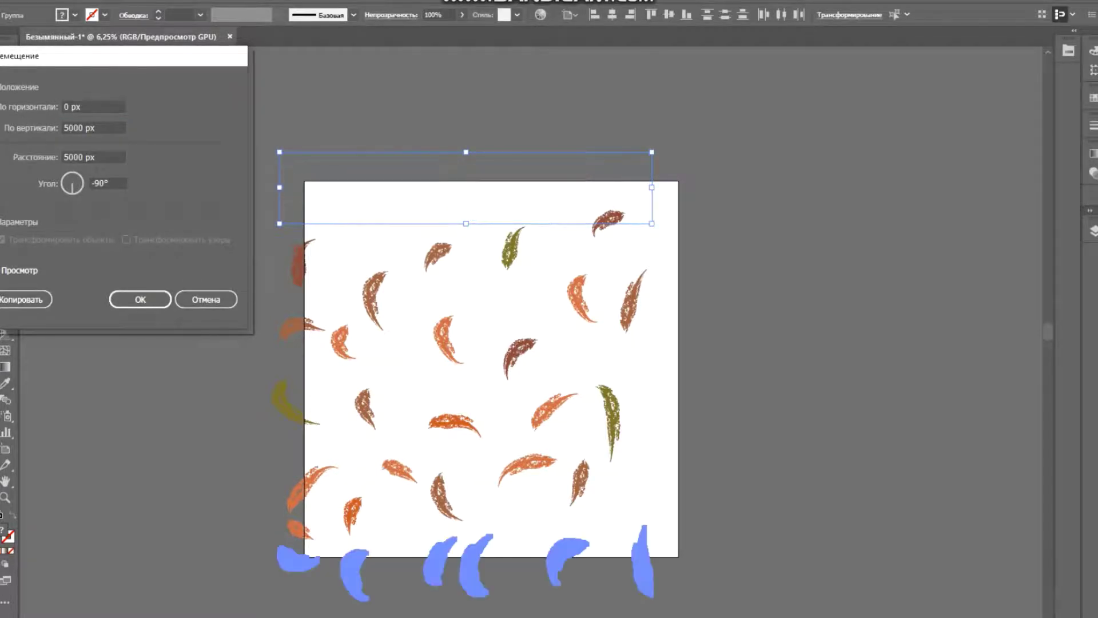
pyautogui.click(26, 299)
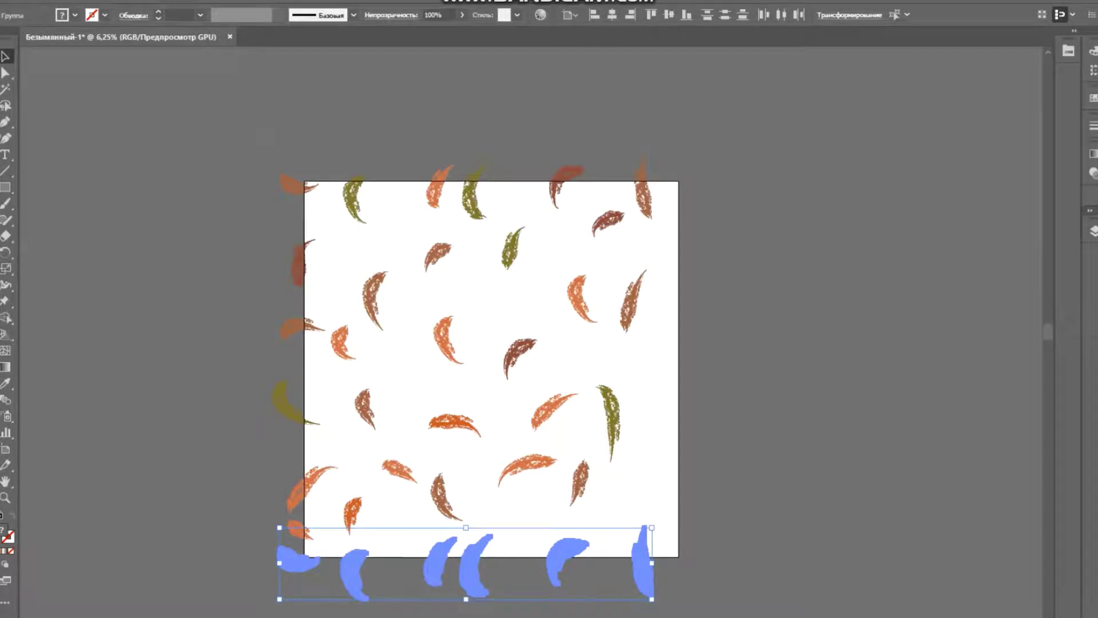
# Start moving all the shapes along the artboard's left edge numerically, with a horizontal distance of 5000 px
pyautogui.moveTo(241, 133); pyautogui.dragTo(313, 579)
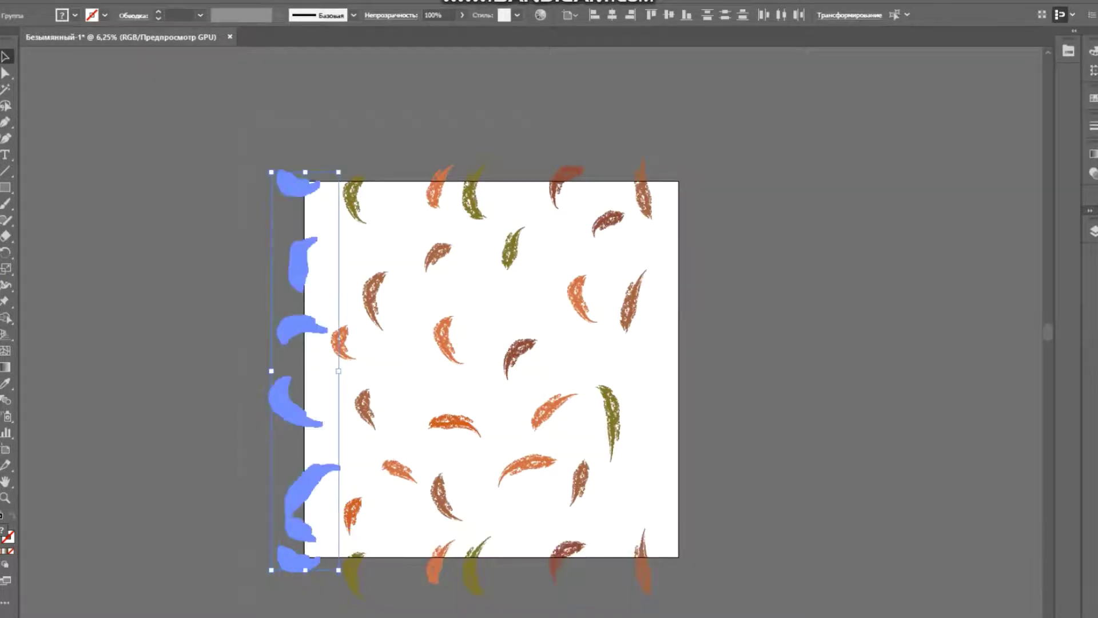
pyautogui.rightClick(191, 329)
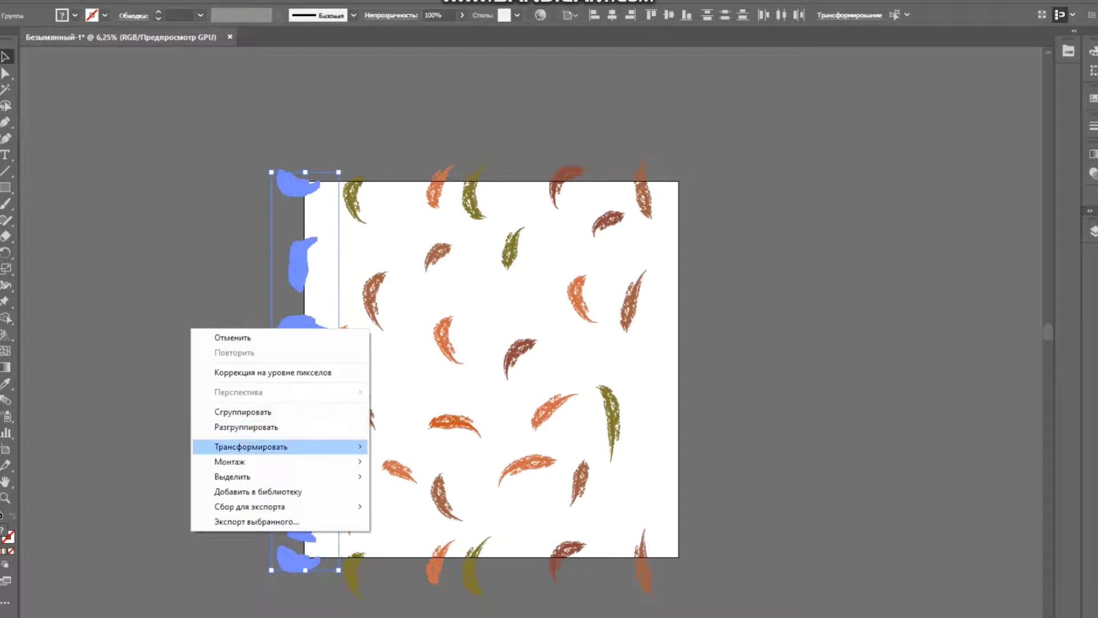
pyautogui.moveTo(251, 447)
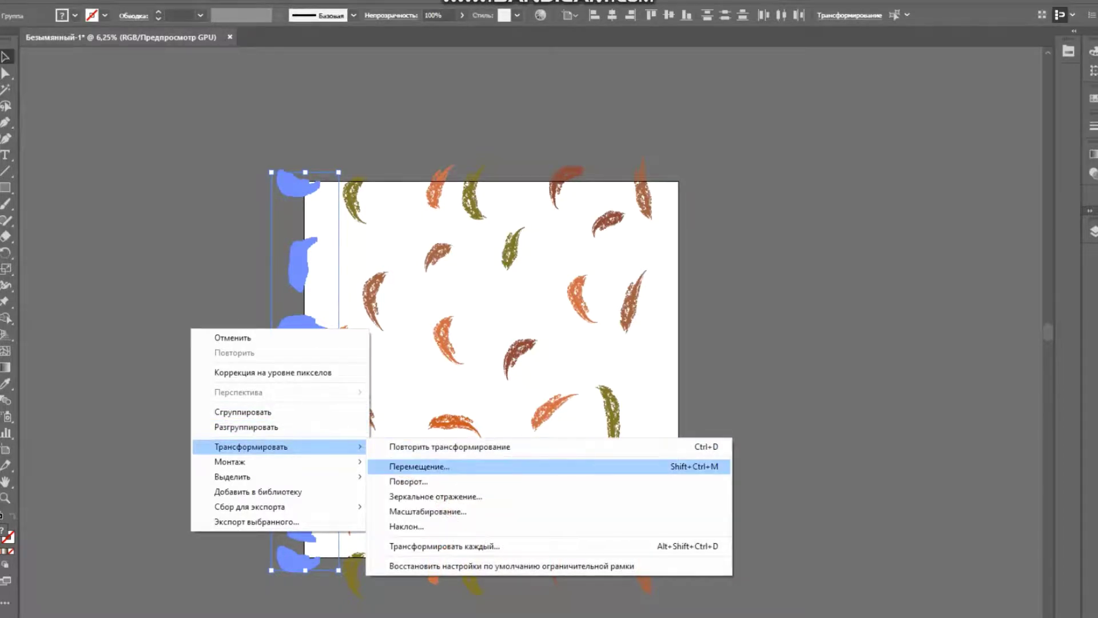
pyautogui.click(420, 466)
pyautogui.click(83, 108)
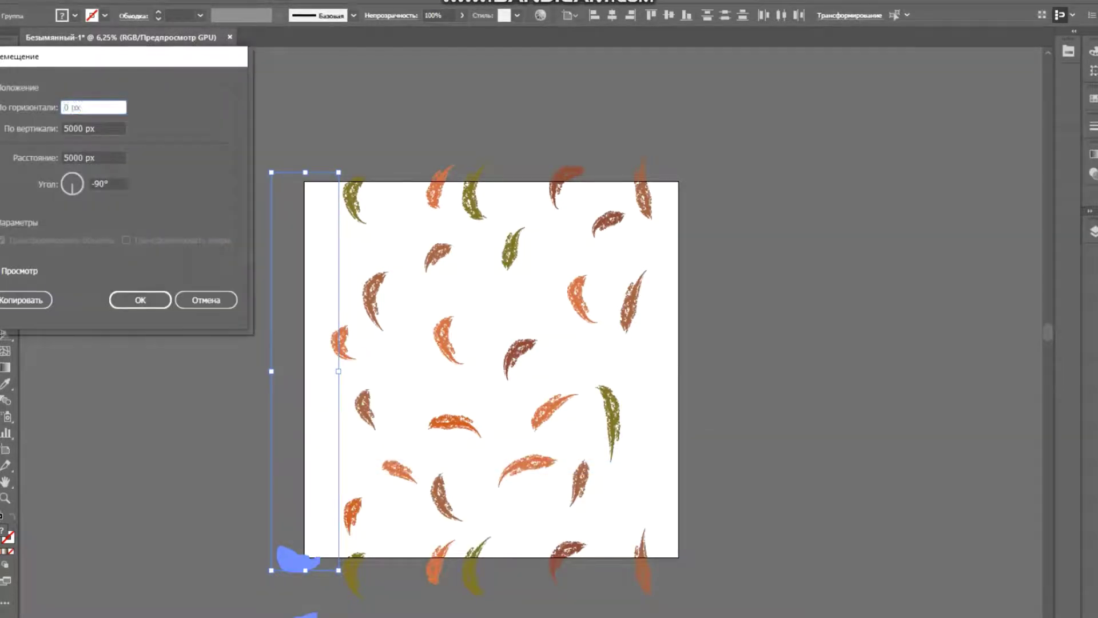
pyautogui.press('BackSpace')
pyautogui.press('BackSpace')
pyautogui.press('BackSpace')
pyautogui.press('BackSpace')
pyautogui.write('5000')
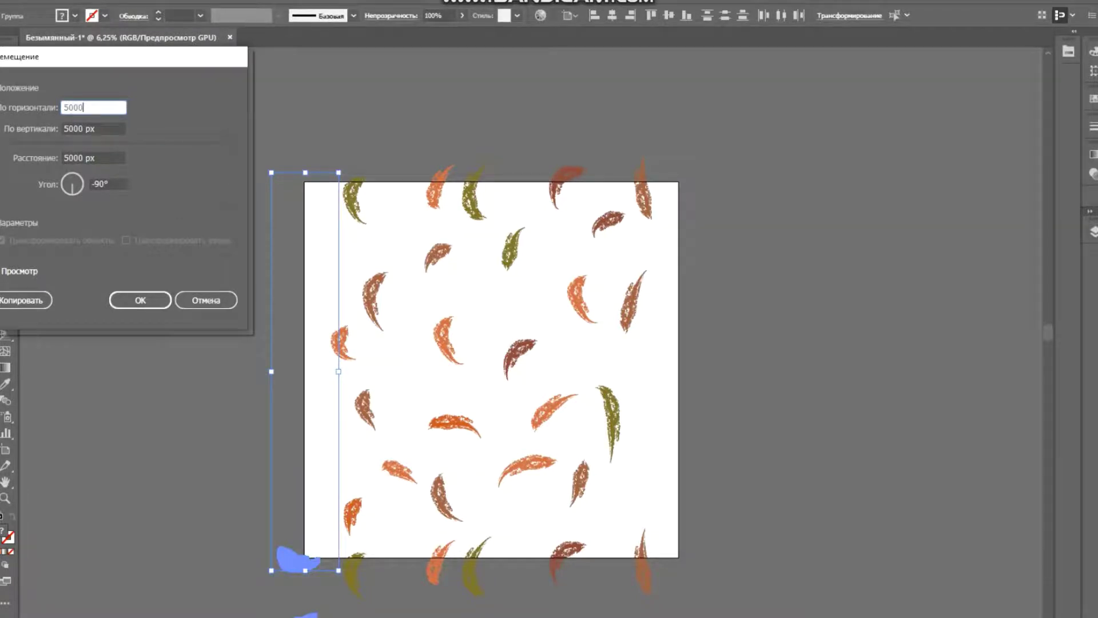
# Set the vertical distance to 0 px, create the moved copies along the artboard's right edge, and clear the selection
pyautogui.press('Tab')
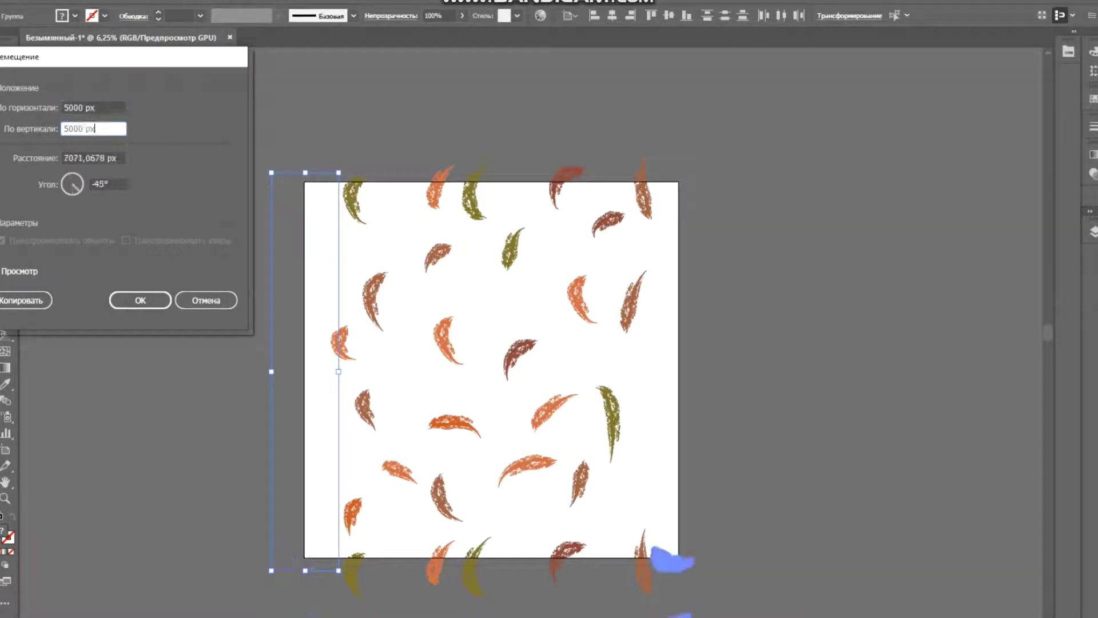
pyautogui.press('BackSpace')
pyautogui.press('BackSpace')
pyautogui.press('BackSpace')
pyautogui.press('BackSpace')
pyautogui.press('BackSpace')
pyautogui.press('BackSpace')
pyautogui.press('BackSpace')
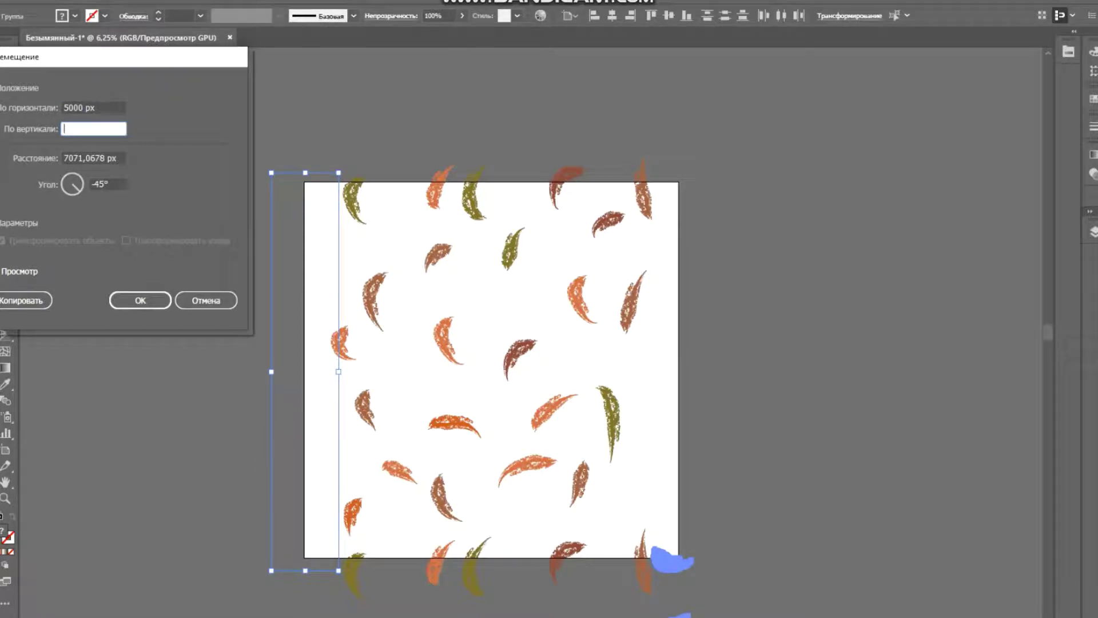
pyautogui.write('0')
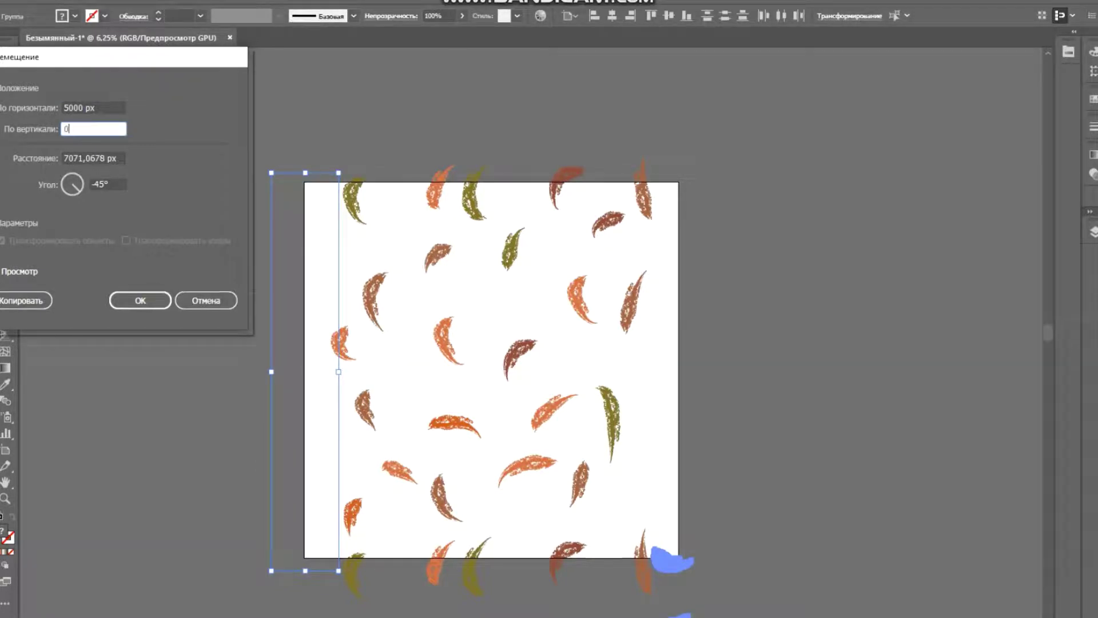
pyautogui.click(24, 300)
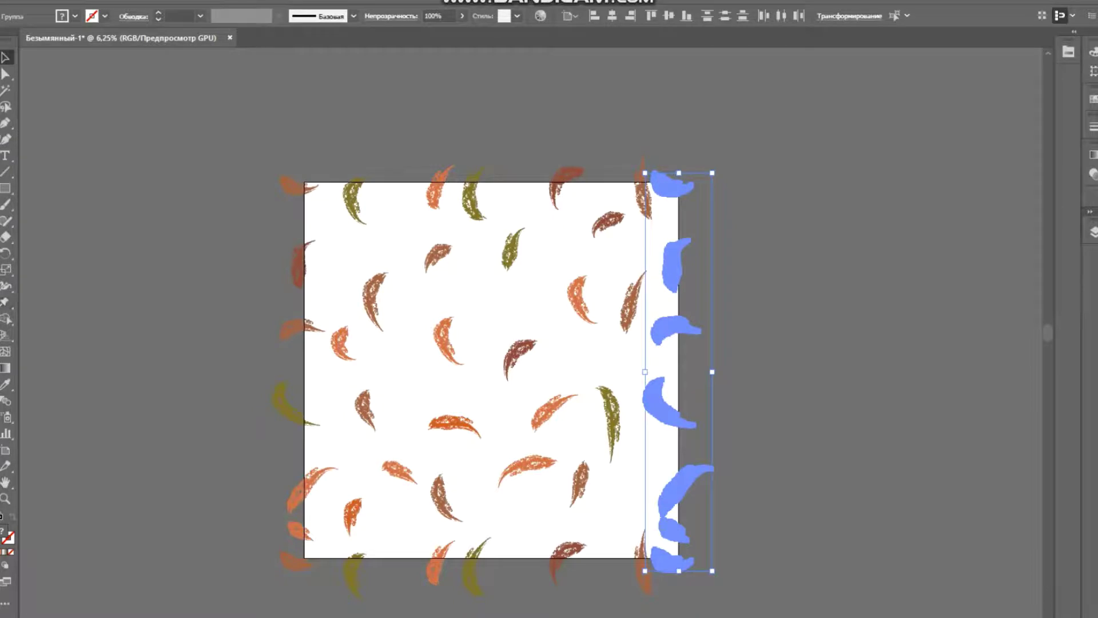
pyautogui.click(172, 309)
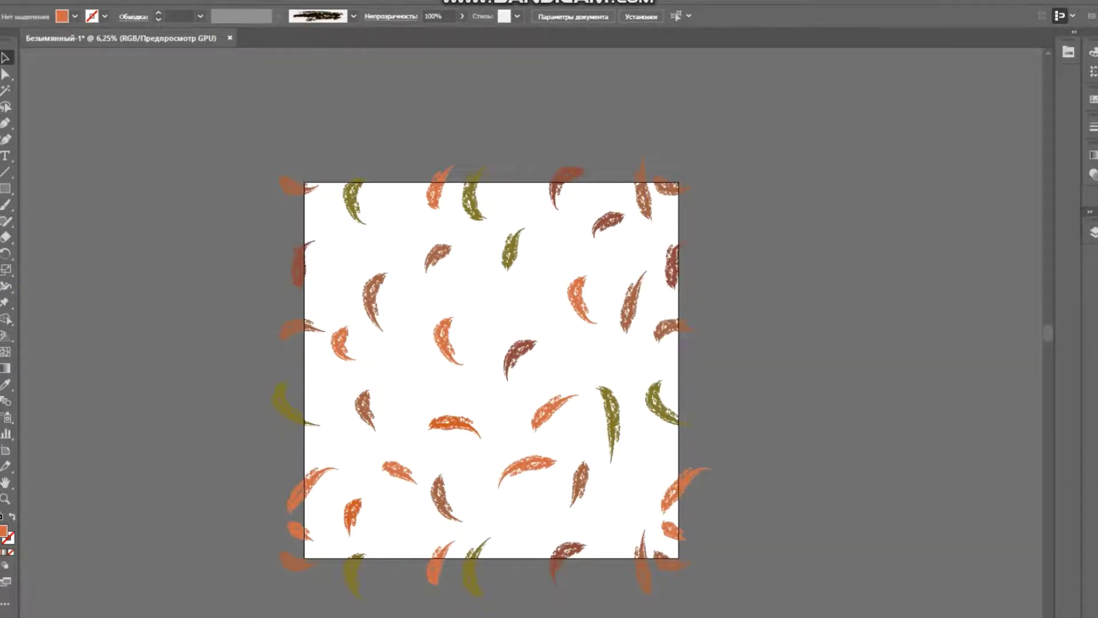
# Rearrange the green, orange and brown shapes in the artboard's lower-right area to space them more evenly
pyautogui.moveTo(609, 423); pyautogui.dragTo(615, 493)
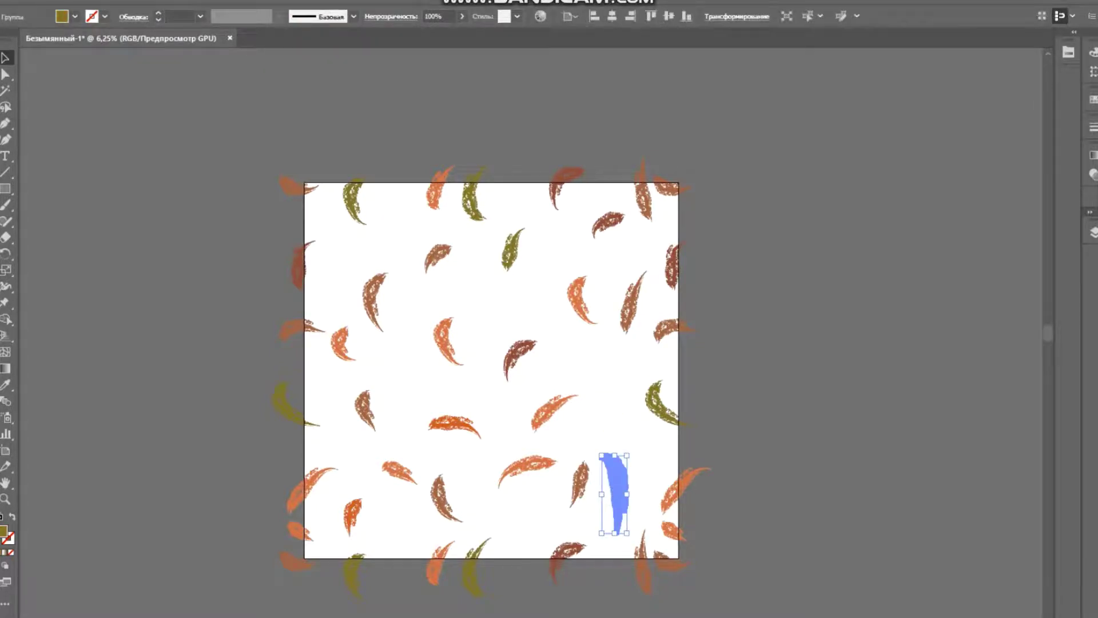
pyautogui.moveTo(553, 412); pyautogui.dragTo(601, 409)
pyautogui.moveTo(613, 487); pyautogui.dragTo(537, 416)
pyautogui.moveTo(579, 483); pyautogui.dragTo(618, 492)
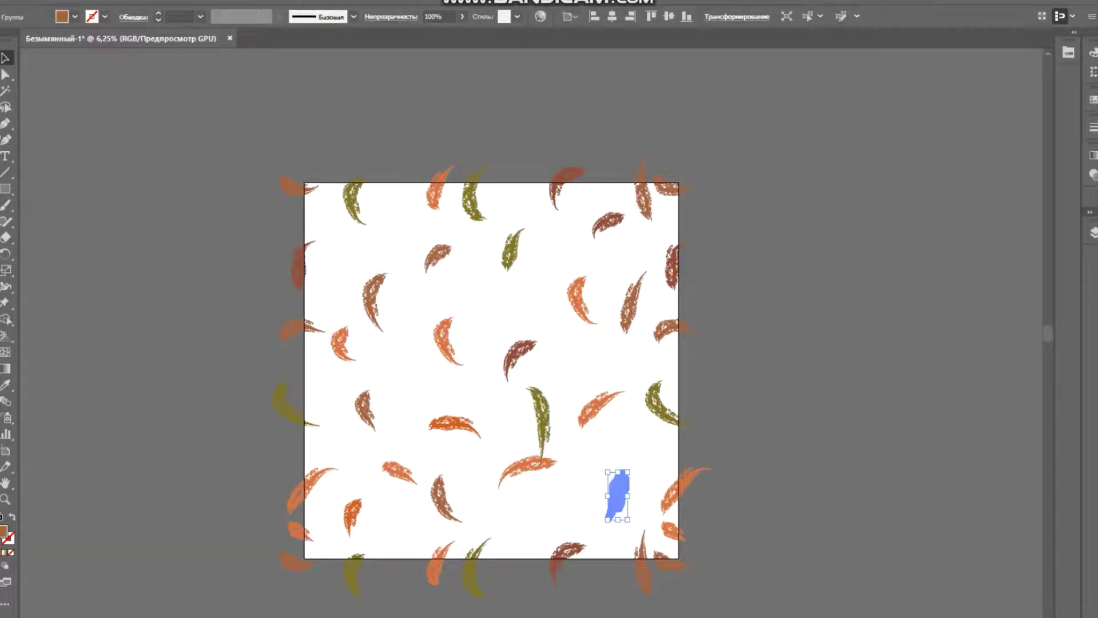
pyautogui.moveTo(529, 470); pyautogui.dragTo(554, 502)
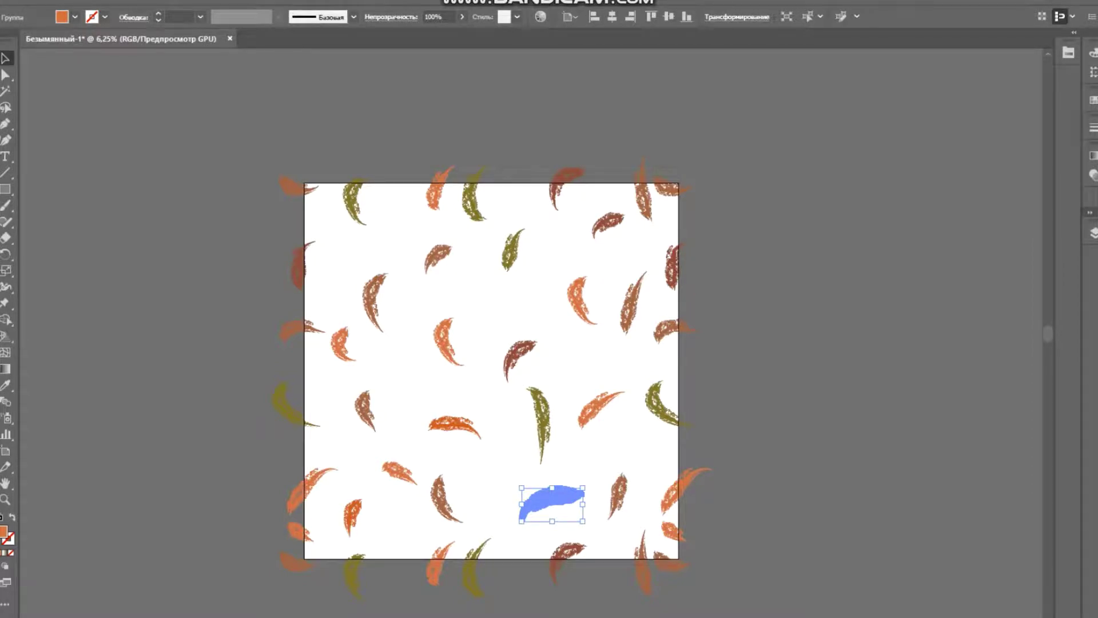
# Enlarge the central orange shape, the orange shape below it and the green shape in the upper middle, and clear the selection
pyautogui.click(445, 340)
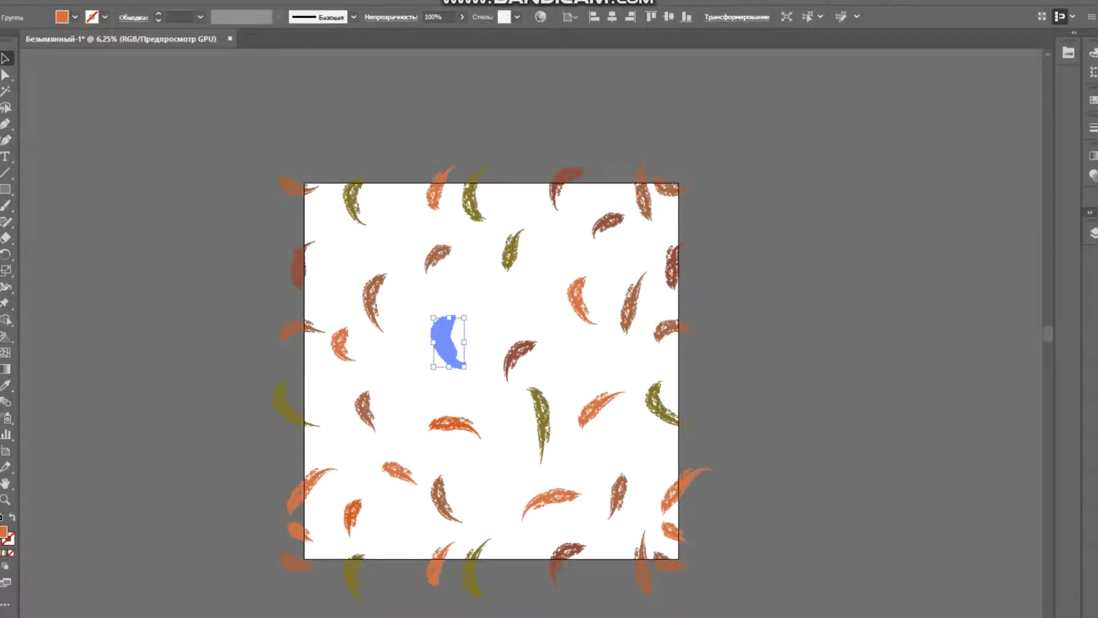
pyautogui.moveTo(464, 317); pyautogui.dragTo(479, 293)
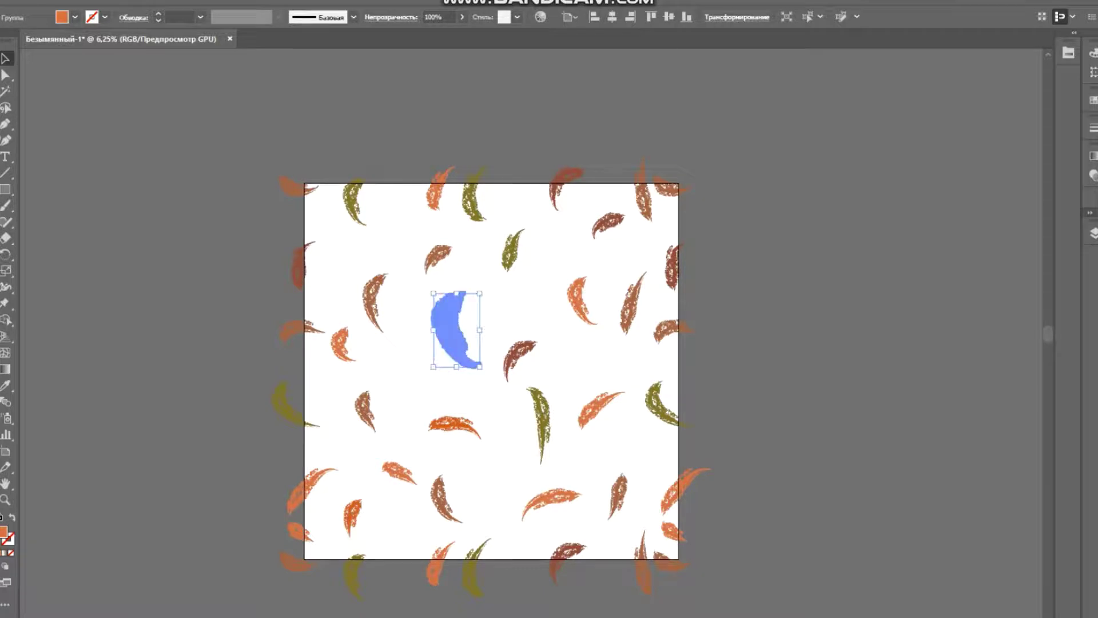
pyautogui.click(454, 425)
pyautogui.moveTo(428, 440); pyautogui.dragTo(418, 444)
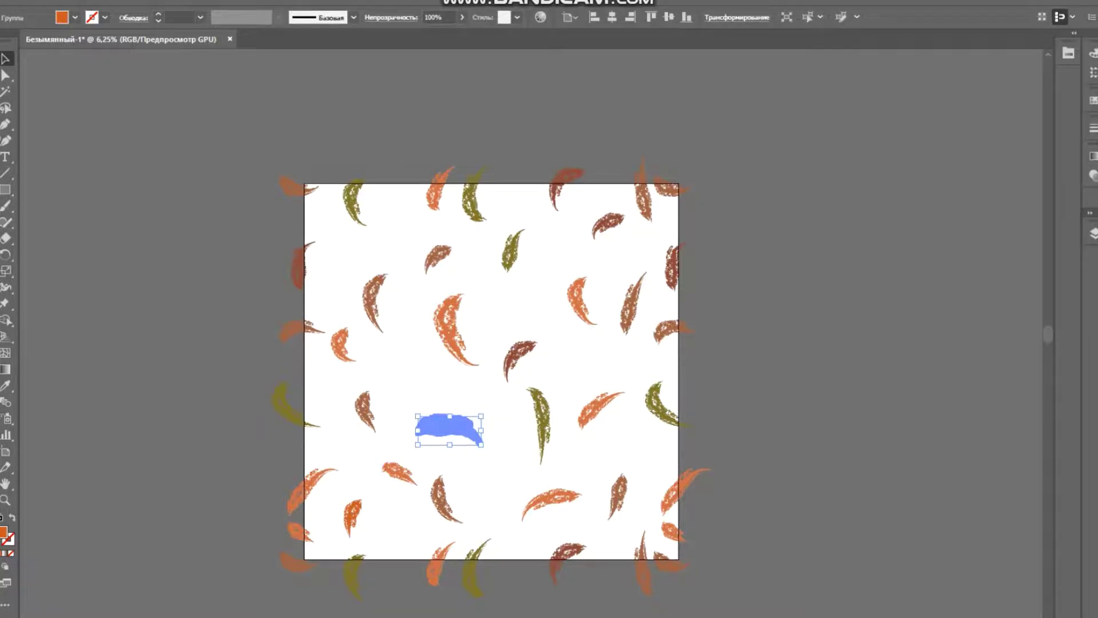
pyautogui.click(511, 251)
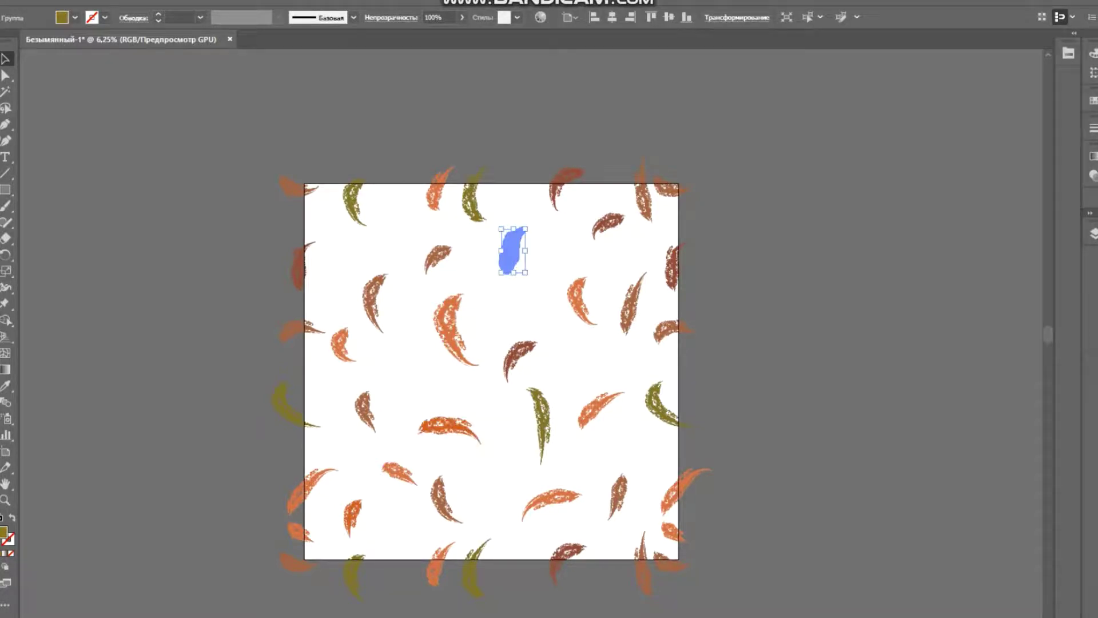
pyautogui.moveTo(526, 273); pyautogui.dragTo(544, 307)
pyautogui.hotkey('ctrl', 'shift', 'a')
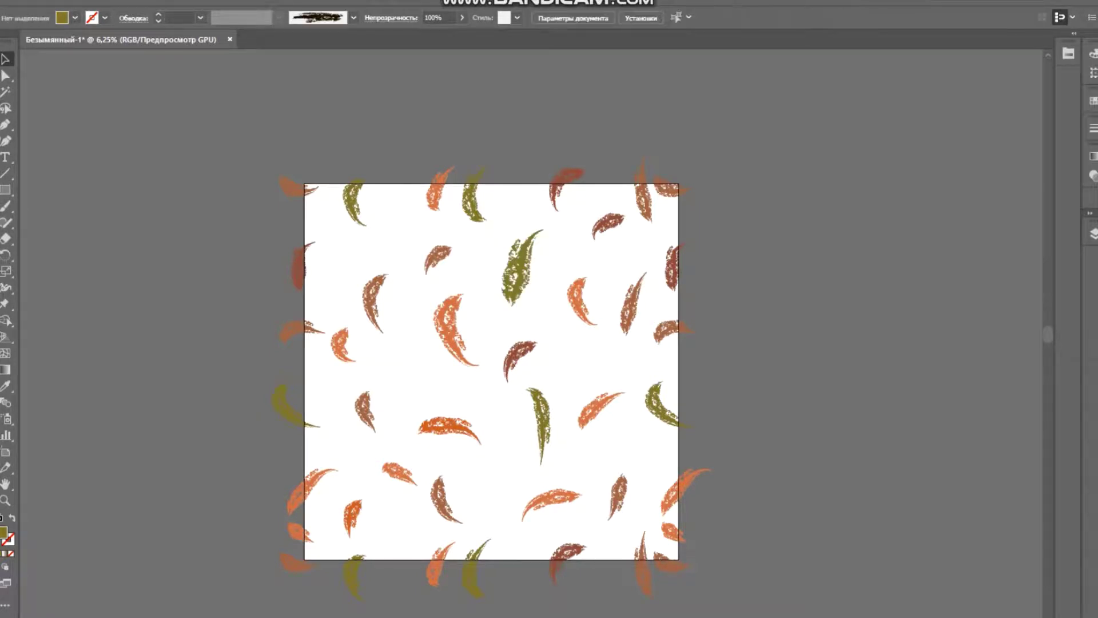
# Rotate the small orange shape near the artboard's left edge and enlarge the dark orange shape in the lower-left area
pyautogui.click(339, 345)
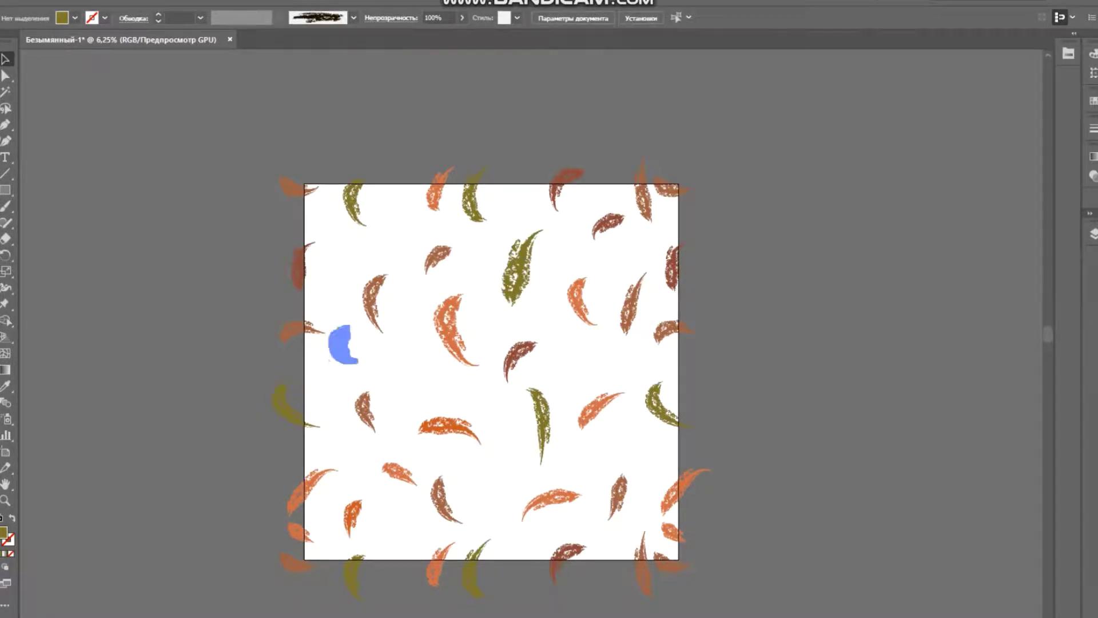
pyautogui.moveTo(356, 362); pyautogui.dragTo(333, 376)
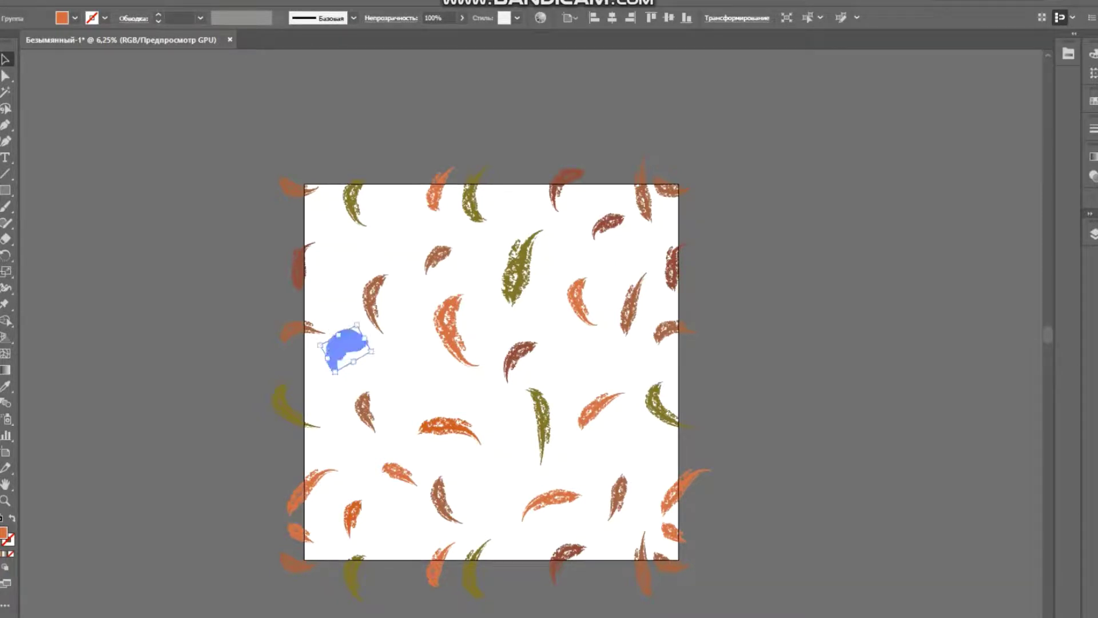
pyautogui.hotkey('ctrl', 'shift', 'a')
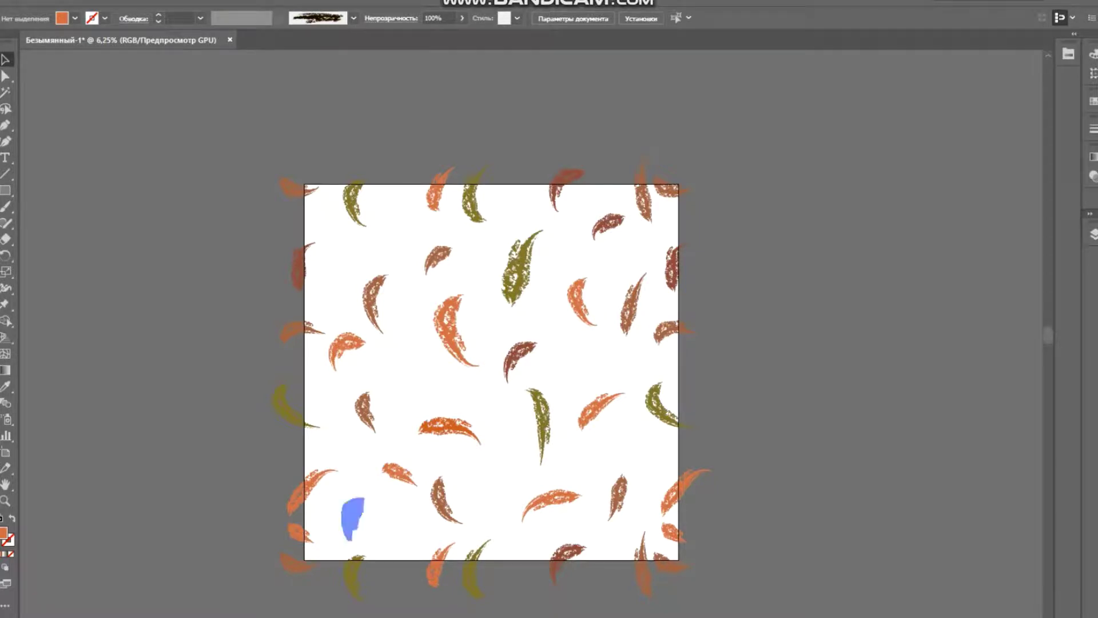
pyautogui.click(353, 515)
pyautogui.moveTo(363, 500); pyautogui.dragTo(374, 478)
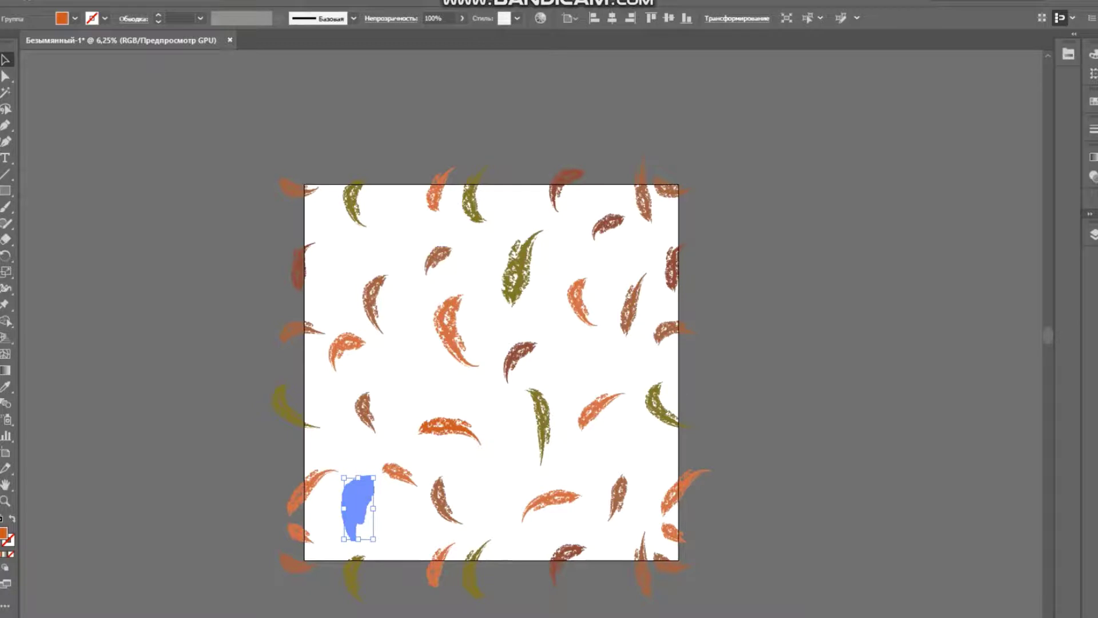
pyautogui.hotkey('ctrl', 'shift', 'a')
# Start a rectangle with exact dimensions and set its width to 5000 px
pyautogui.click(6, 191)
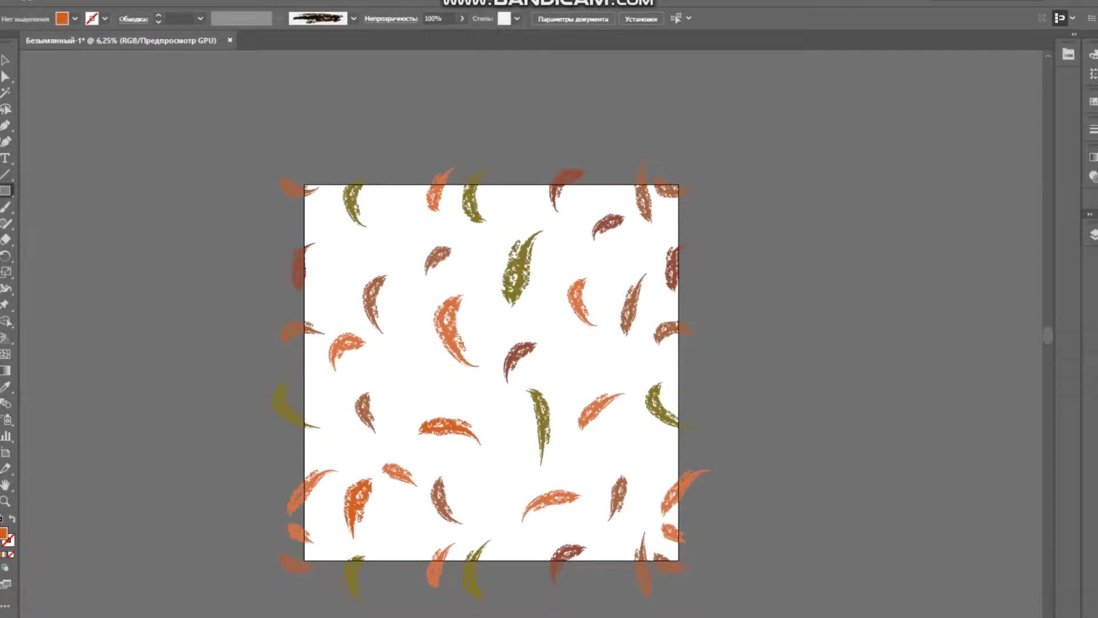
pyautogui.click(685, 168)
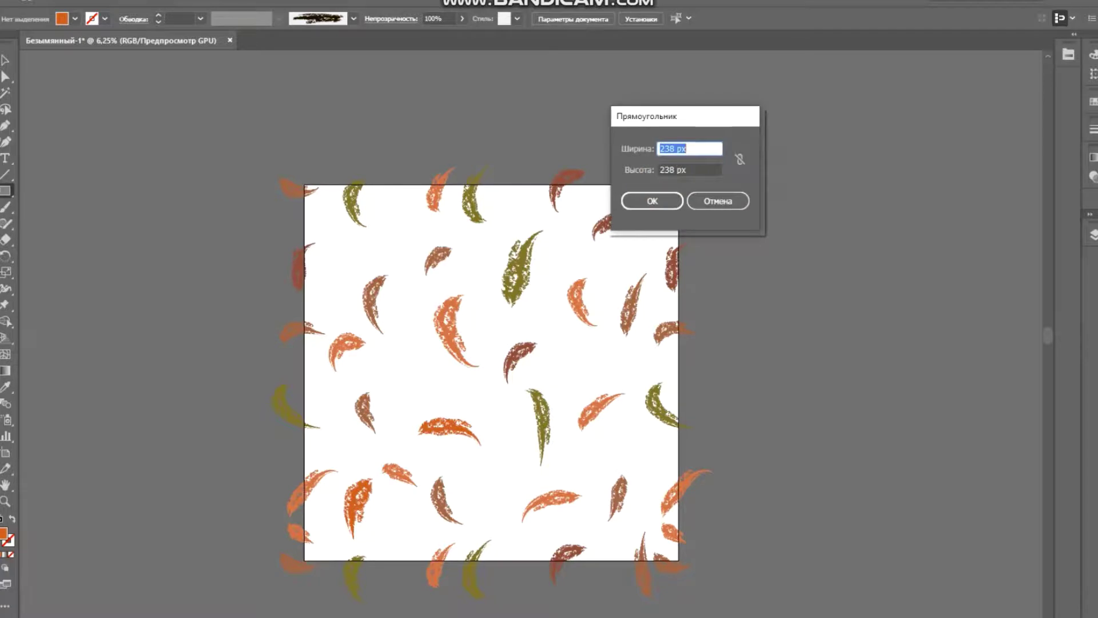
pyautogui.click(687, 149)
pyautogui.press('BackSpace')
pyautogui.press('BackSpace')
pyautogui.press('BackSpace')
pyautogui.press('BackSpace')
pyautogui.press('BackSpace')
pyautogui.press('BackSpace')
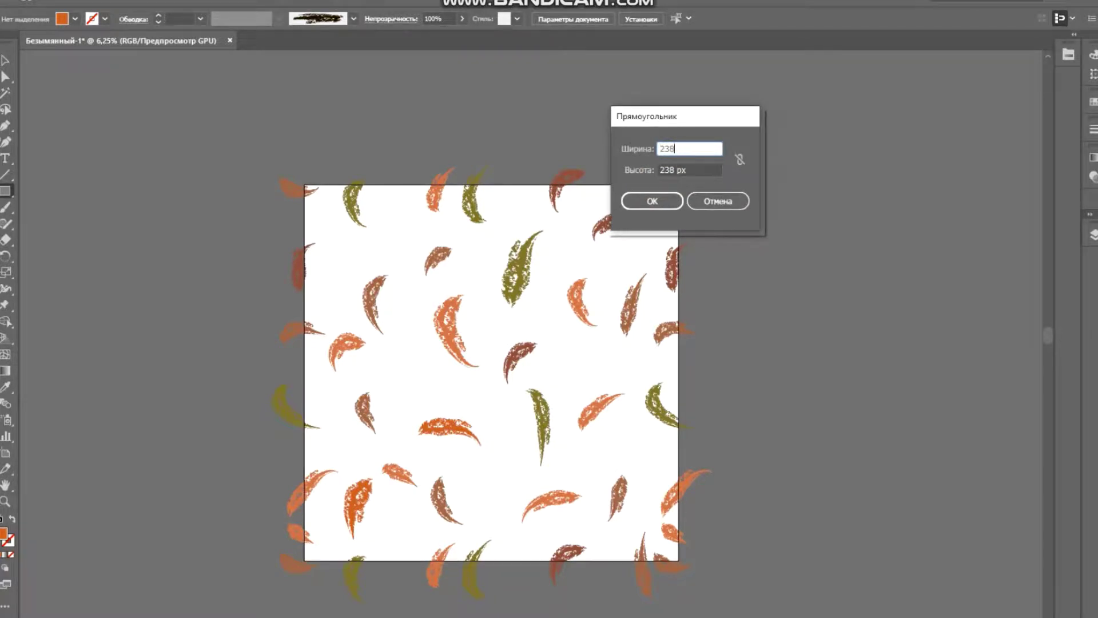
pyautogui.write('6')
pyautogui.press('BackSpace')
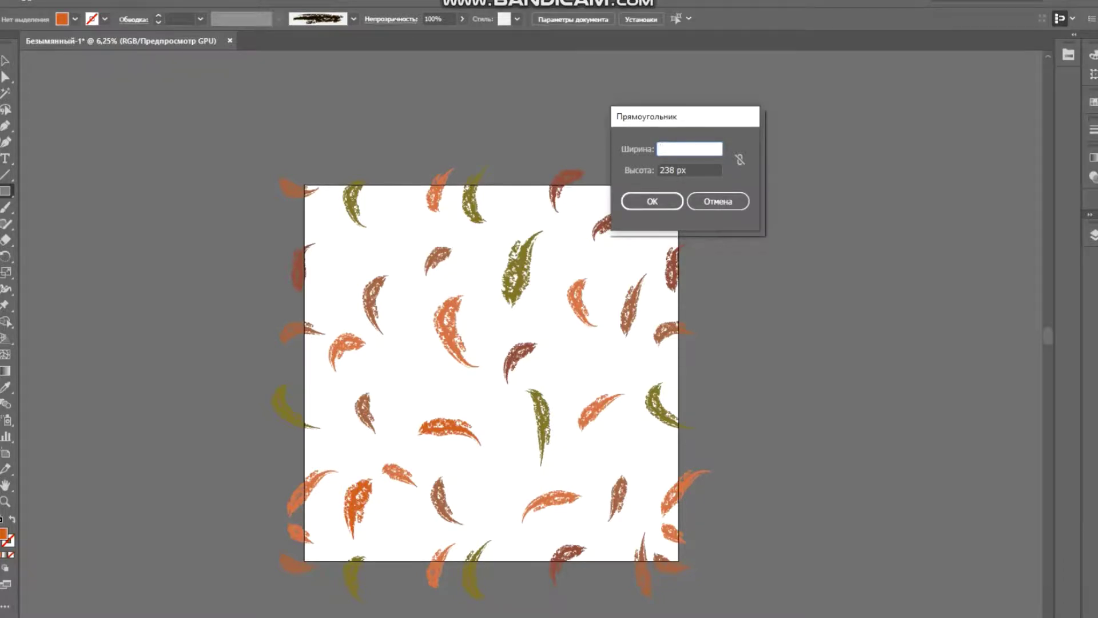
pyautogui.write('5000')
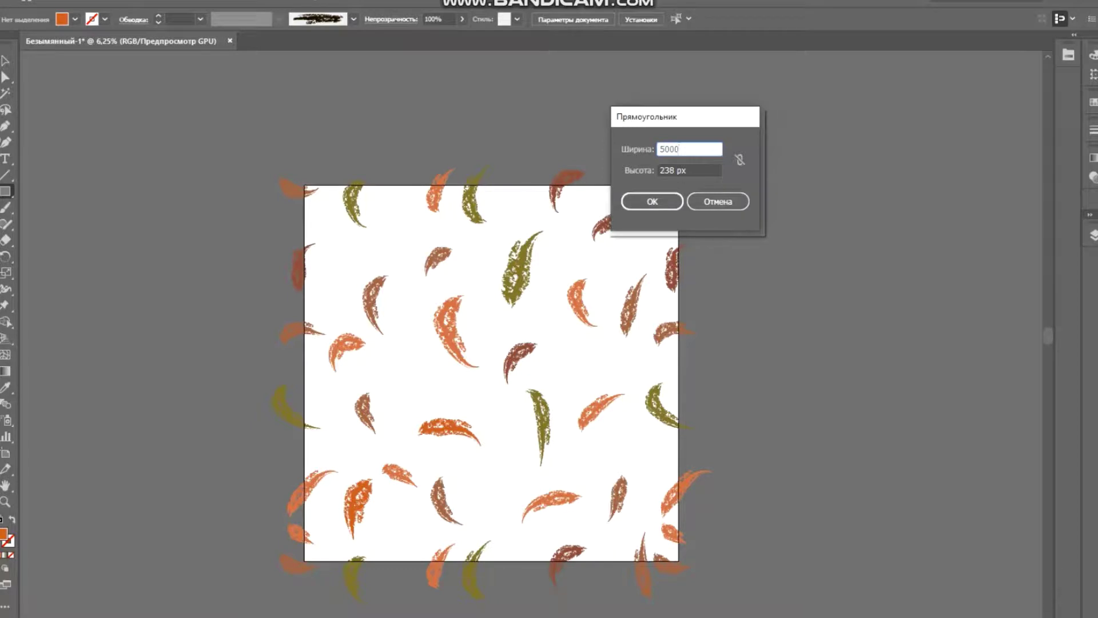
# Set the rectangle's height to 5000 px and create it
pyautogui.press('Tab')
pyautogui.press('BackSpace')
pyautogui.press('BackSpace')
pyautogui.press('BackSpace')
pyautogui.press('BackSpace')
pyautogui.press('BackSpace')
pyautogui.press('BackSpace')
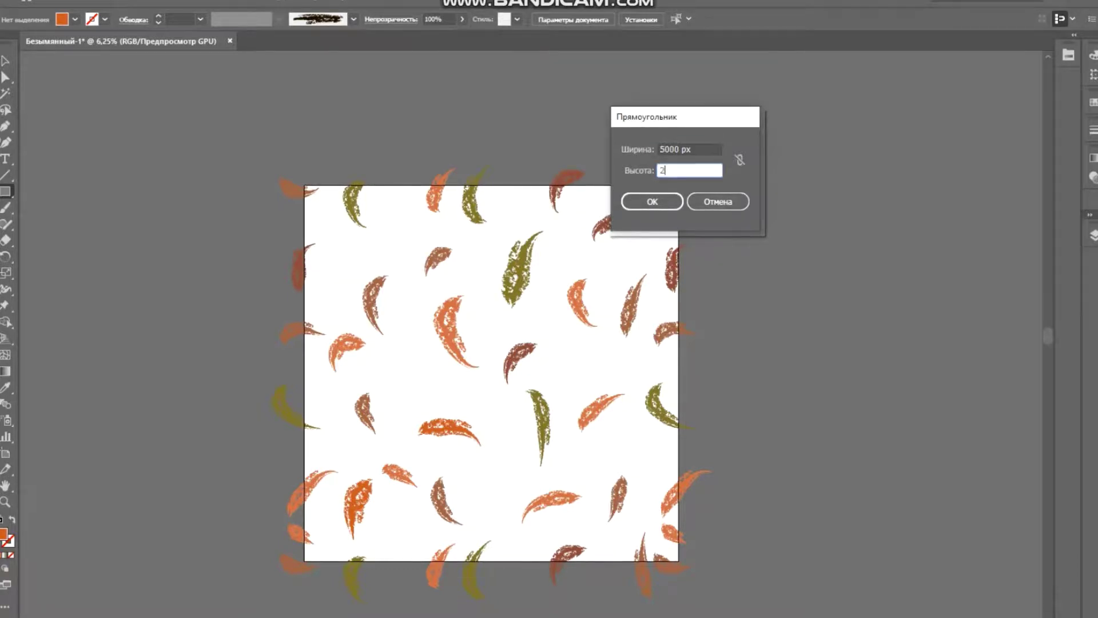
pyautogui.write('5000')
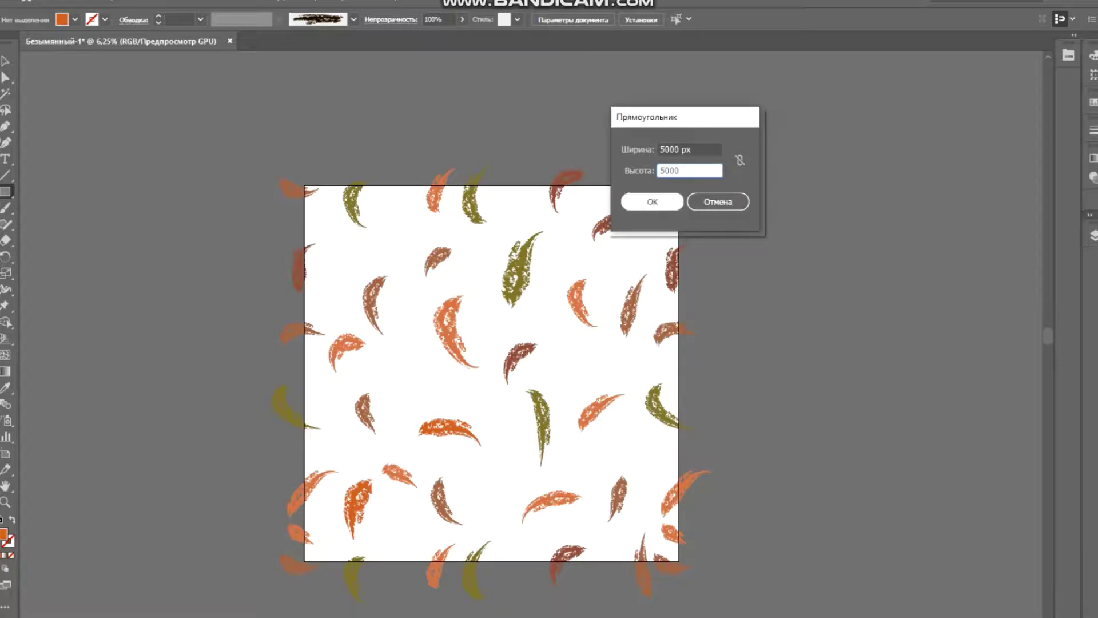
pyautogui.press('Return')
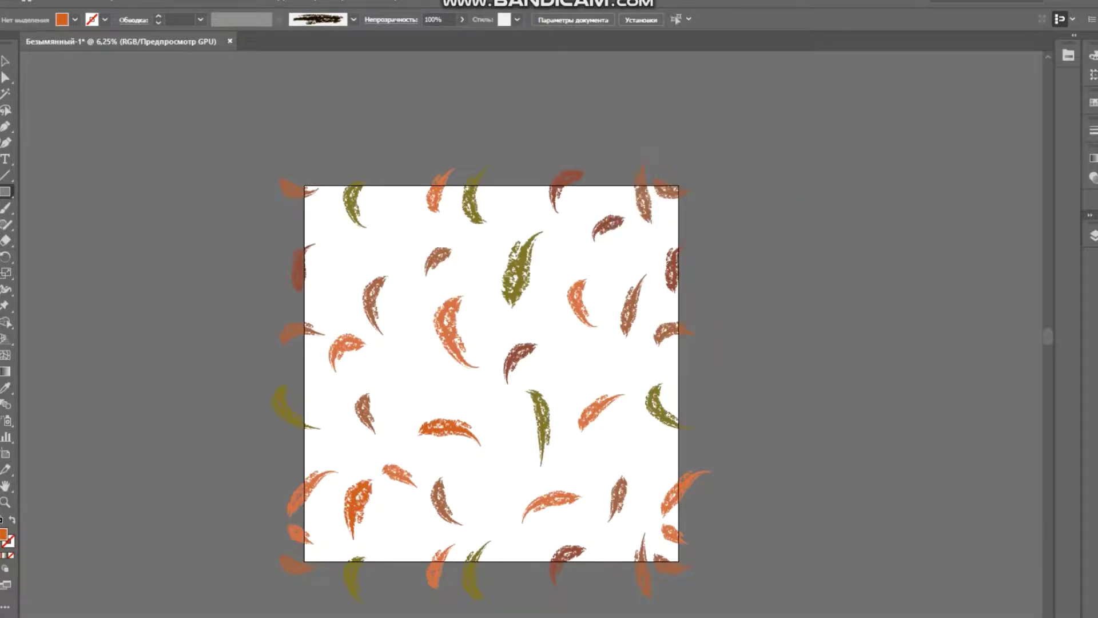
# Centre the orange rectangle horizontally and vertically on the artboard and send it behind all the shapes
pyautogui.click(612, 19)
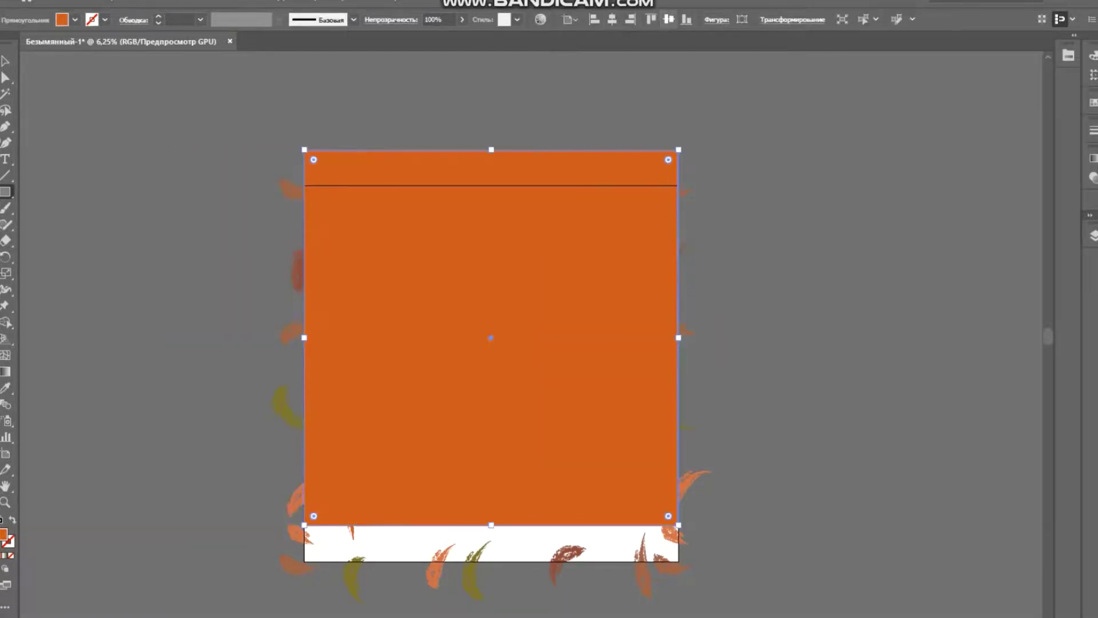
pyautogui.click(669, 18)
pyautogui.rightClick(300, 119)
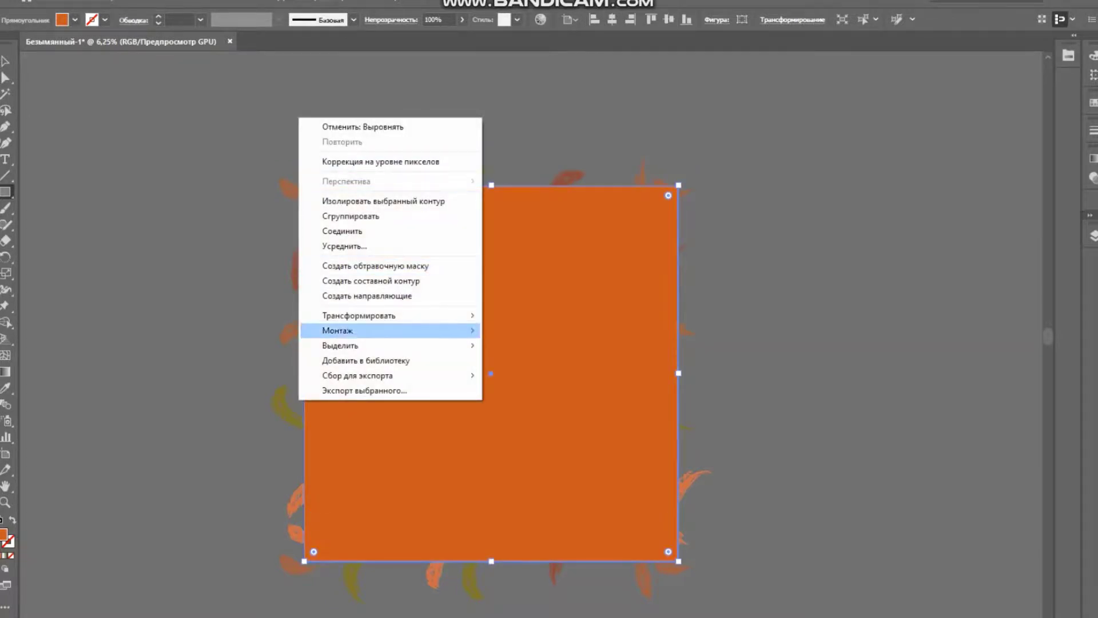
pyautogui.moveTo(344, 330)
pyautogui.click(532, 375)
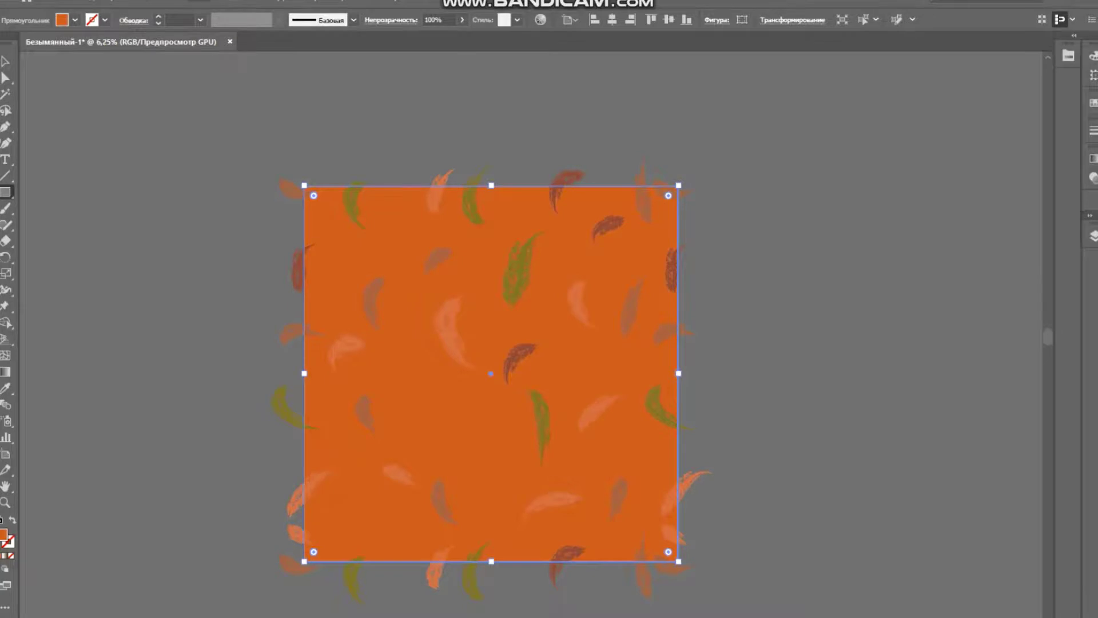
# Recolor the background rectangle dark brown by setting its brightness to 27%, and clear the selection
pyautogui.click(541, 20)
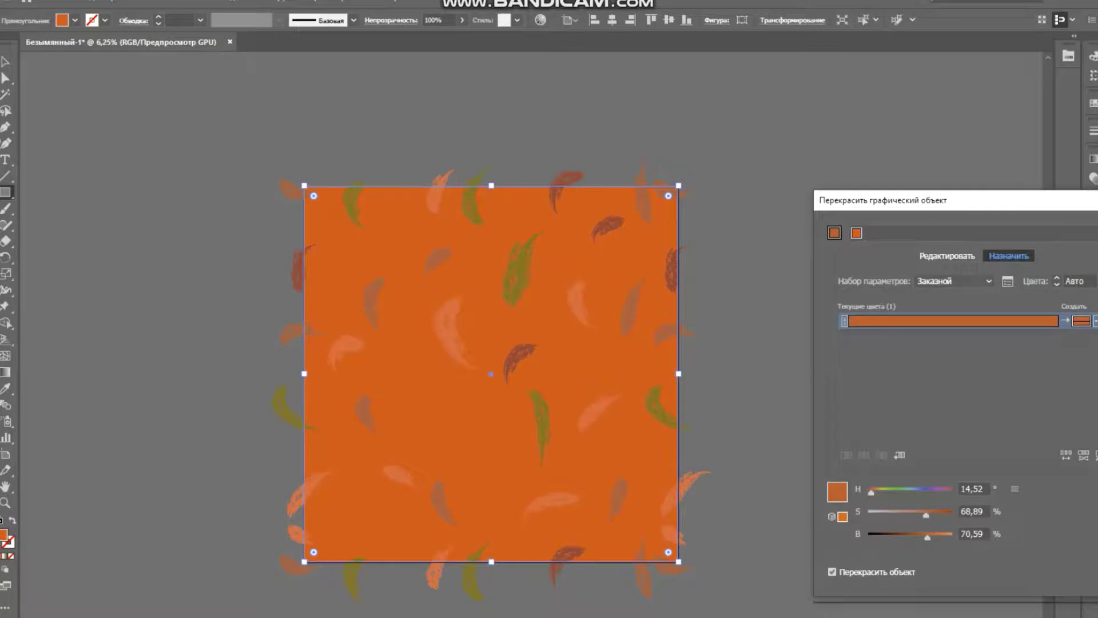
pyautogui.moveTo(1001, 200); pyautogui.dragTo(885, 102)
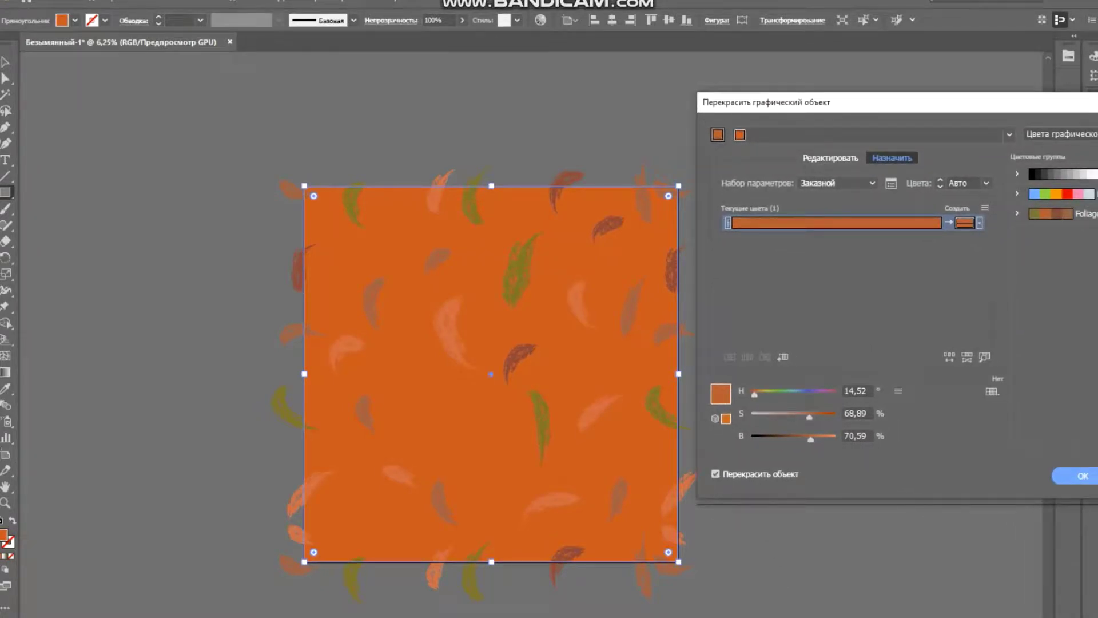
pyautogui.moveTo(811, 440); pyautogui.dragTo(786, 439)
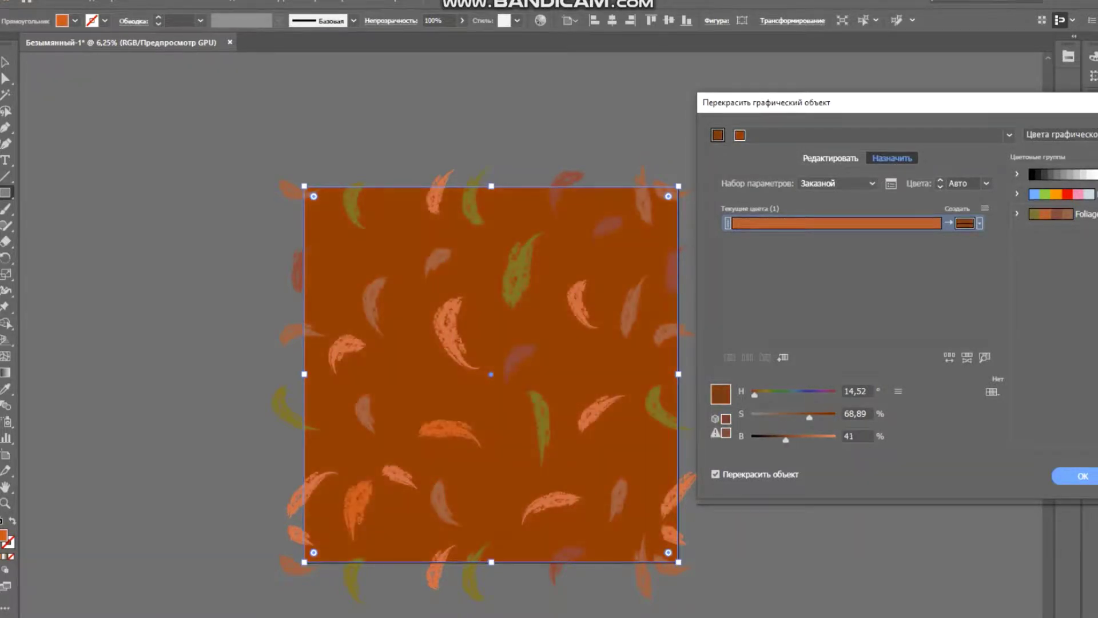
pyautogui.write('37')
pyautogui.press('Tab')
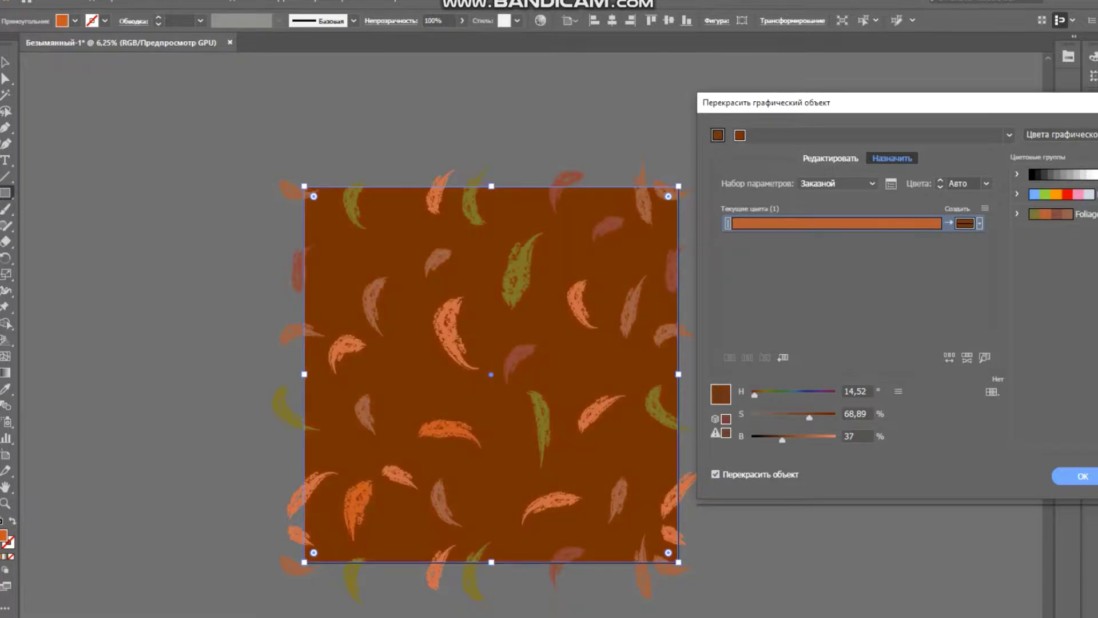
pyautogui.write('33')
pyautogui.press('Tab')
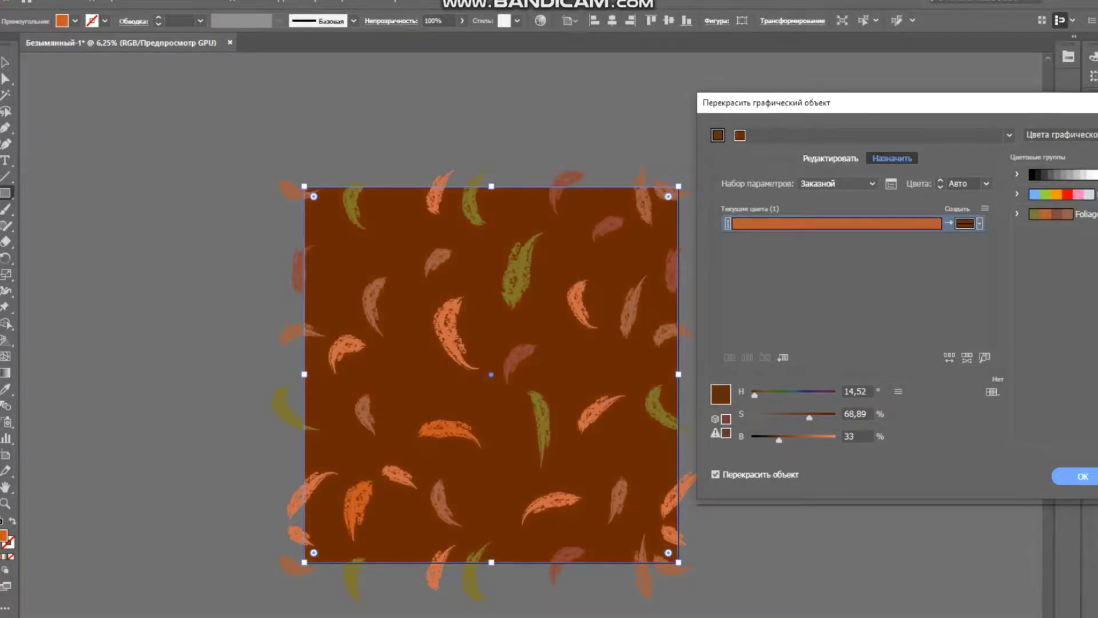
pyautogui.write('31')
pyautogui.press('Tab')
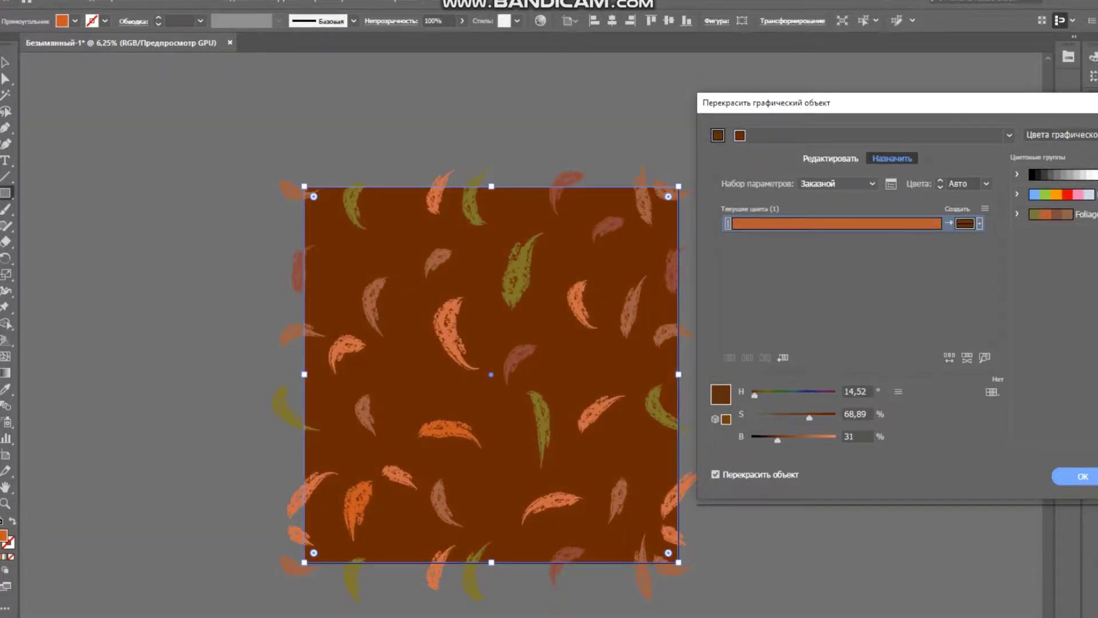
pyautogui.write('27')
pyautogui.press('Tab')
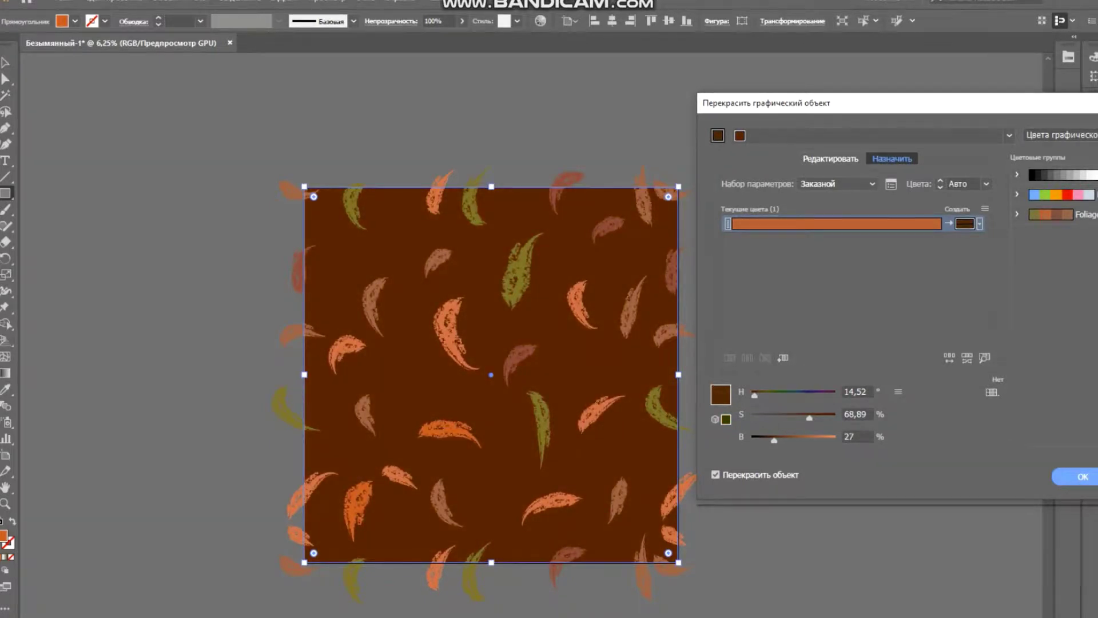
pyautogui.press('Return')
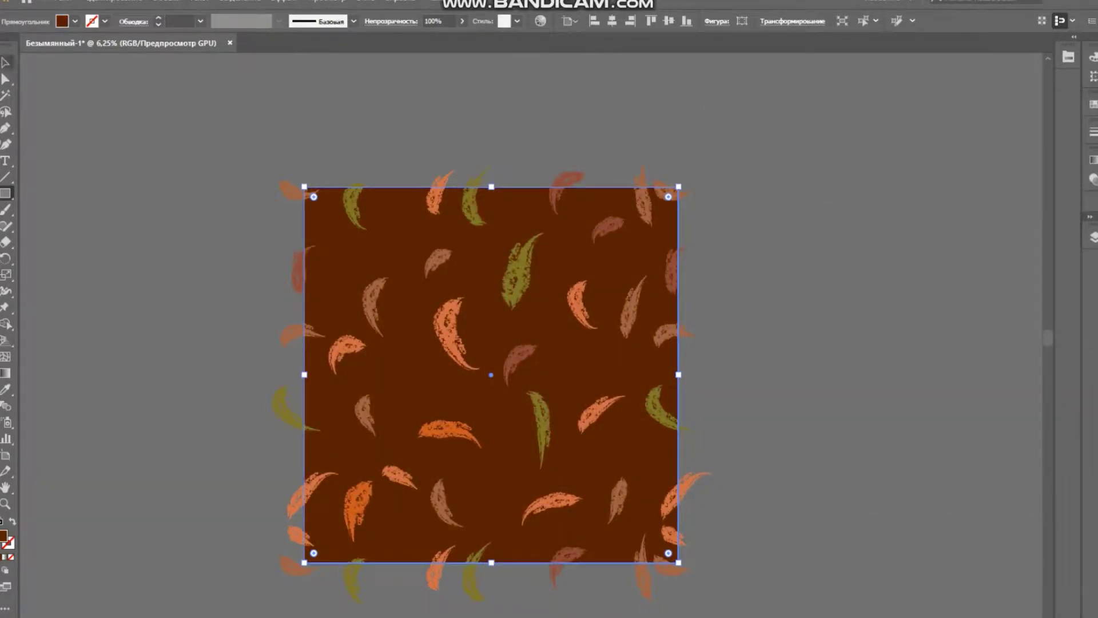
pyautogui.hotkey('ctrl', 'shift', 'a')
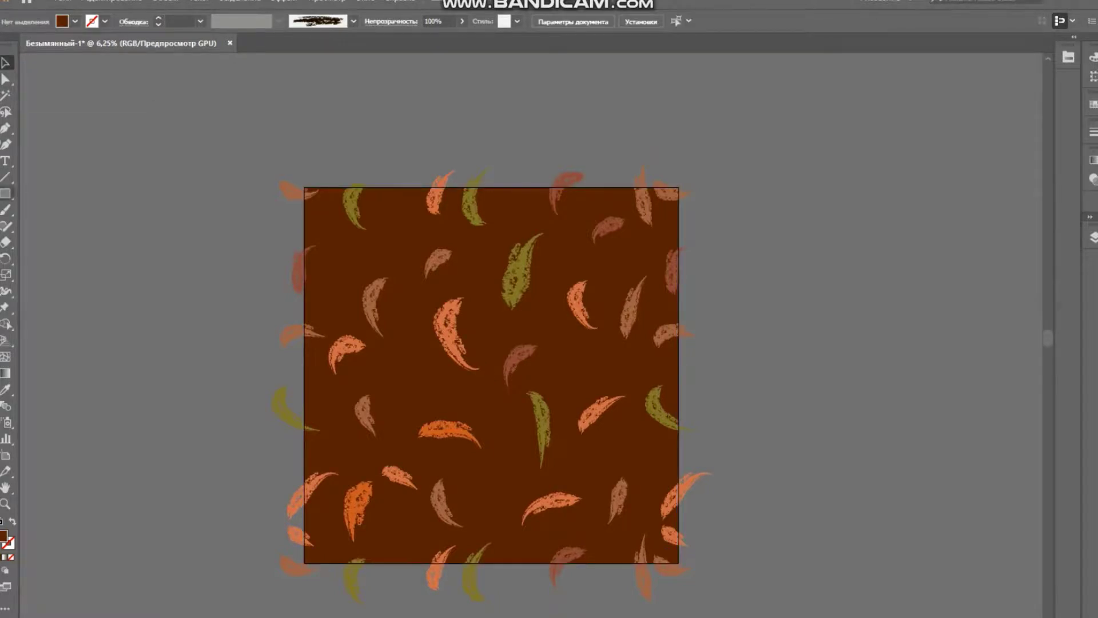
# Create another 5000 × 5000 px rectangle and centre it horizontally and vertically on the artboard
pyautogui.click(6, 193)
pyautogui.click(150, 170)
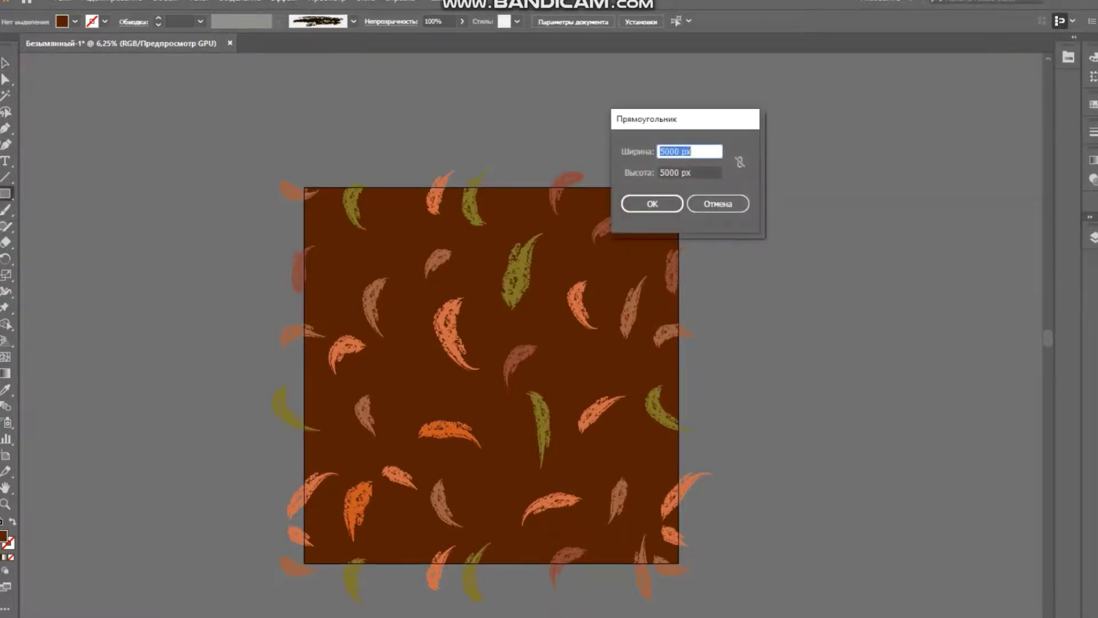
pyautogui.click(653, 203)
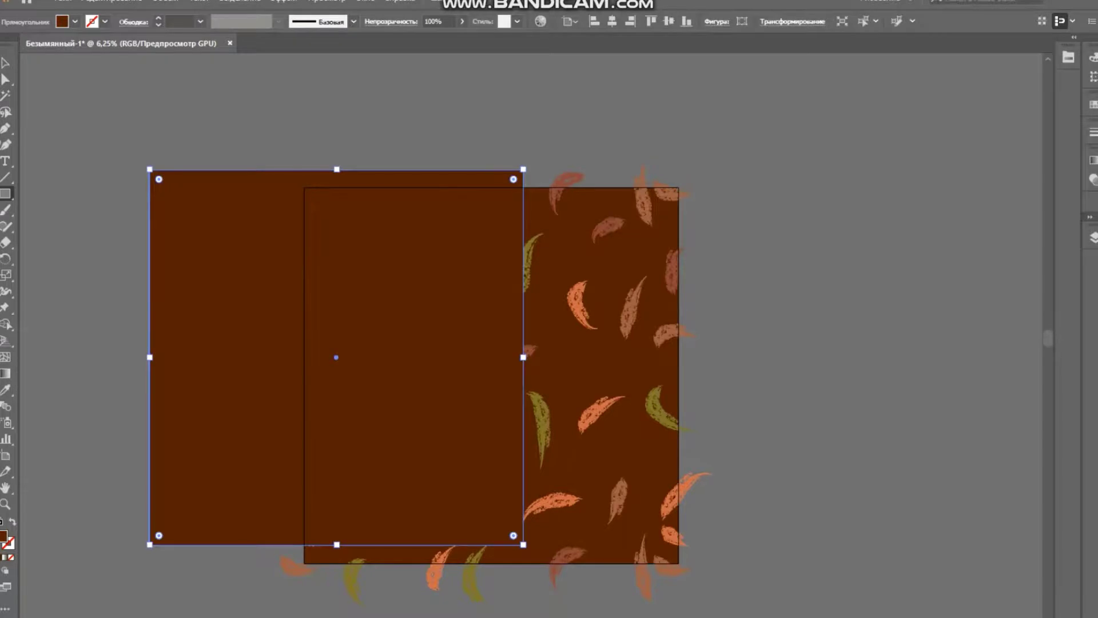
pyautogui.click(612, 21)
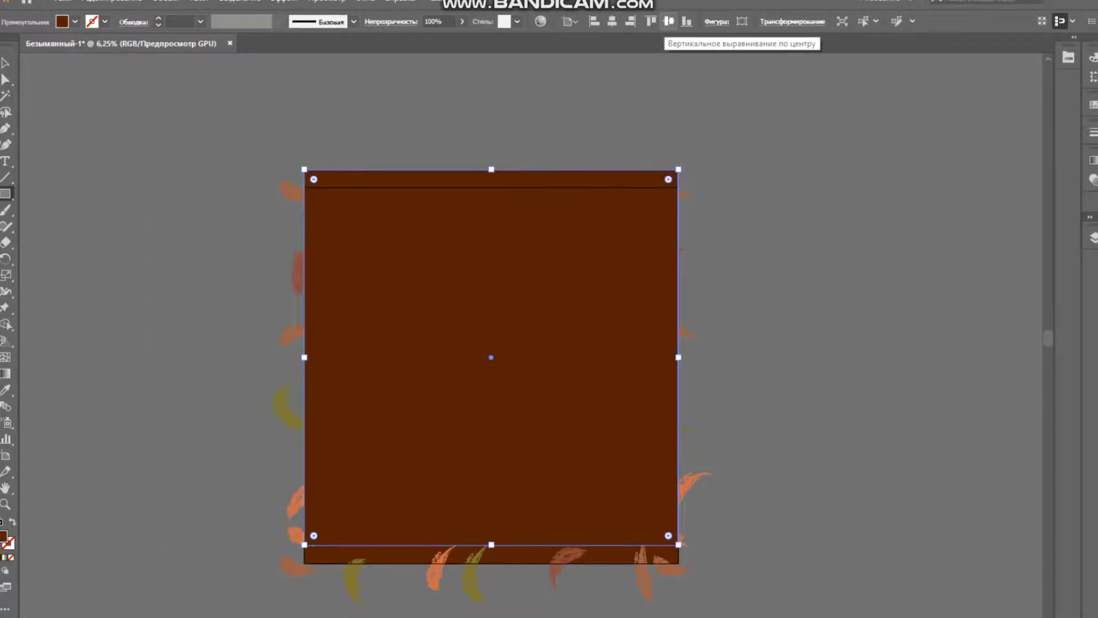
pyautogui.click(669, 21)
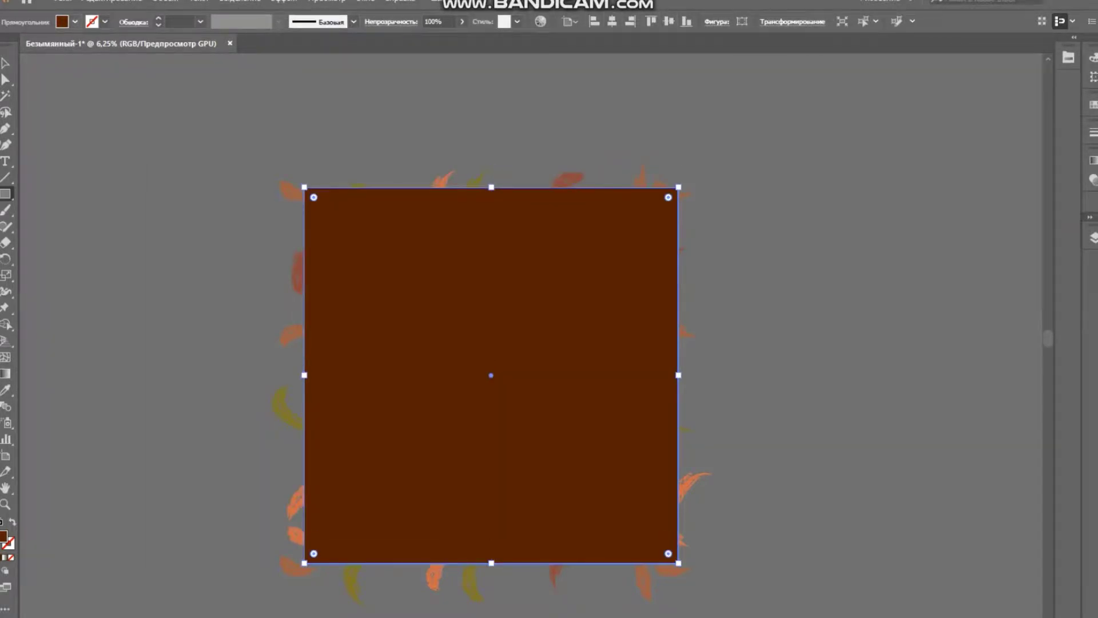
# Set the new square's fill to none so it has neither fill nor stroke
pyautogui.click(75, 22)
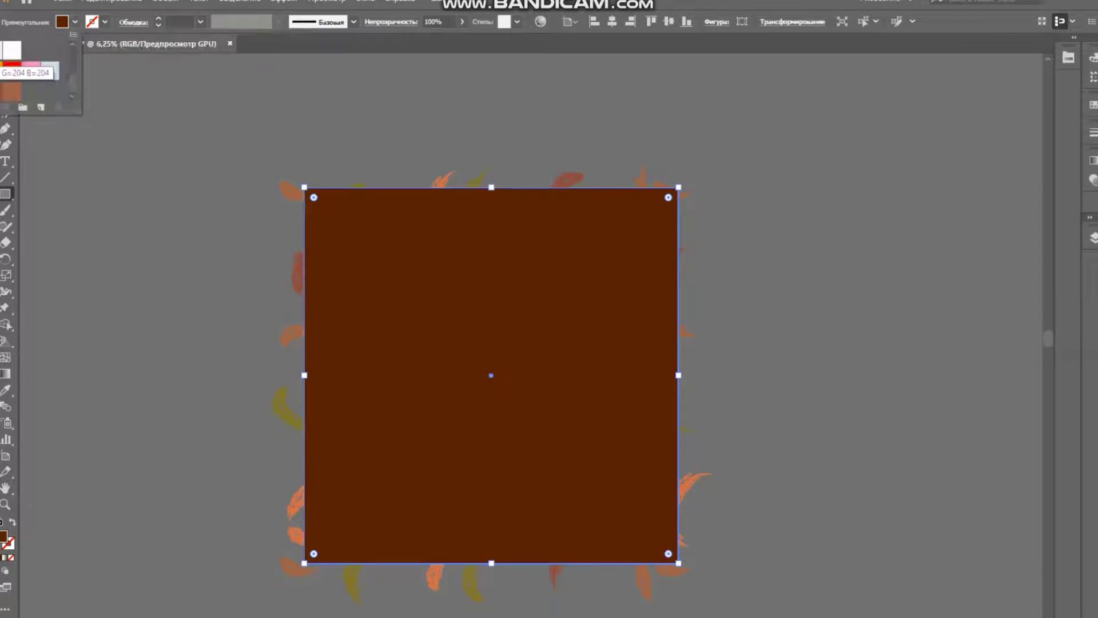
pyautogui.moveTo(81, 114); pyautogui.dragTo(128, 331)
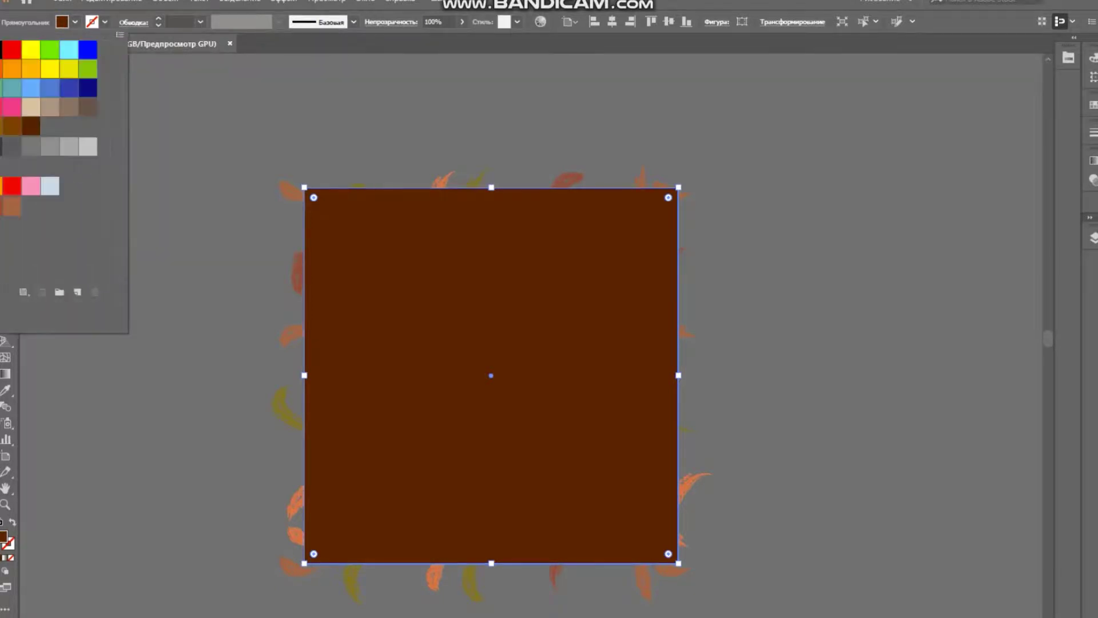
pyautogui.press('/')
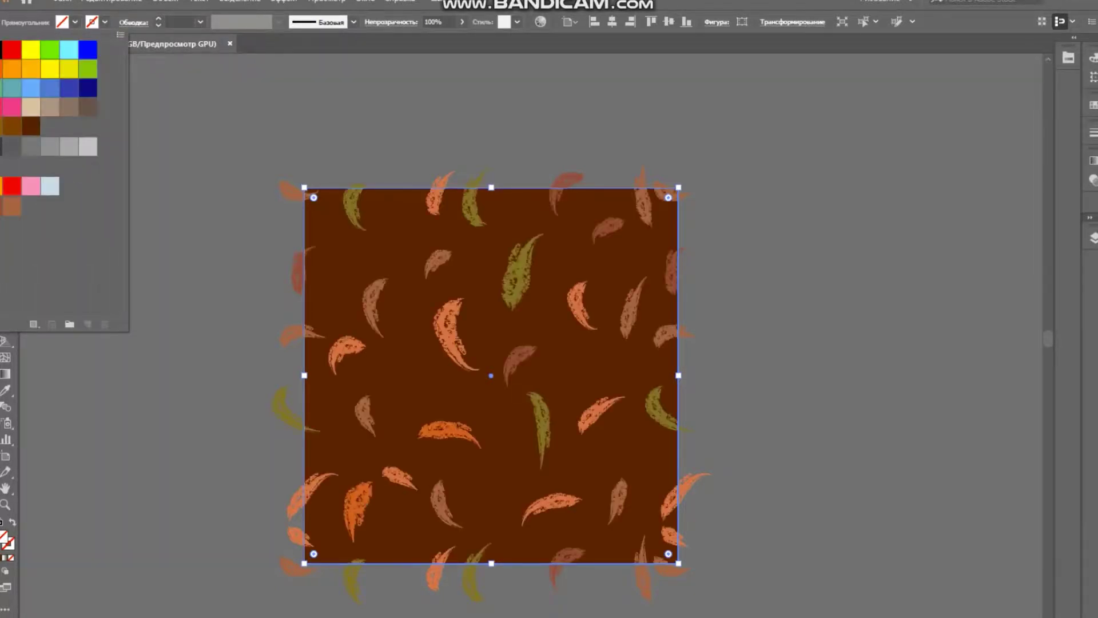
pyautogui.press('Escape')
pyautogui.press('v')
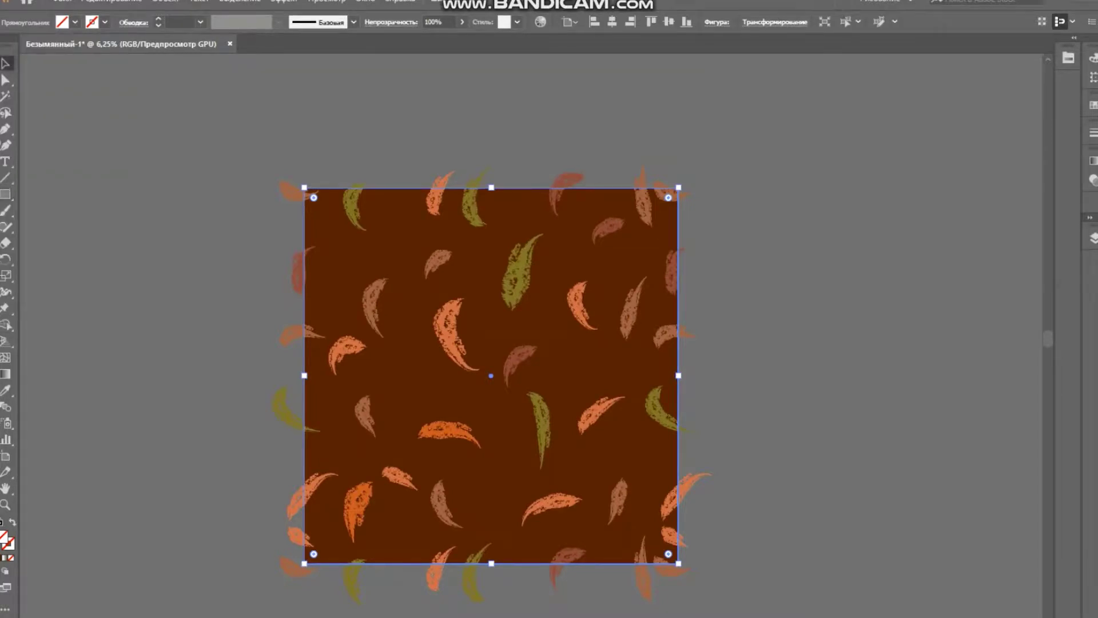
# Select all the artwork and make a clipping mask that trims the shapes to the unfilled square
pyautogui.hotkey('ctrl', 'shift', '[')
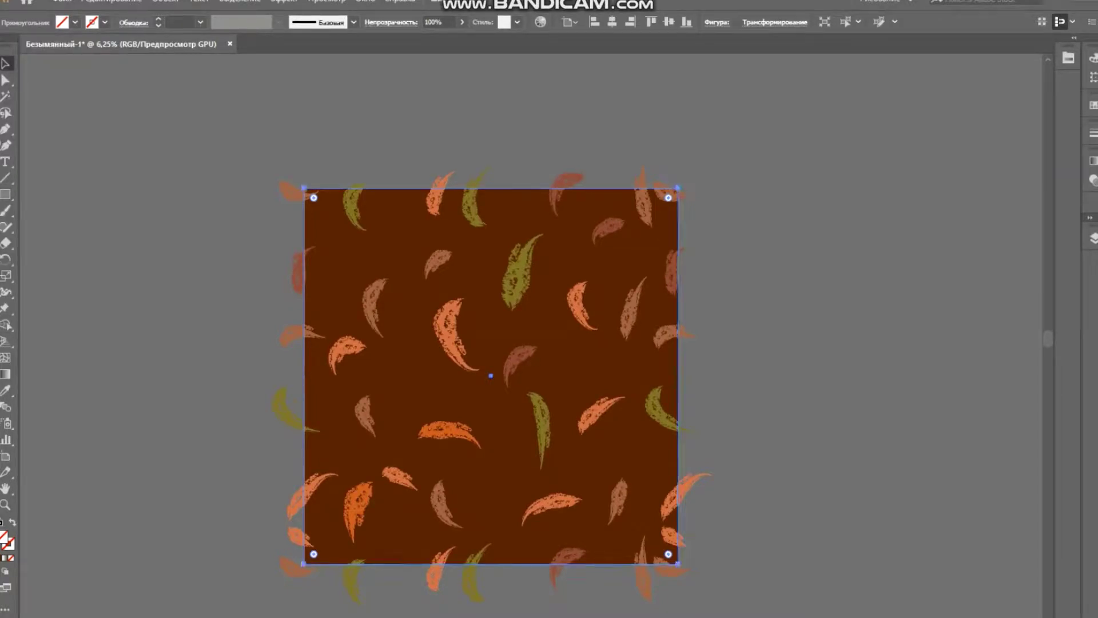
pyautogui.hotkey('ctrl', 'a')
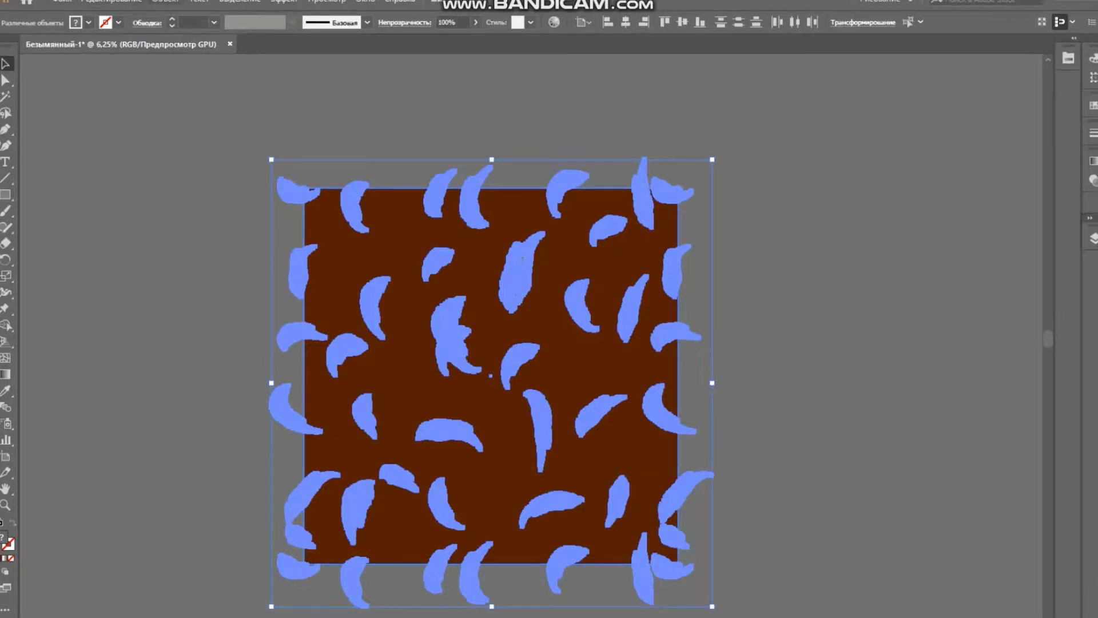
pyautogui.click(165, 1)
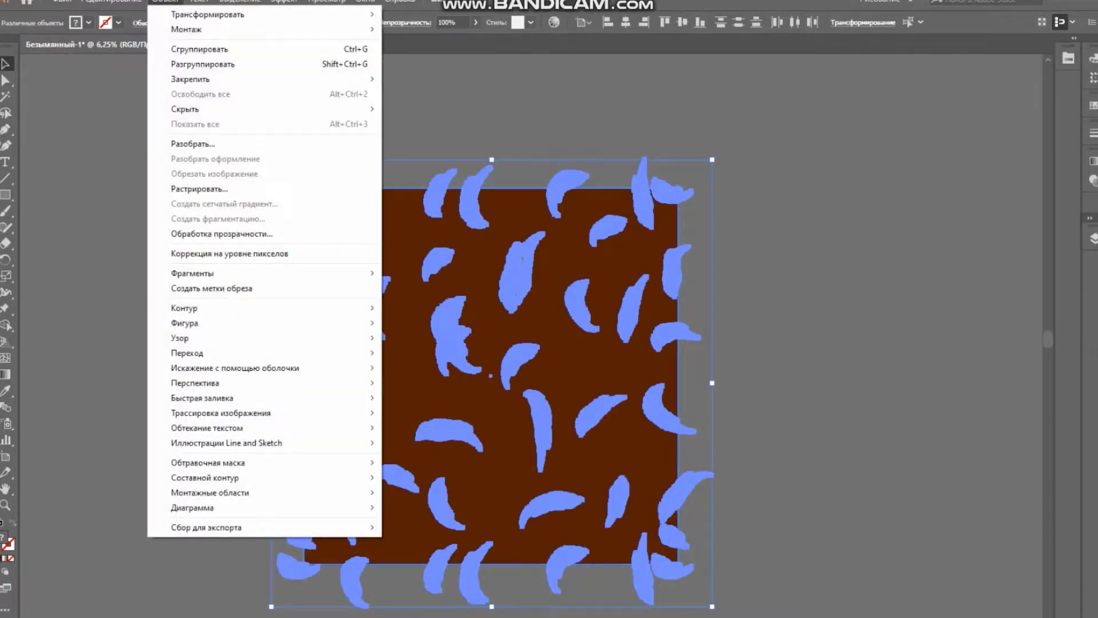
pyautogui.moveTo(229, 463)
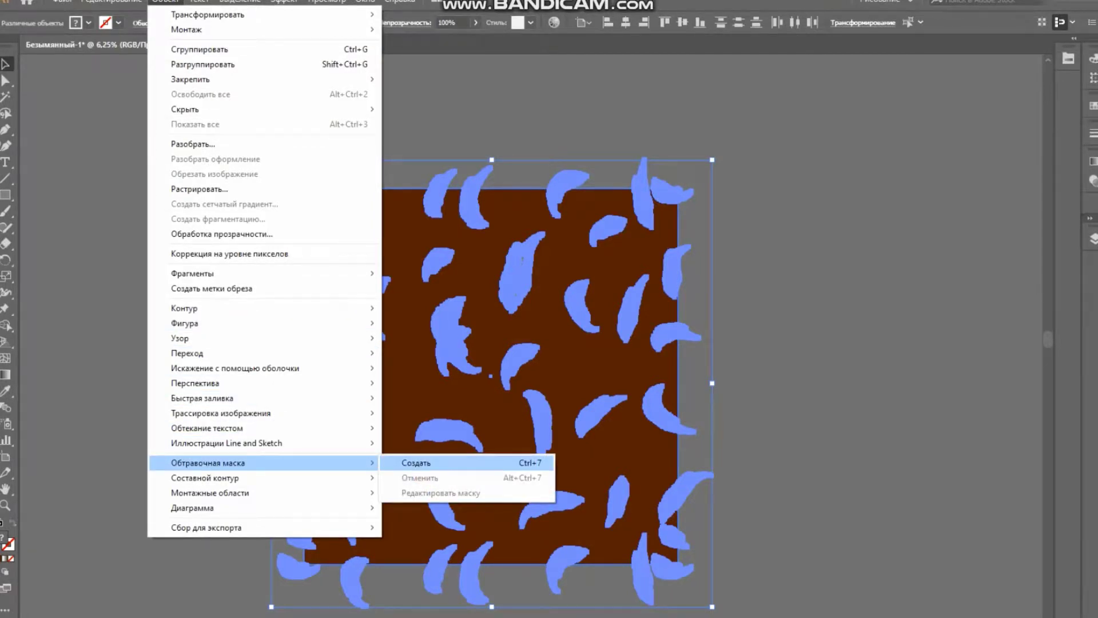
pyautogui.click(416, 463)
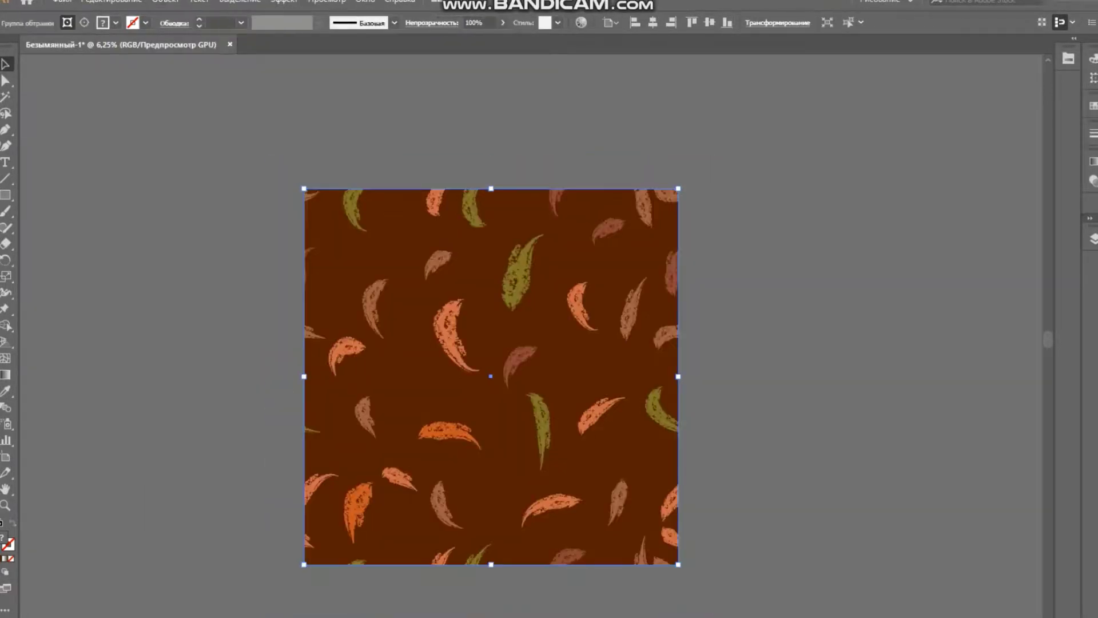
# Make a new pattern from the clipped brown tile
pyautogui.hotkey('ctrl', '-')
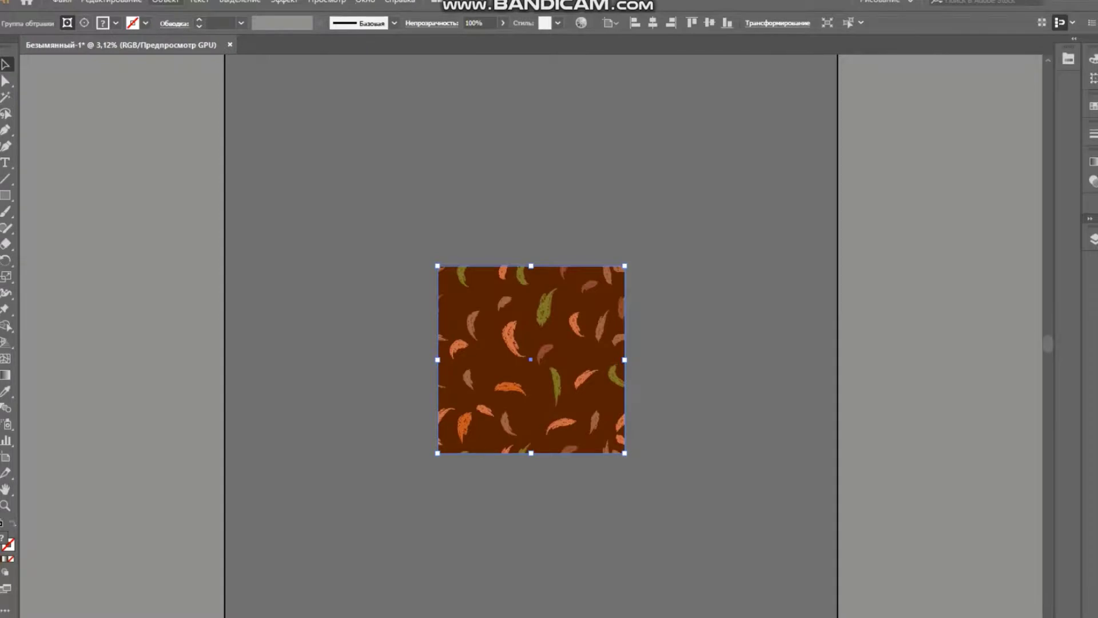
pyautogui.click(165, 2)
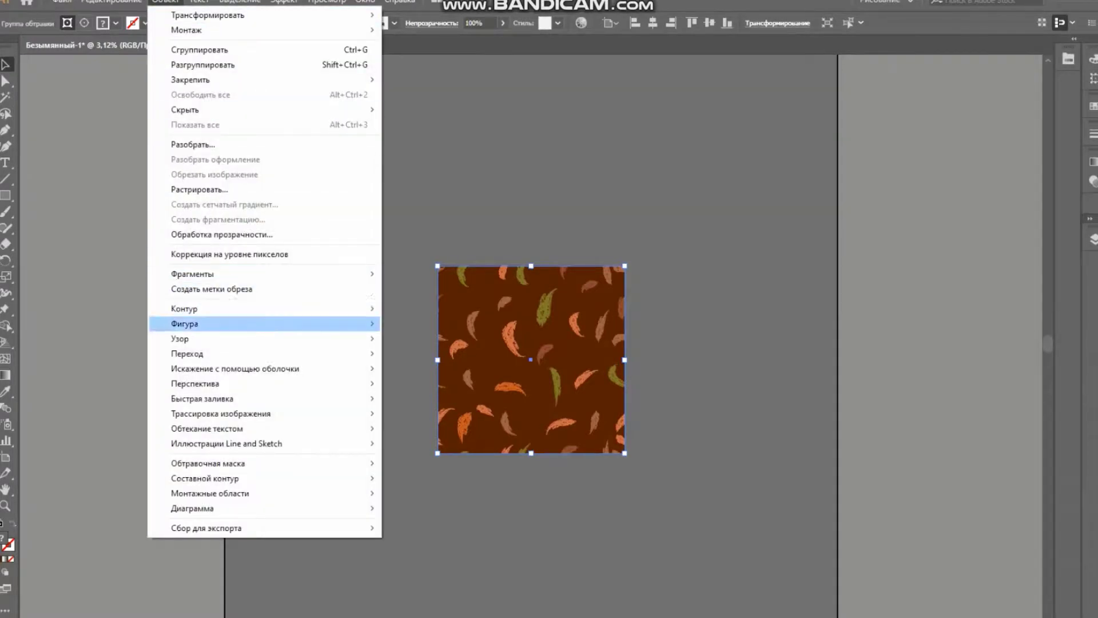
pyautogui.moveTo(229, 338)
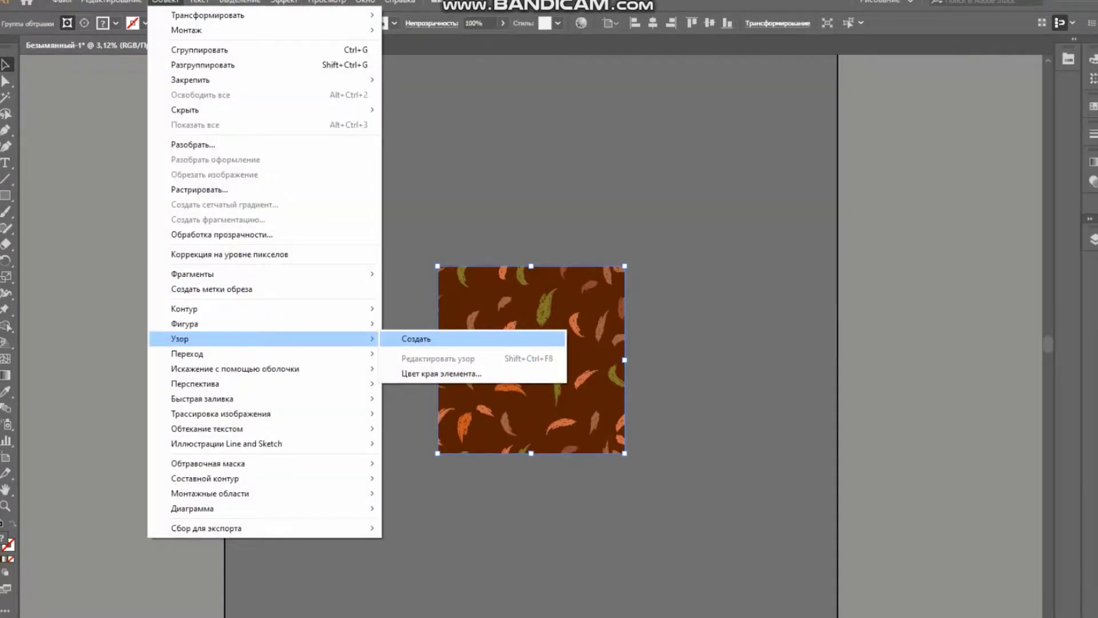
pyautogui.click(416, 339)
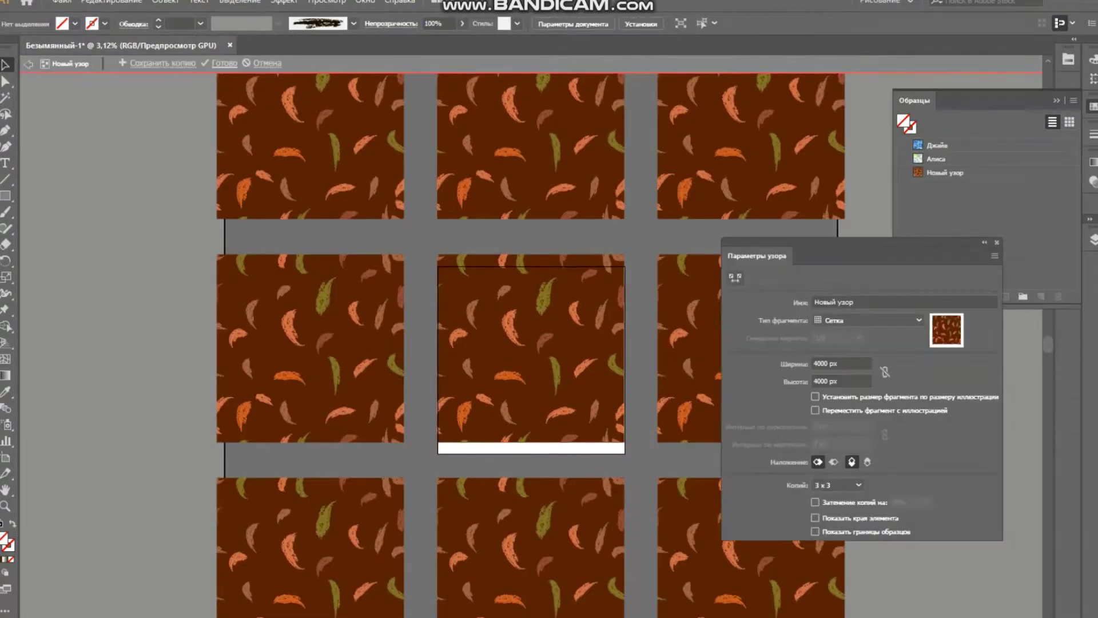
# Size the pattern tile to the artwork in the pattern options and finish editing the pattern
pyautogui.moveTo(858, 244); pyautogui.dragTo(916, 187)
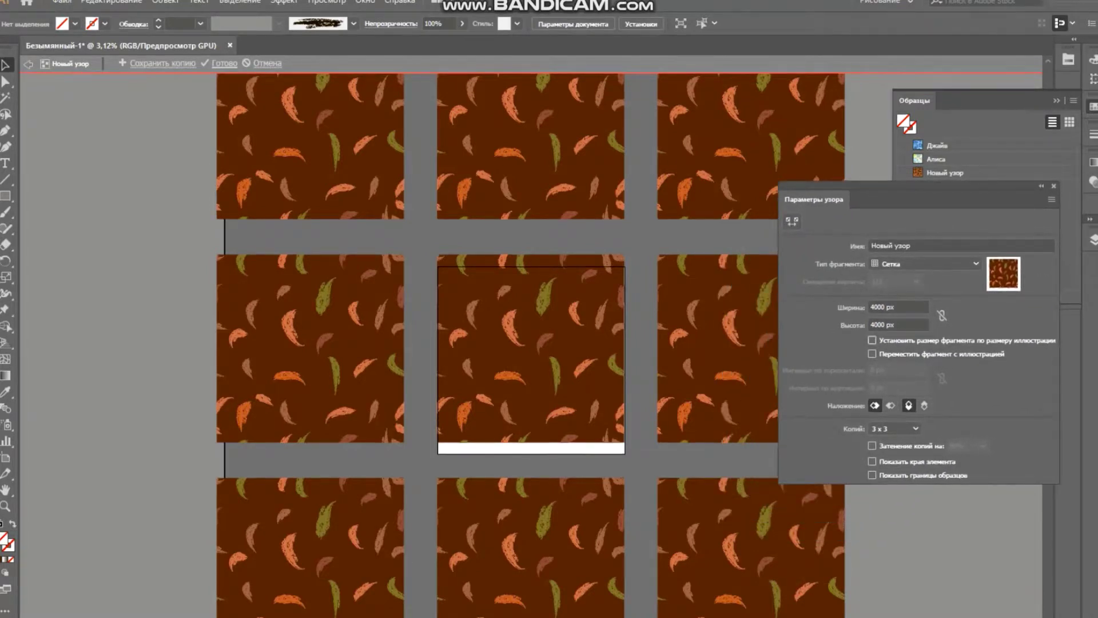
pyautogui.click(872, 341)
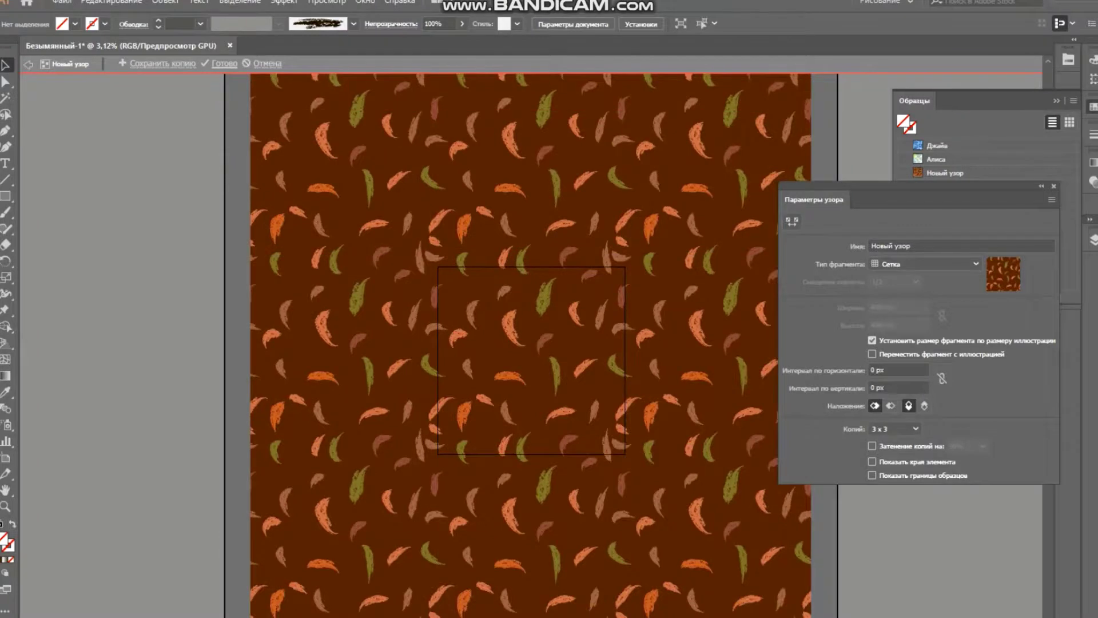
pyautogui.click(1042, 186)
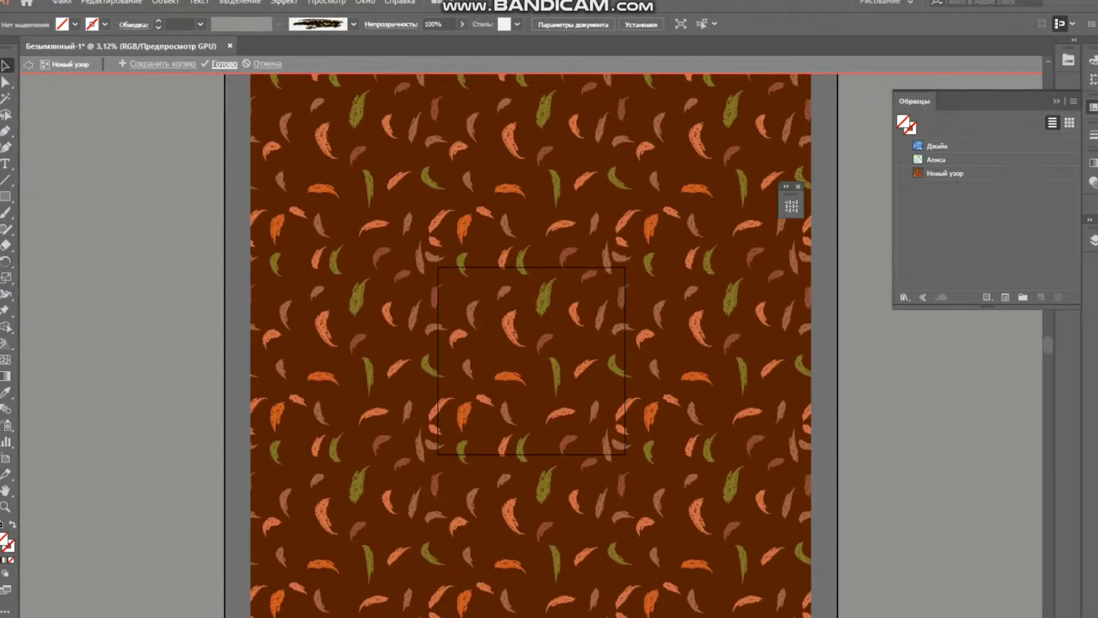
pyautogui.click(224, 63)
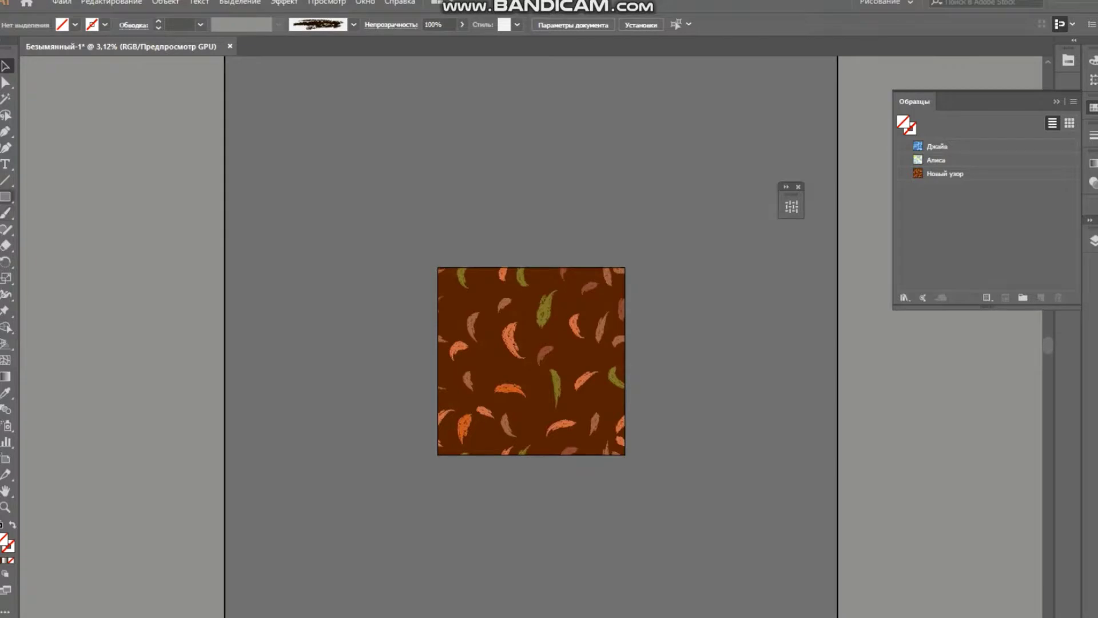
# Draw a wide rectangle above the tile and fill it with the new pattern swatch
pyautogui.click(5, 196)
pyautogui.moveTo(321, 123); pyautogui.dragTo(788, 243)
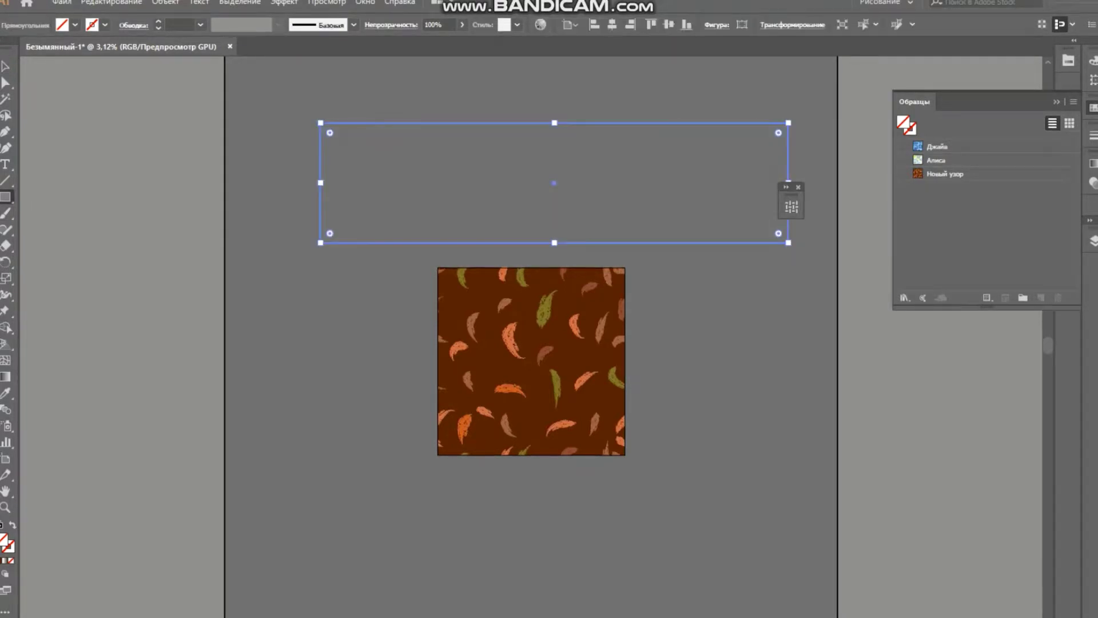
pyautogui.click(945, 174)
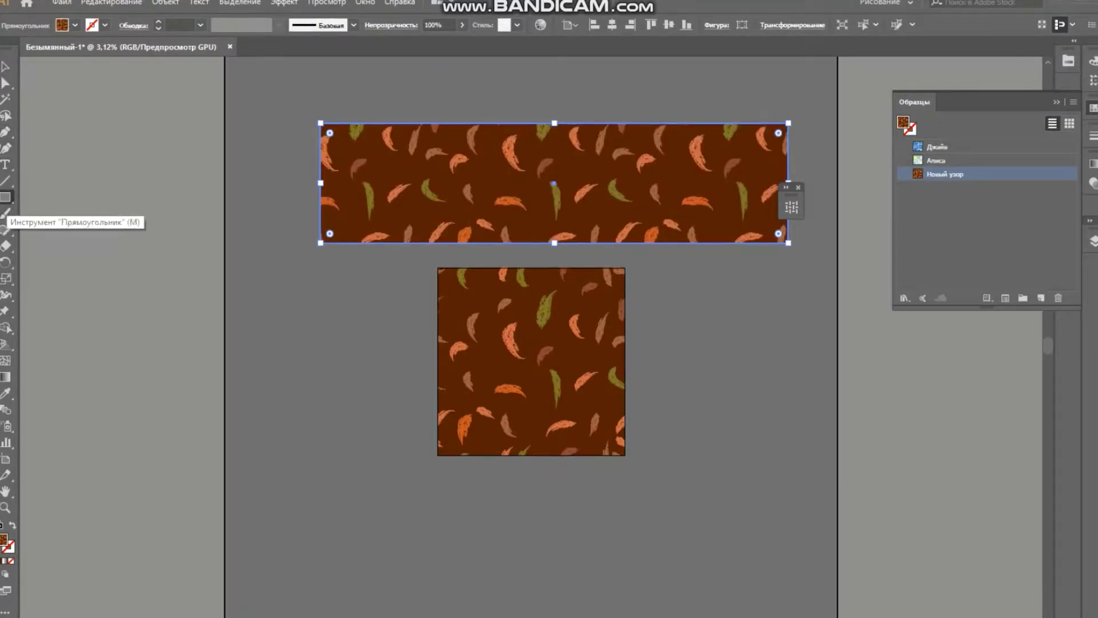
# Draw a closed, curved pattern-filled shape with the Pen tool to the left of the tile
pyautogui.click(5, 131)
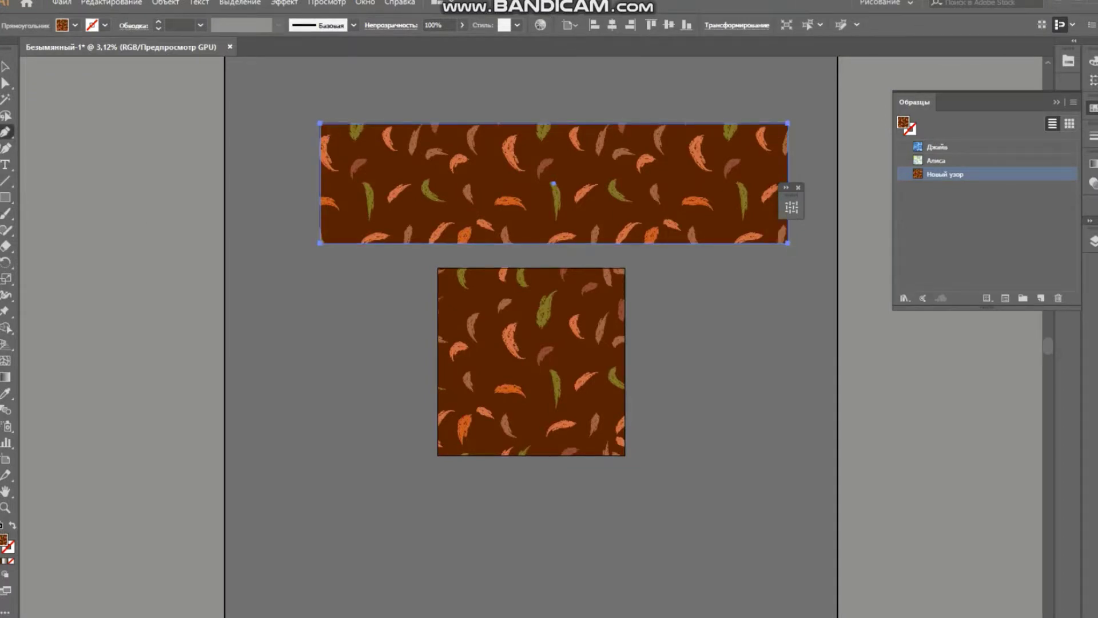
pyautogui.click(309, 542)
pyautogui.moveTo(271, 493)
pyautogui.mouseDown()
pyautogui.moveTo(268, 310)
pyautogui.moveTo(372, 296)
pyautogui.moveTo(383, 327)
pyautogui.moveTo(362, 413)
pyautogui.moveTo(421, 511)
pyautogui.moveTo(370, 547)
pyautogui.mouseUp()
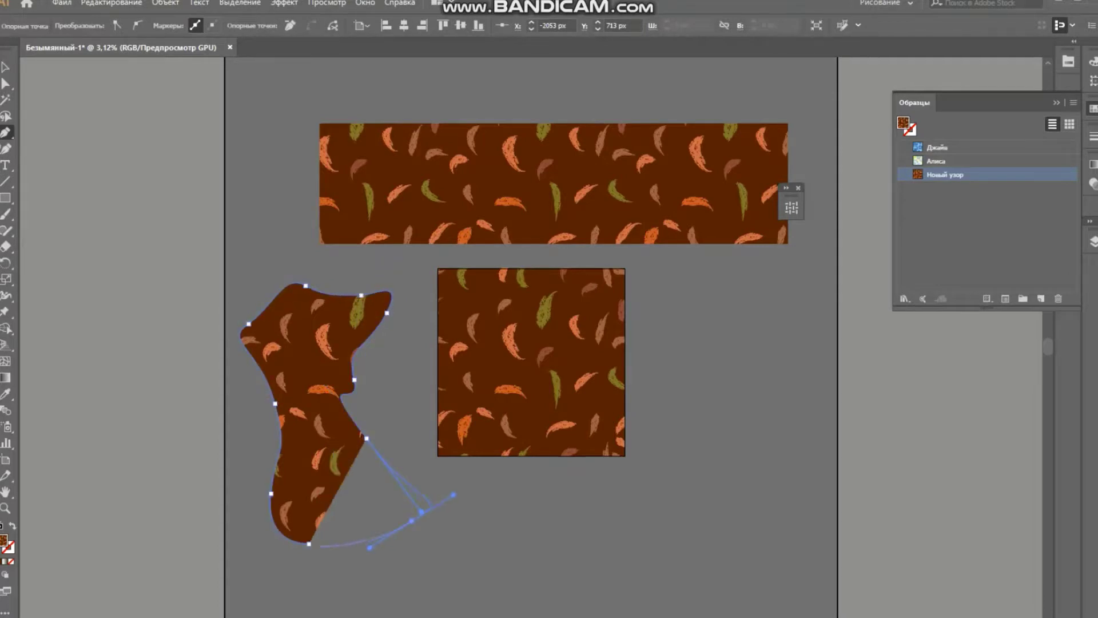
pyautogui.click(309, 544)
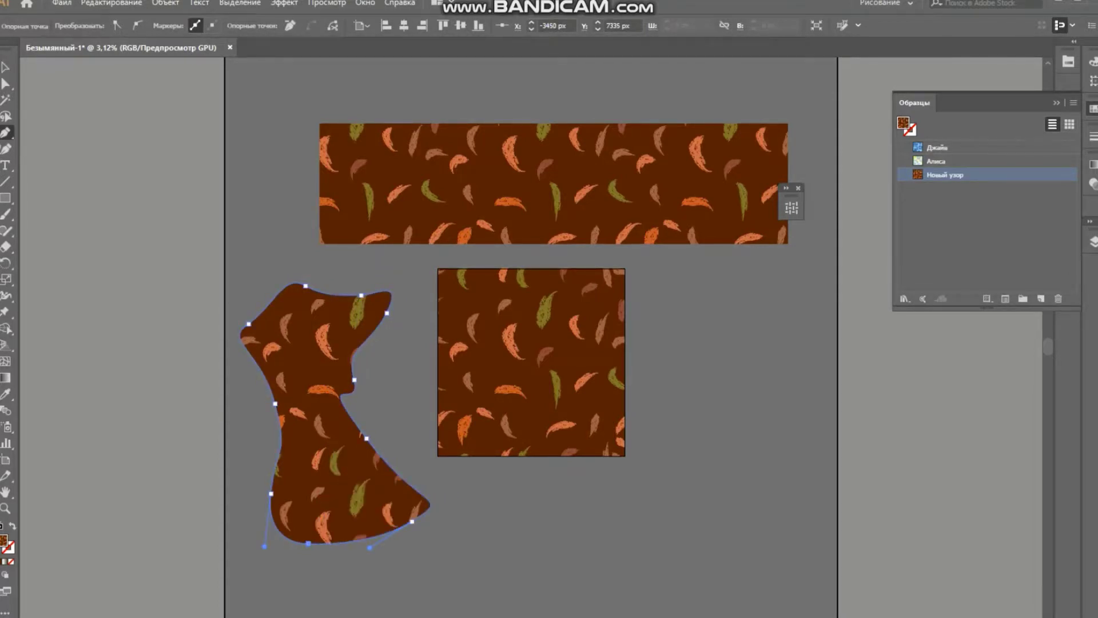
# Draw a second closed, curved pattern-filled shape with the Pen tool at the tile's lower right and clear the selection
pyautogui.moveTo(555, 511); pyautogui.dragTo(687, 458)
pyautogui.moveTo(690, 411); pyautogui.dragTo(736, 379)
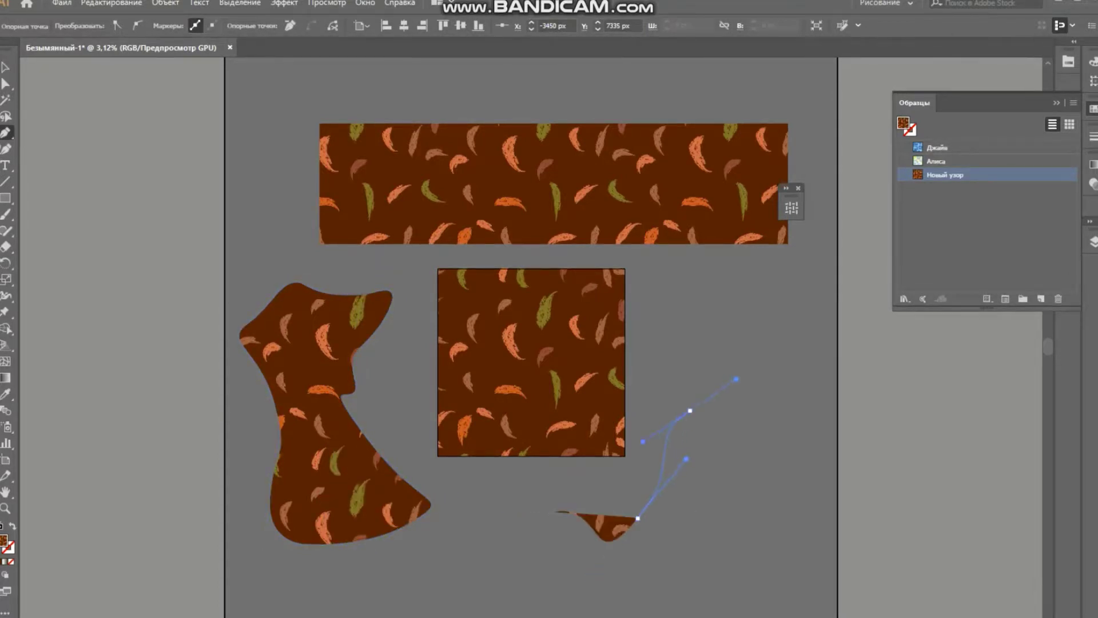
pyautogui.moveTo(754, 436); pyautogui.dragTo(773, 519)
pyautogui.moveTo(762, 565); pyautogui.dragTo(673, 592)
pyautogui.click(597, 594)
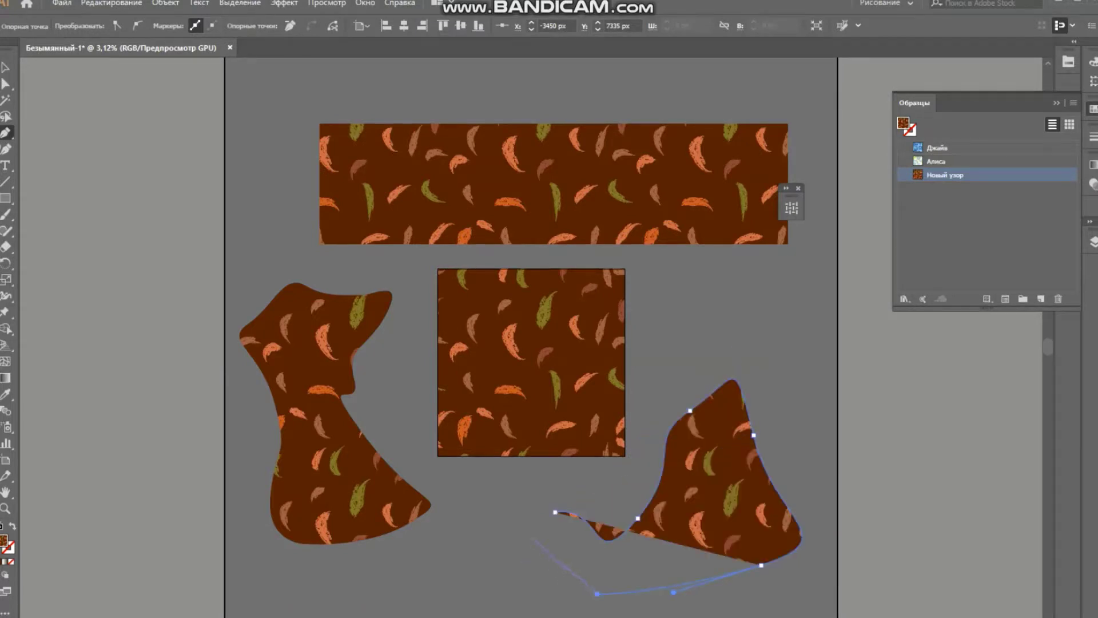
pyautogui.moveTo(555, 512); pyautogui.dragTo(594, 478)
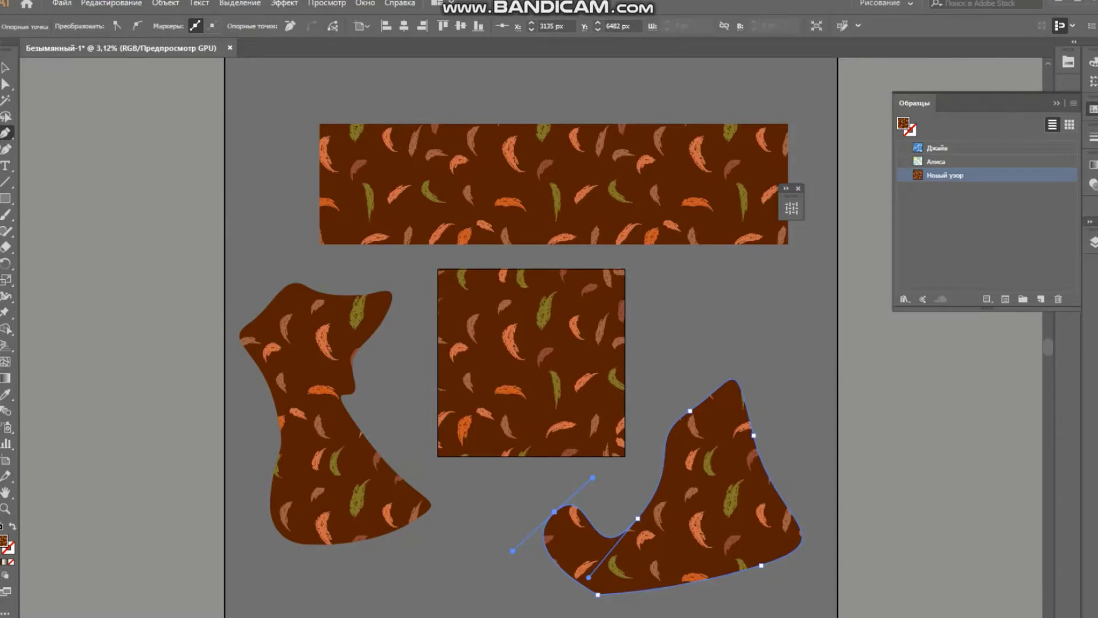
pyautogui.press('v')
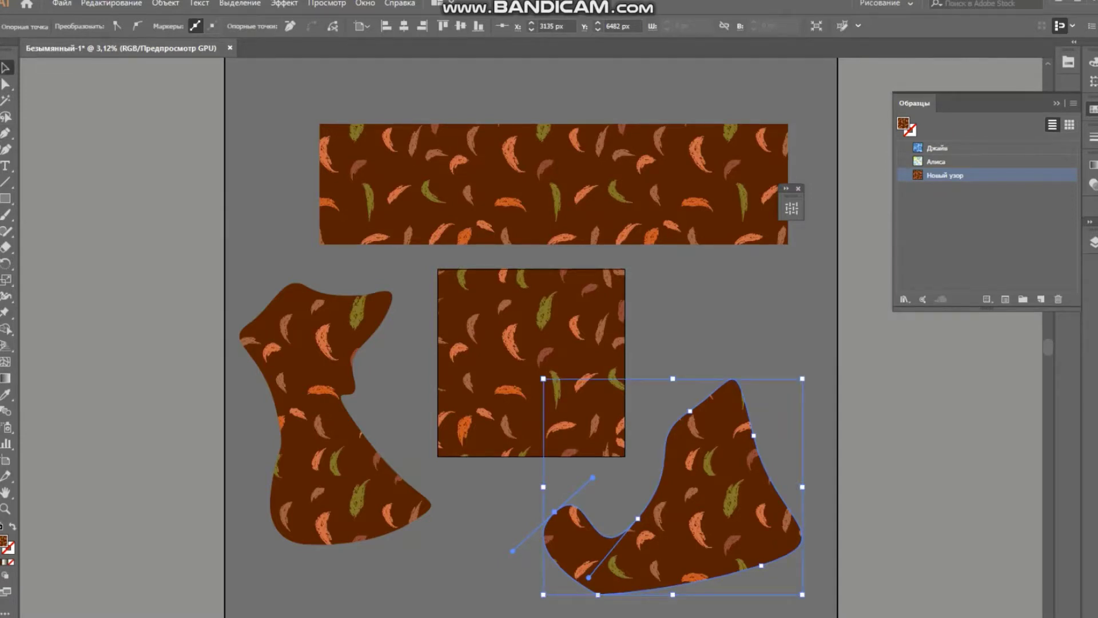
pyautogui.hotkey('ctrl', 'shift', 'a')
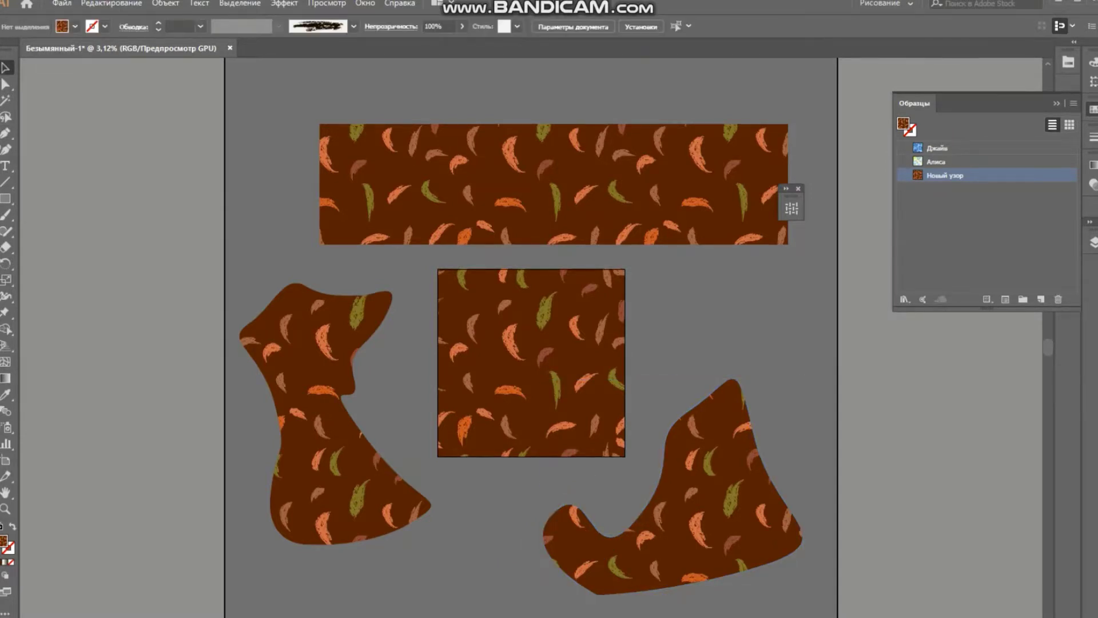
# Delete the two curved test shapes and the wide pattern-filled rectangle, keeping only the original tile
pyautogui.click(332, 475)
pyautogui.keyDown('shift'); pyautogui.click(709, 498); pyautogui.keyUp('shift')
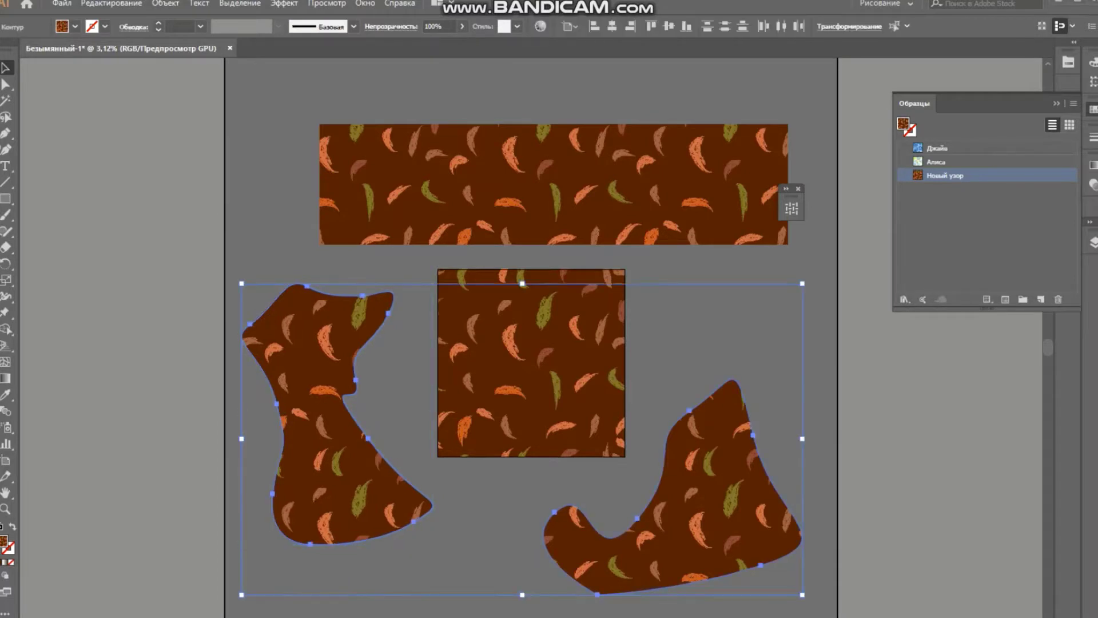
pyautogui.keyDown('shift'); pyautogui.click(630, 186); pyautogui.keyUp('shift')
pyautogui.press('Delete')
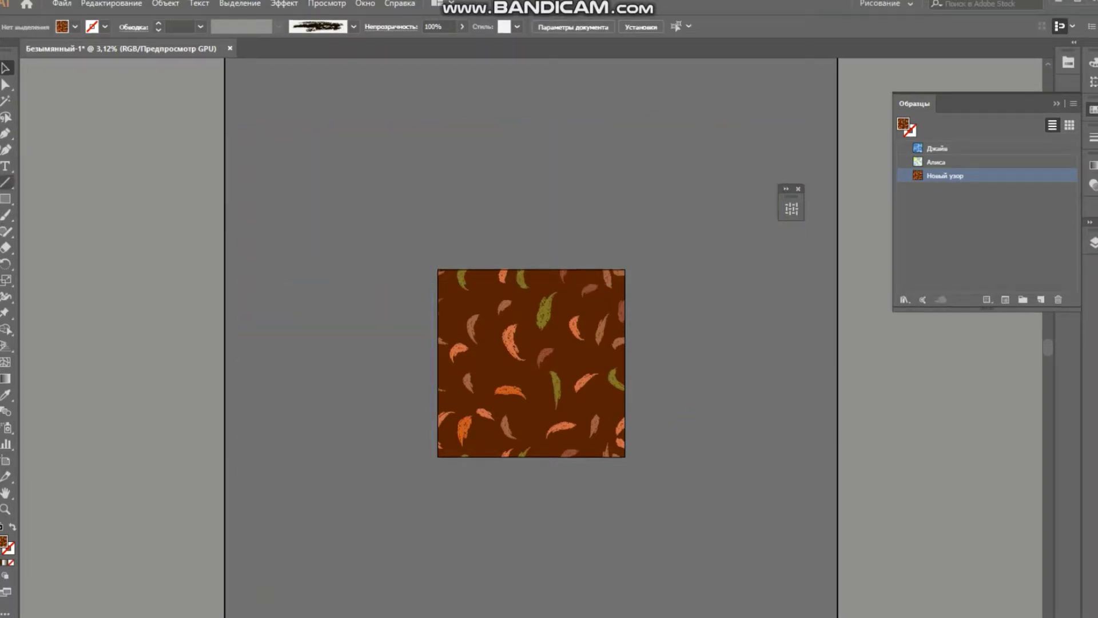
# Draw closed freehand pattern-filled silhouettes with the Paintbrush tool around the tile: a dress, a handbag with a handle, a scarf and a bow tie
pyautogui.press('b')
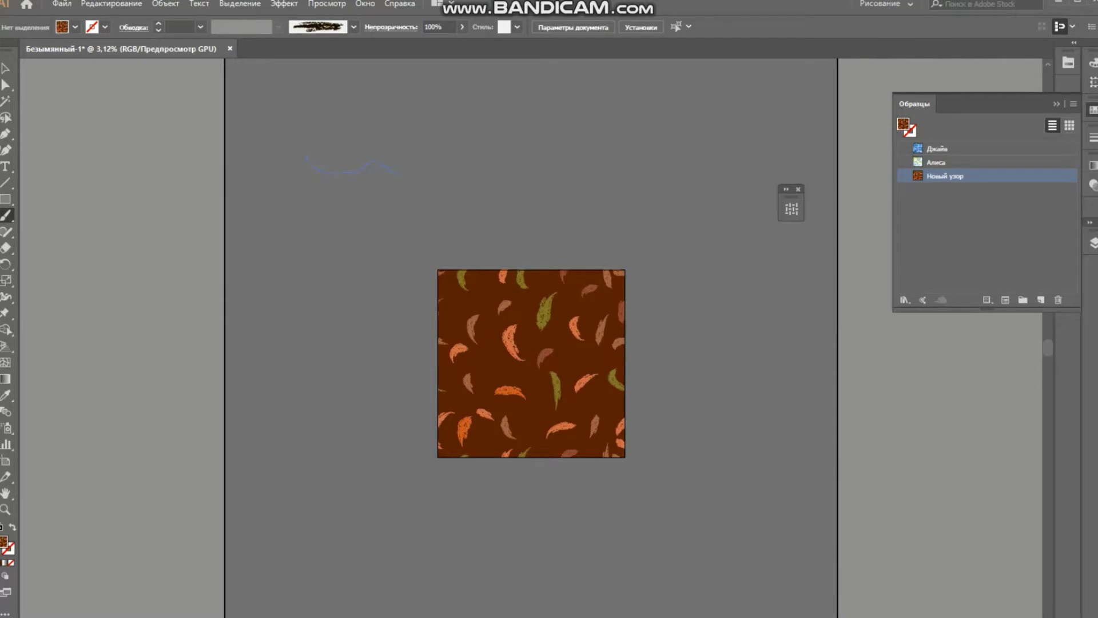
pyautogui.moveTo(406, 241); pyautogui.dragTo(399, 323)
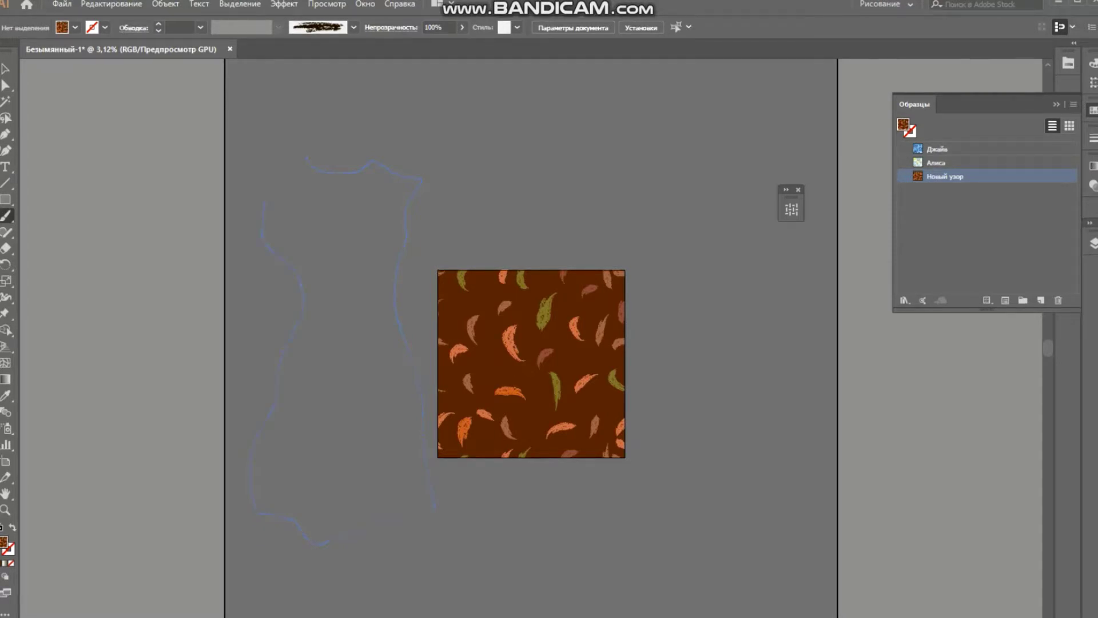
pyautogui.moveTo(435, 508); pyautogui.dragTo(330, 540)
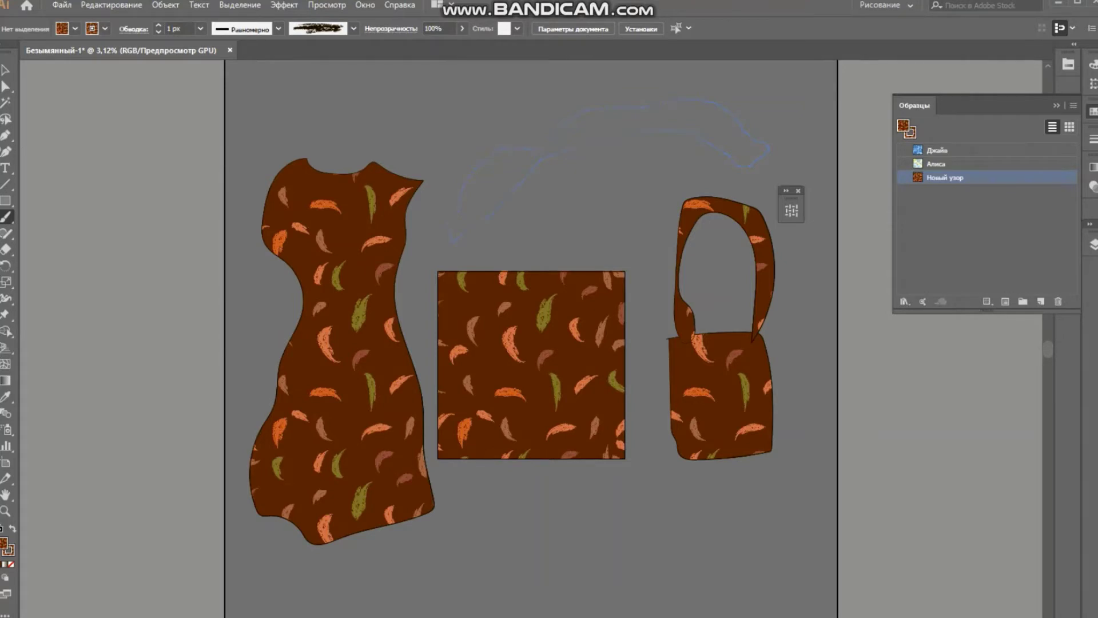
pyautogui.moveTo(456, 238); pyautogui.dragTo(452, 243)
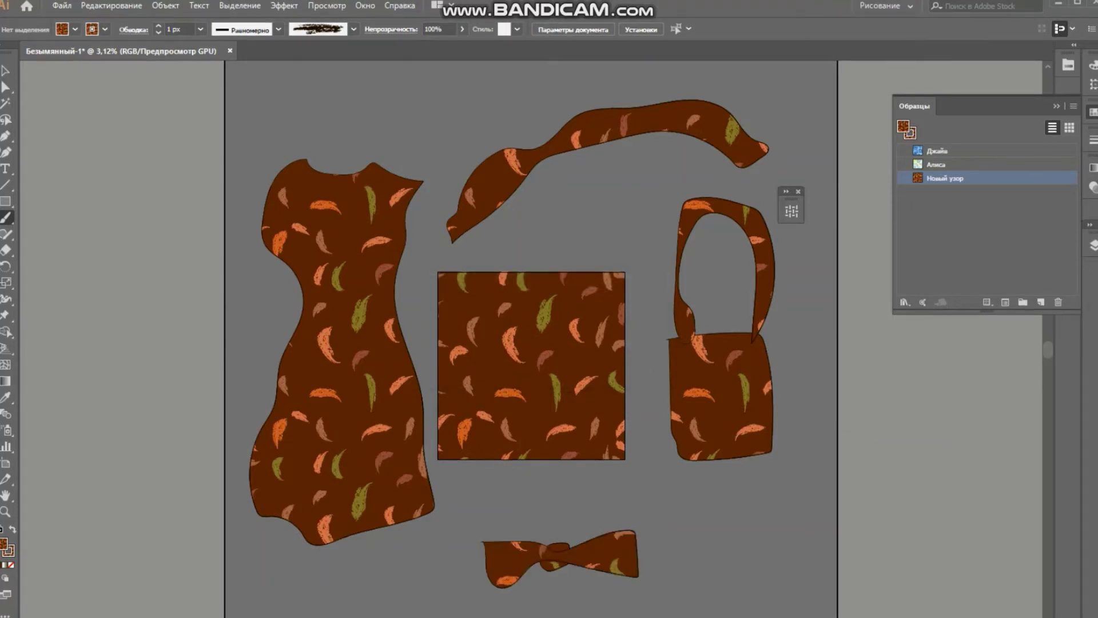
# Send the bow shape below the tile to the back, behind its small centre knot, and clear the selection
pyautogui.press('v')
pyautogui.click(503, 552)
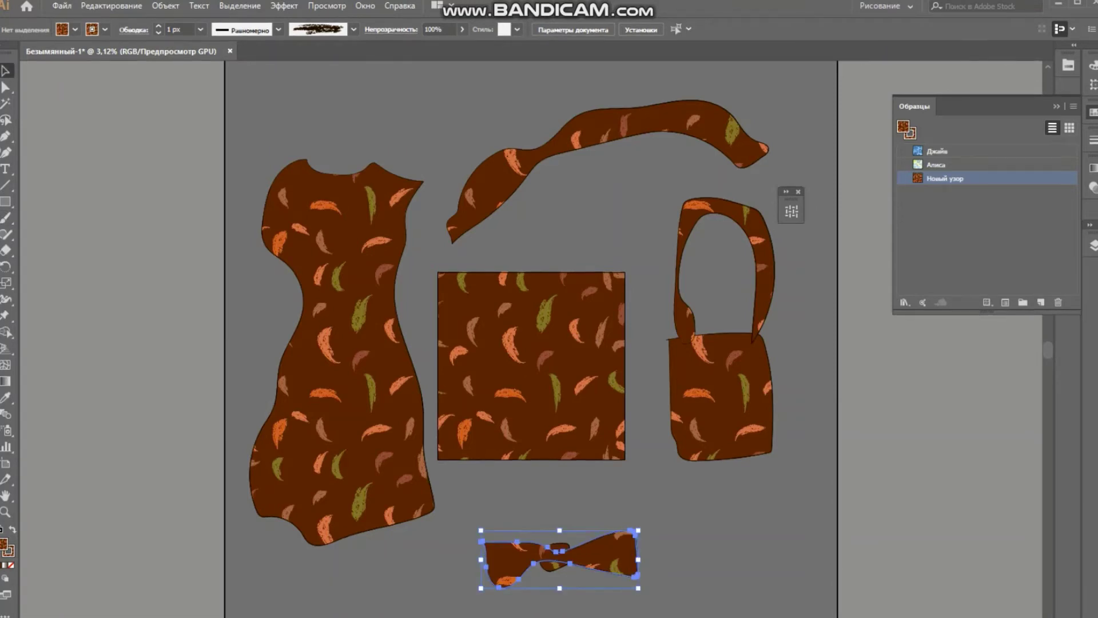
pyautogui.rightClick(484, 502)
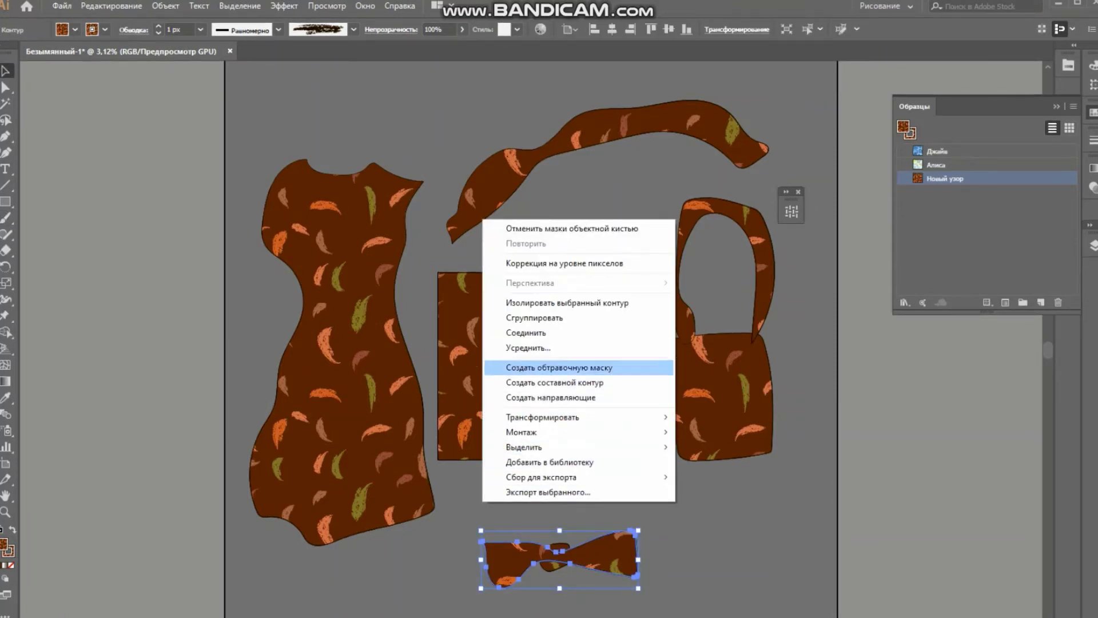
pyautogui.moveTo(572, 432)
pyautogui.click(723, 477)
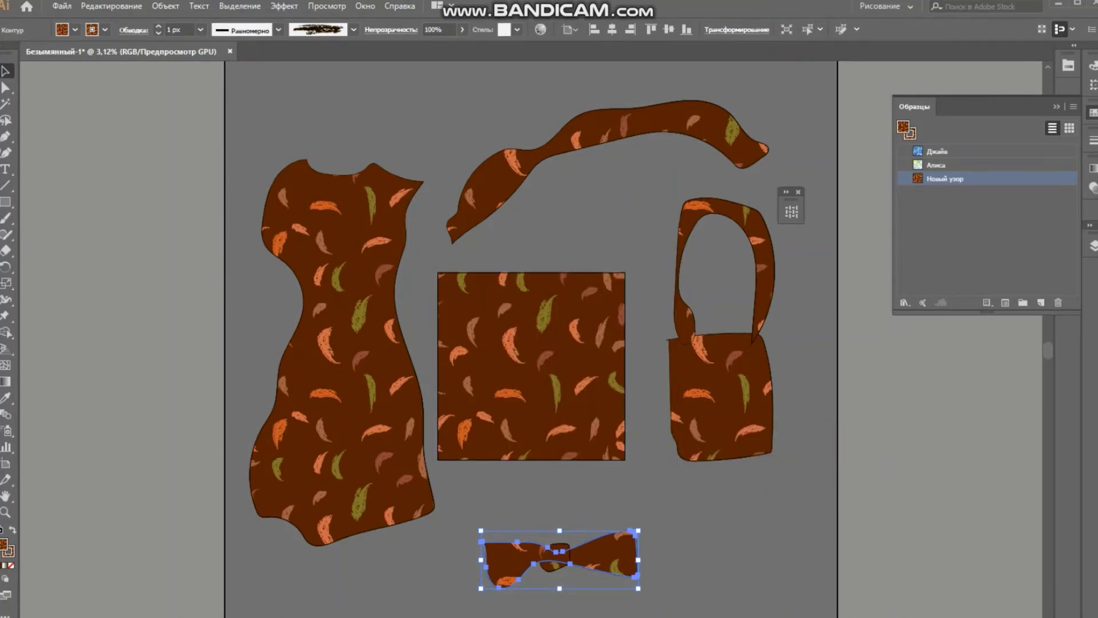
pyautogui.click(724, 515)
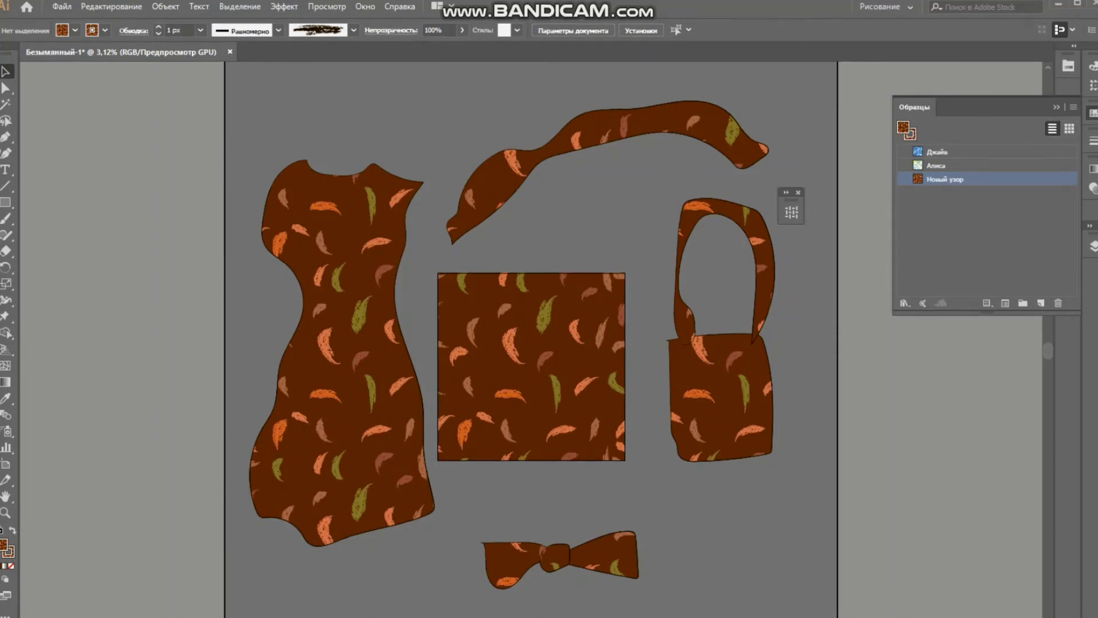
# Send the handbag's curved handle to the back, behind the bag's body
pyautogui.click(690, 222)
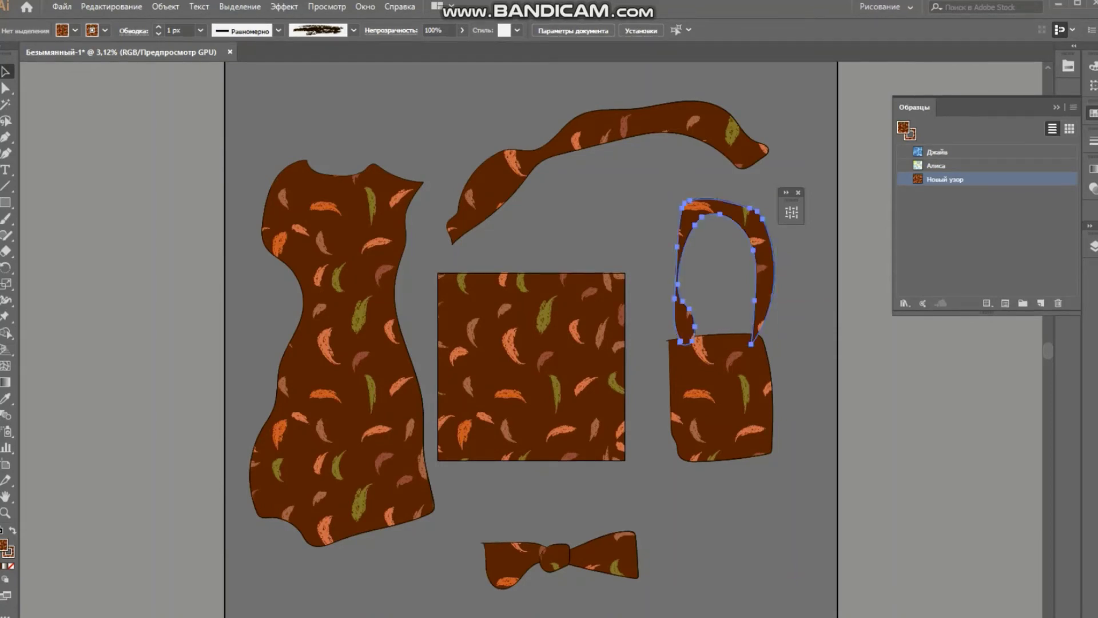
pyautogui.rightClick(635, 215)
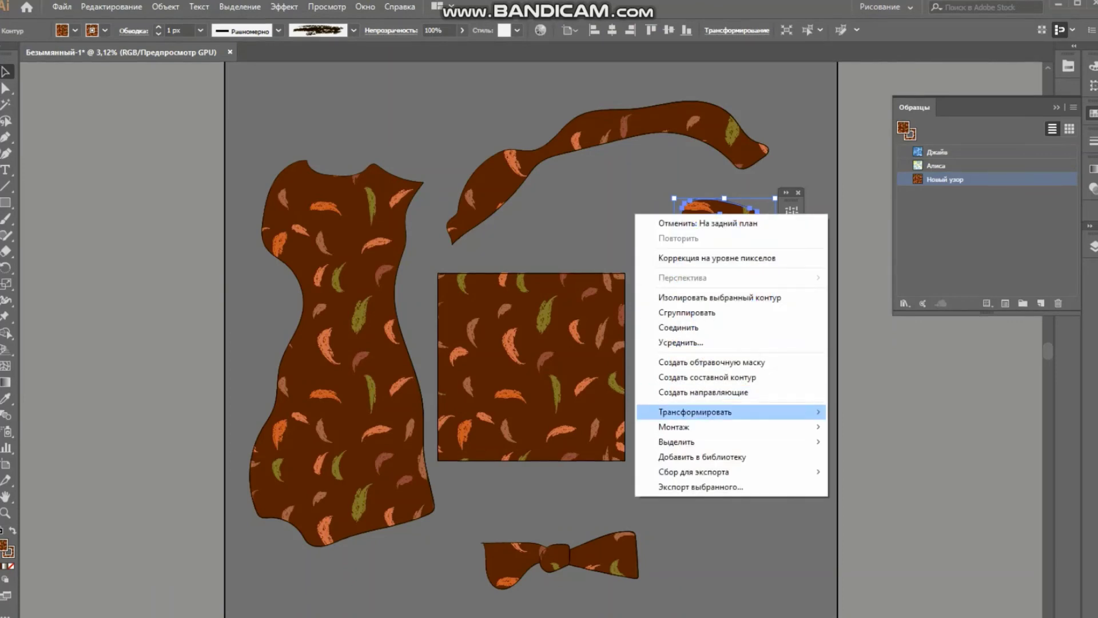
pyautogui.moveTo(674, 427)
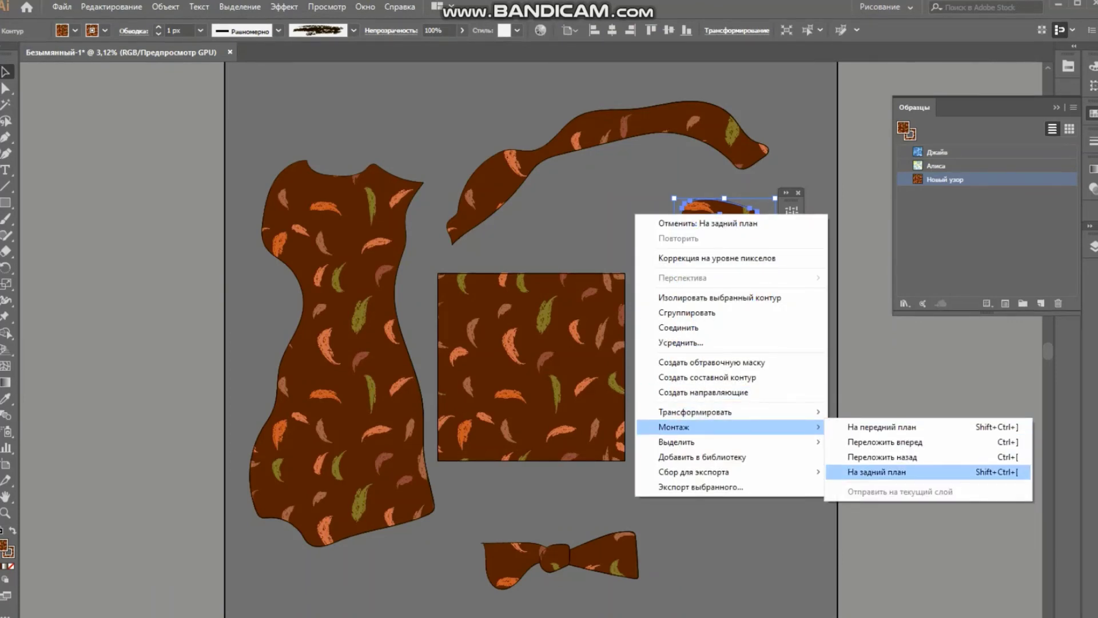
pyautogui.click(877, 472)
pyautogui.click(877, 472)
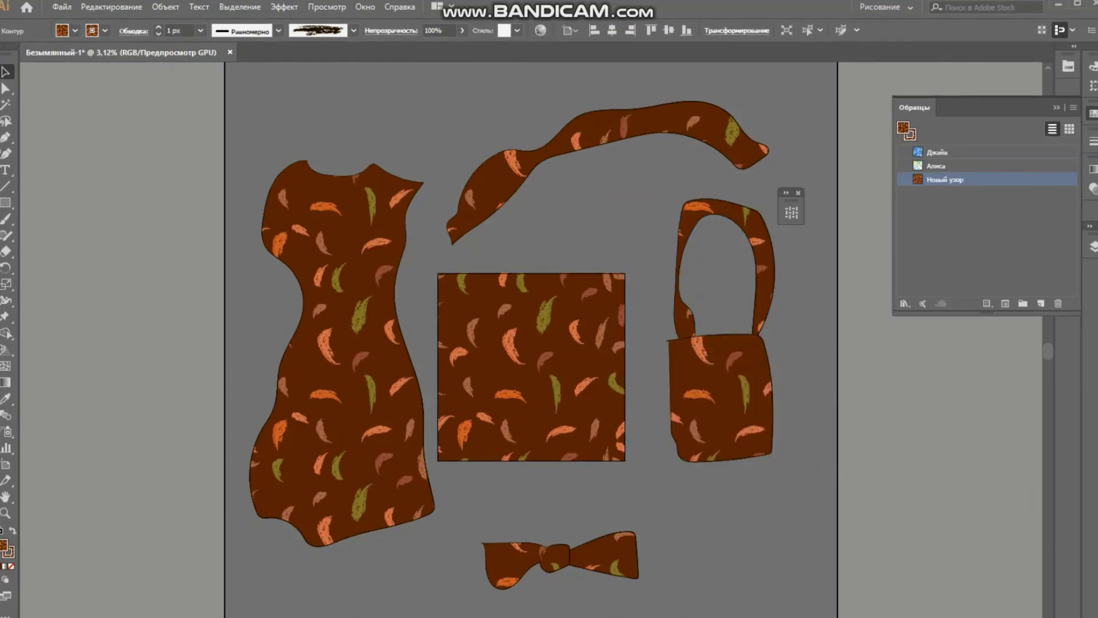